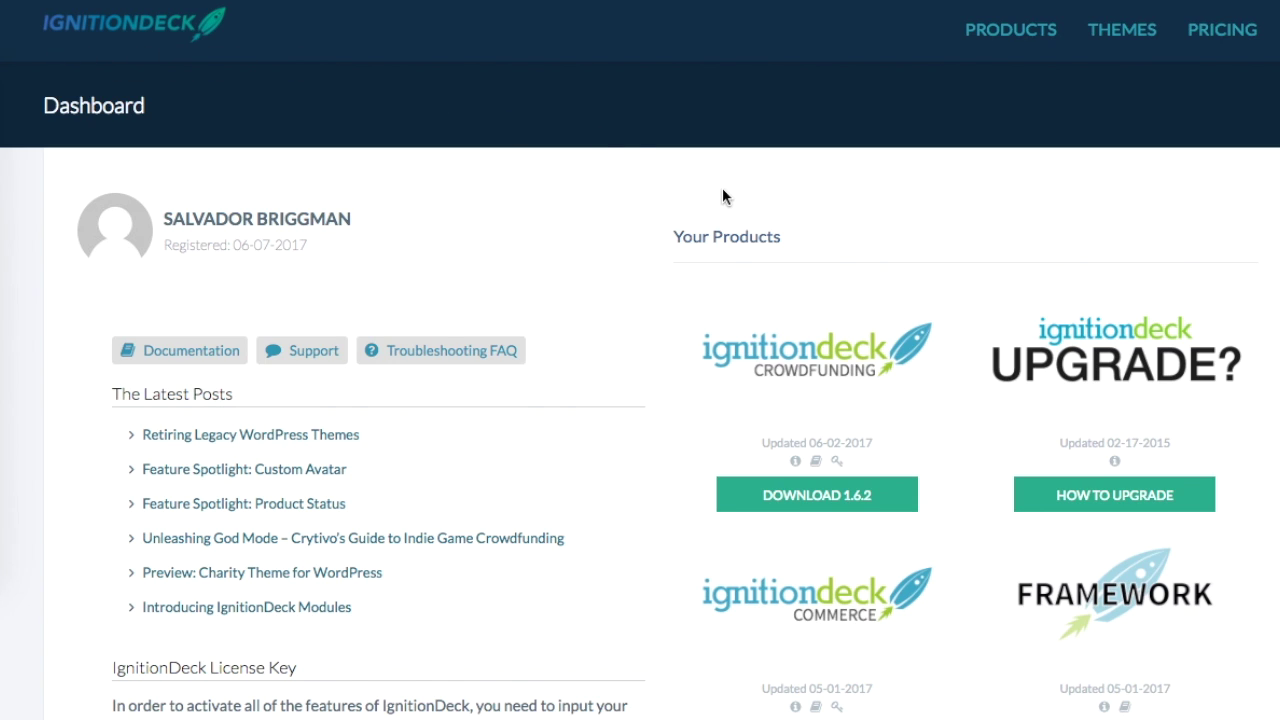
# Examine the products, themes and extensions offered on the IgnitionDeck account dashboard
pyautogui.scroll(-1, 722, 187)
pyautogui.scroll(1, 609, 197)
pyautogui.moveTo(1028, 40)
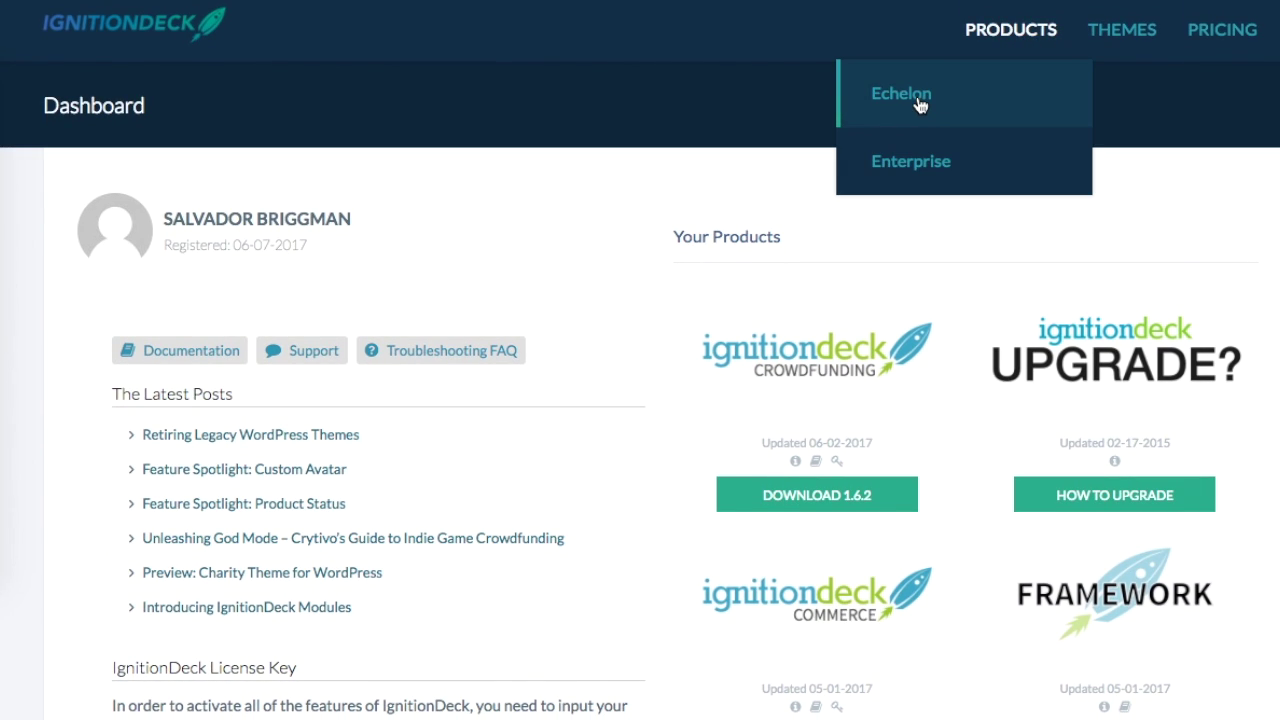
pyautogui.scroll(-2, 654, 239)
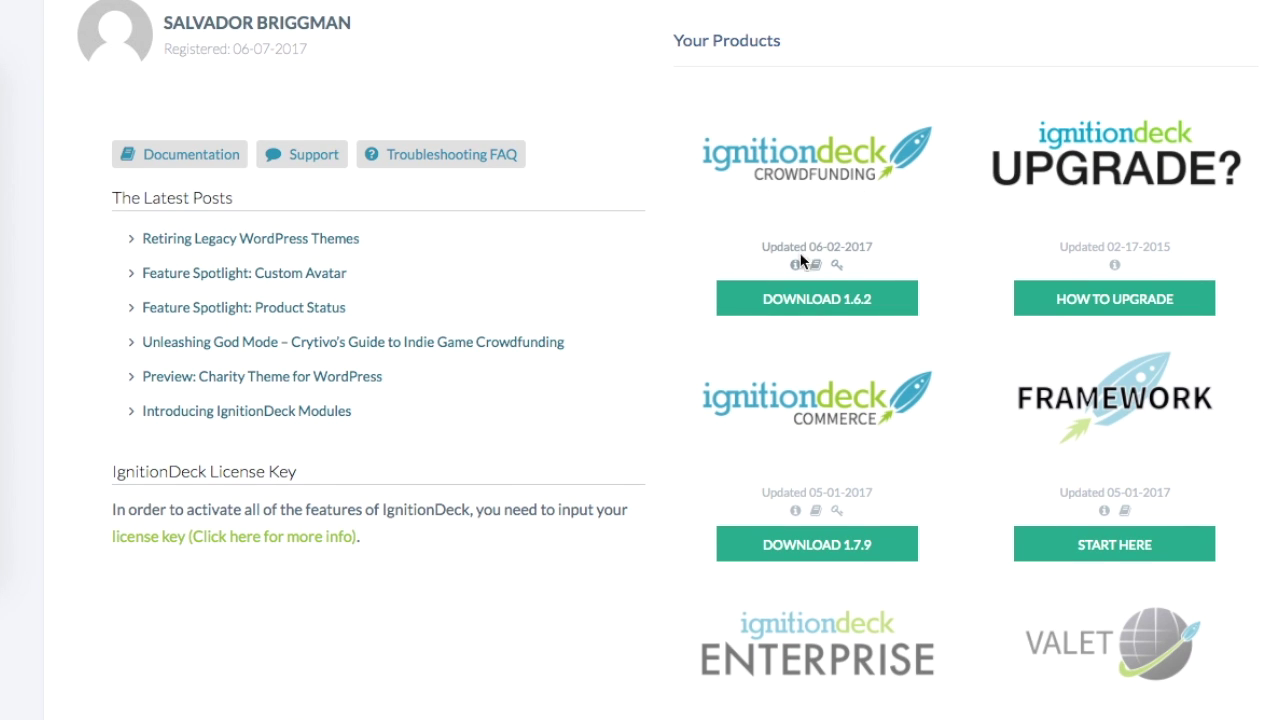
pyautogui.scroll(-2, 676, 178)
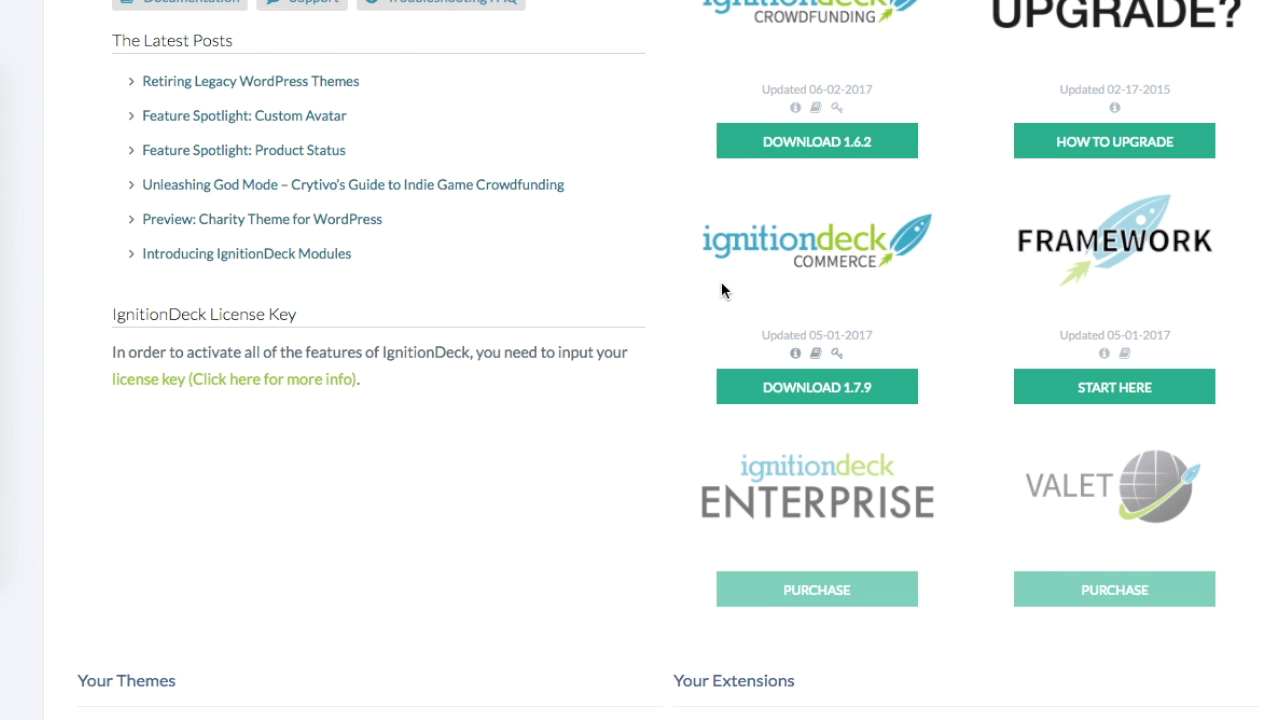
pyautogui.scroll(-5, 704, 278)
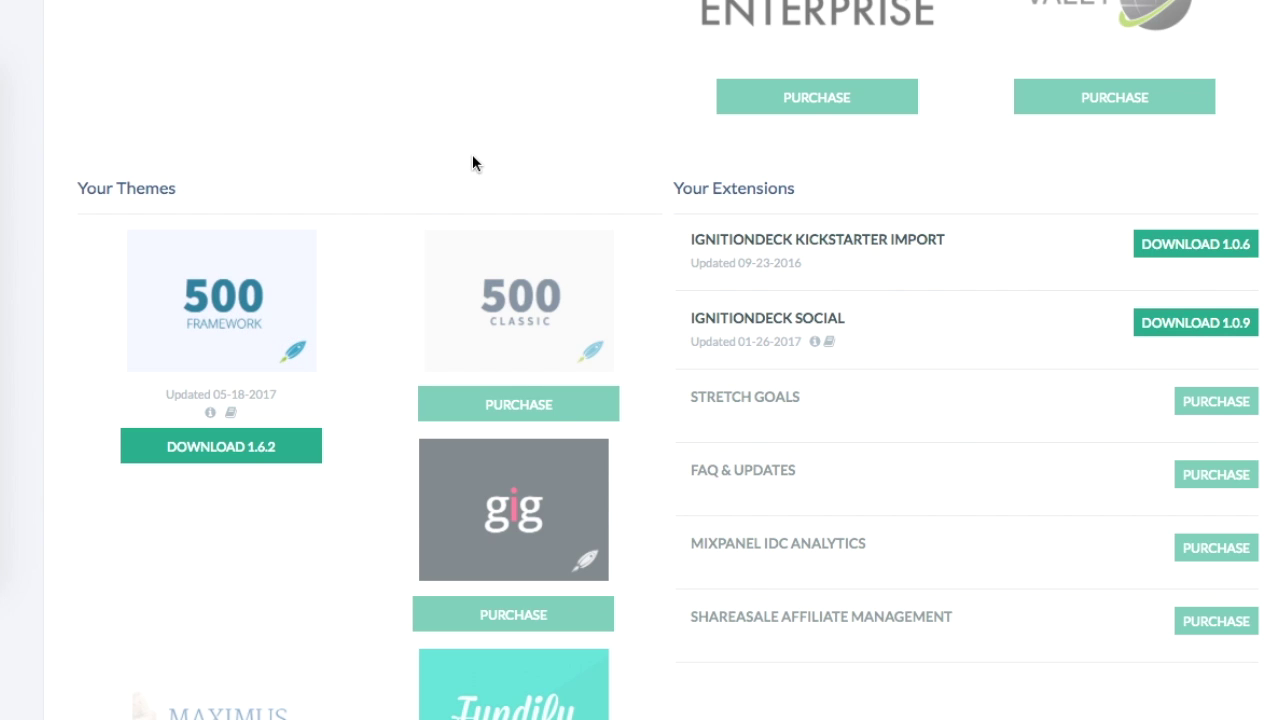
pyautogui.scroll(-4, 473, 160)
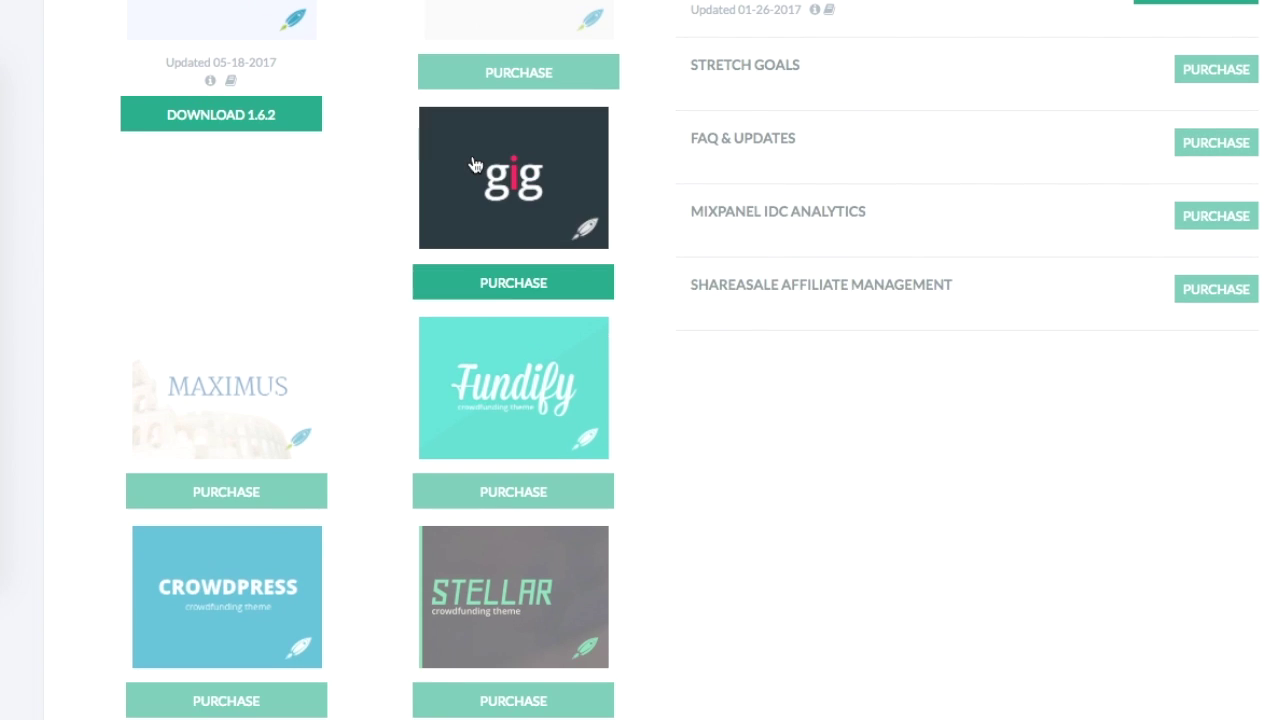
pyautogui.scroll(3, 473, 160)
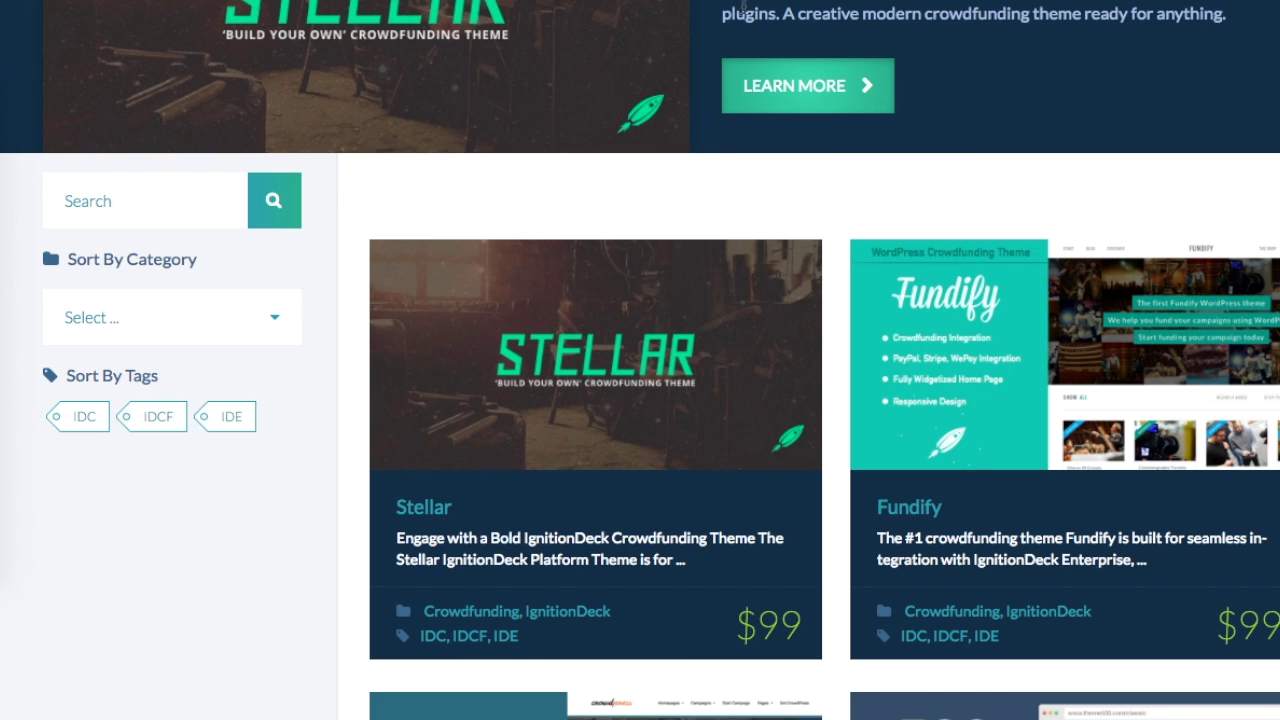
# Browse the IgnitionDeck Themes catalogue from the featured Stellar theme through to 500 Framework
pyautogui.scroll(5, 672, 132)
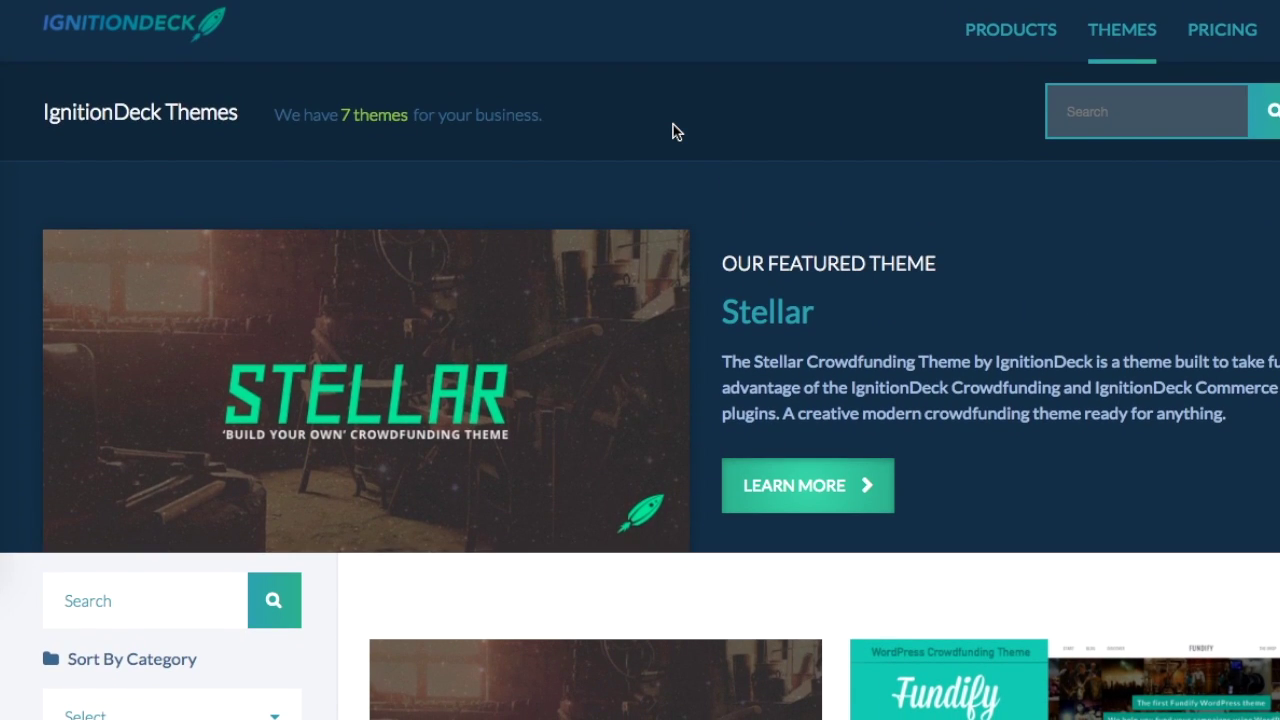
pyautogui.scroll(-3, 672, 132)
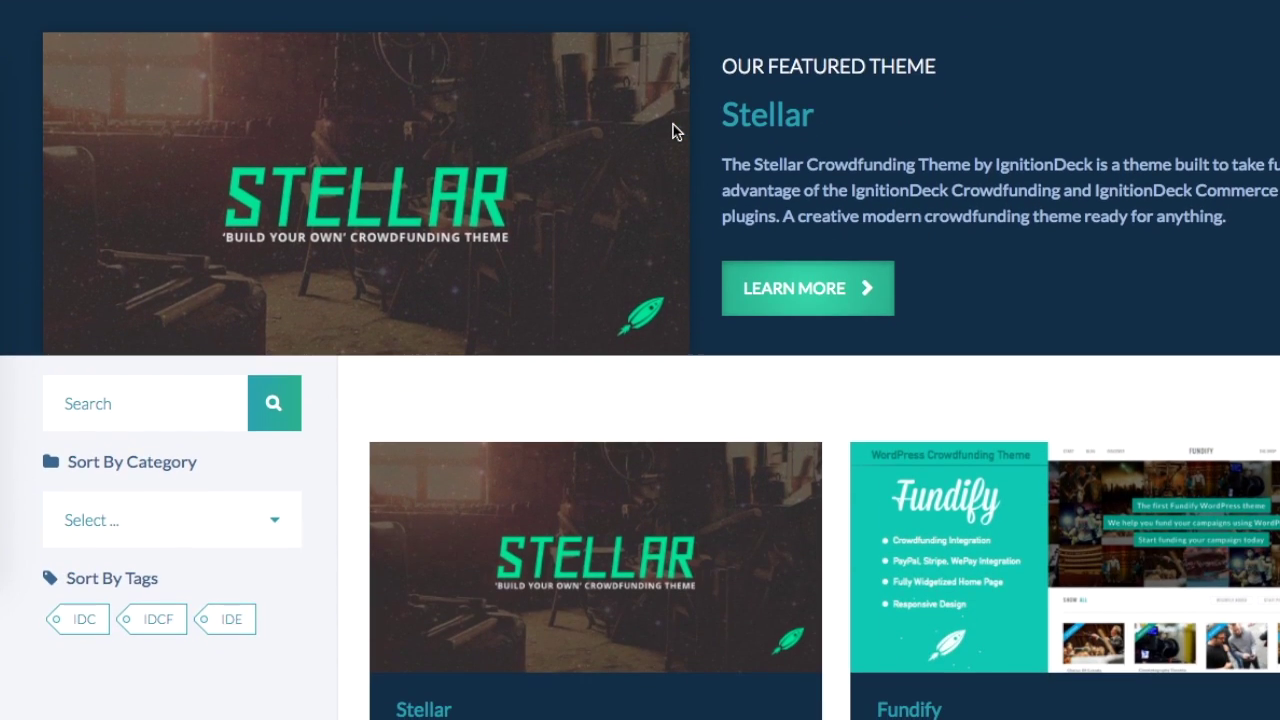
pyautogui.scroll(-5, 800, 103)
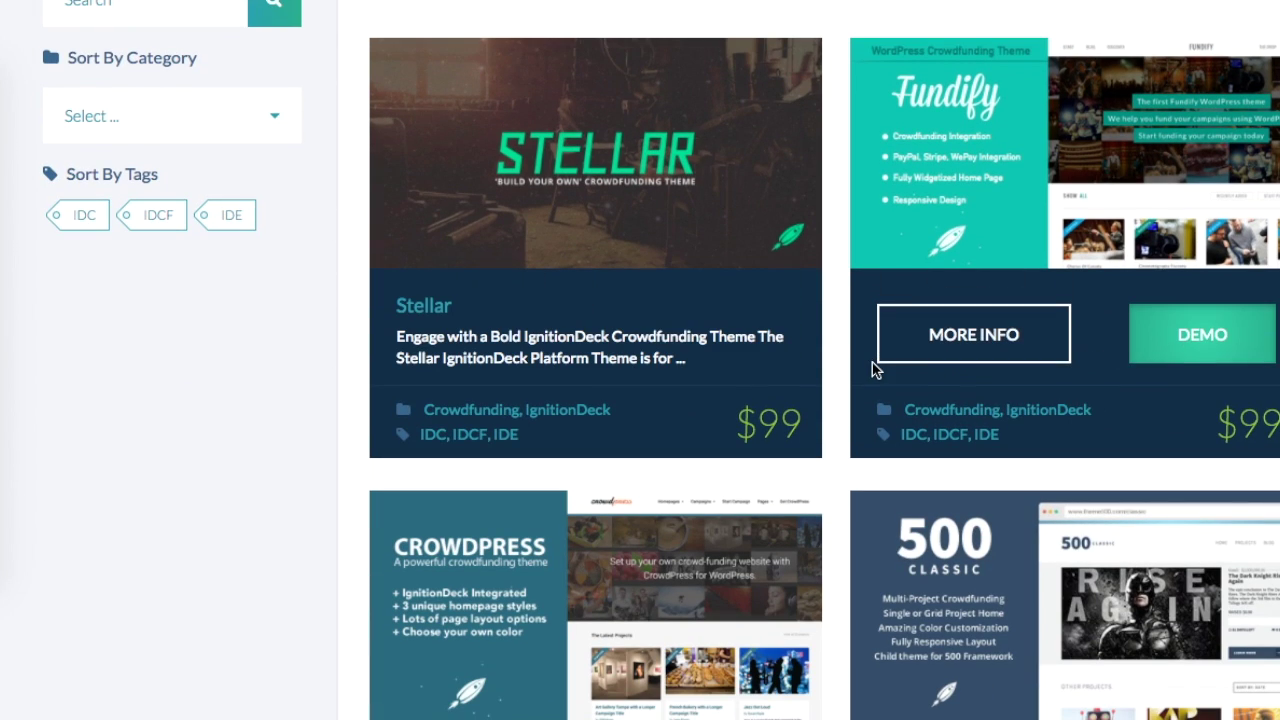
pyautogui.scroll(-3, 871, 366)
pyautogui.scroll(-4, 594, 234)
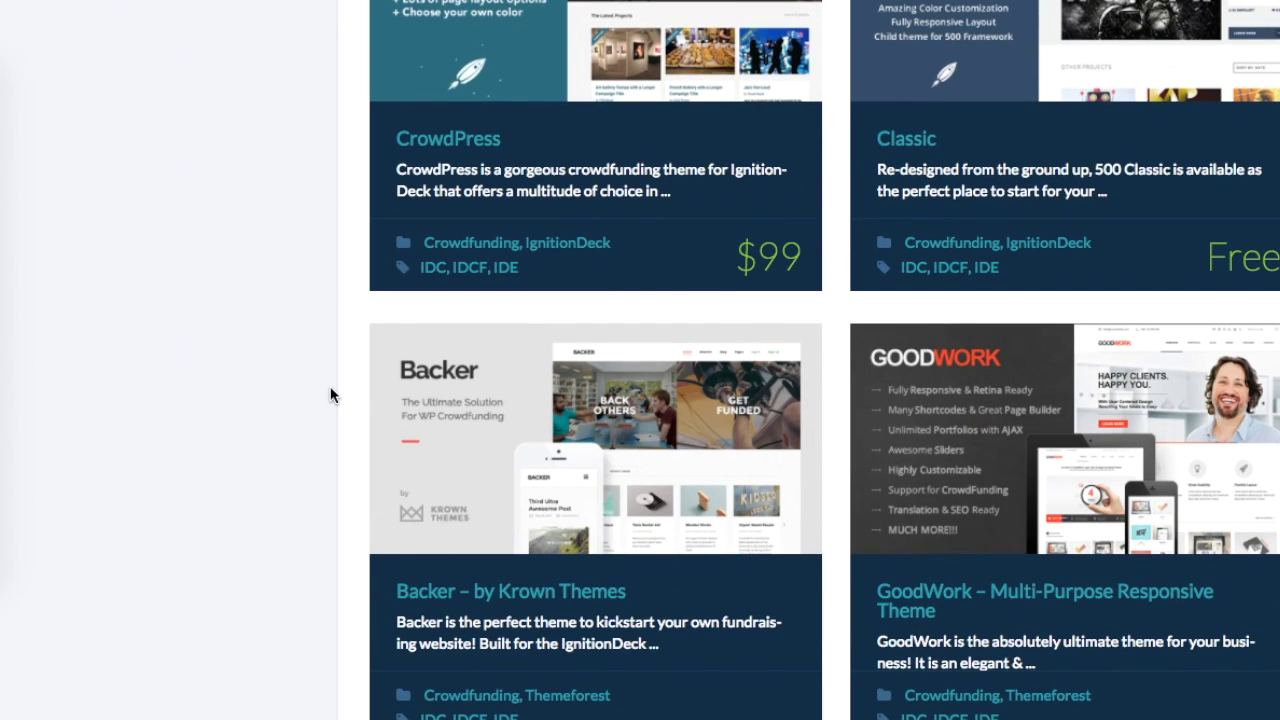
pyautogui.scroll(-3, 331, 395)
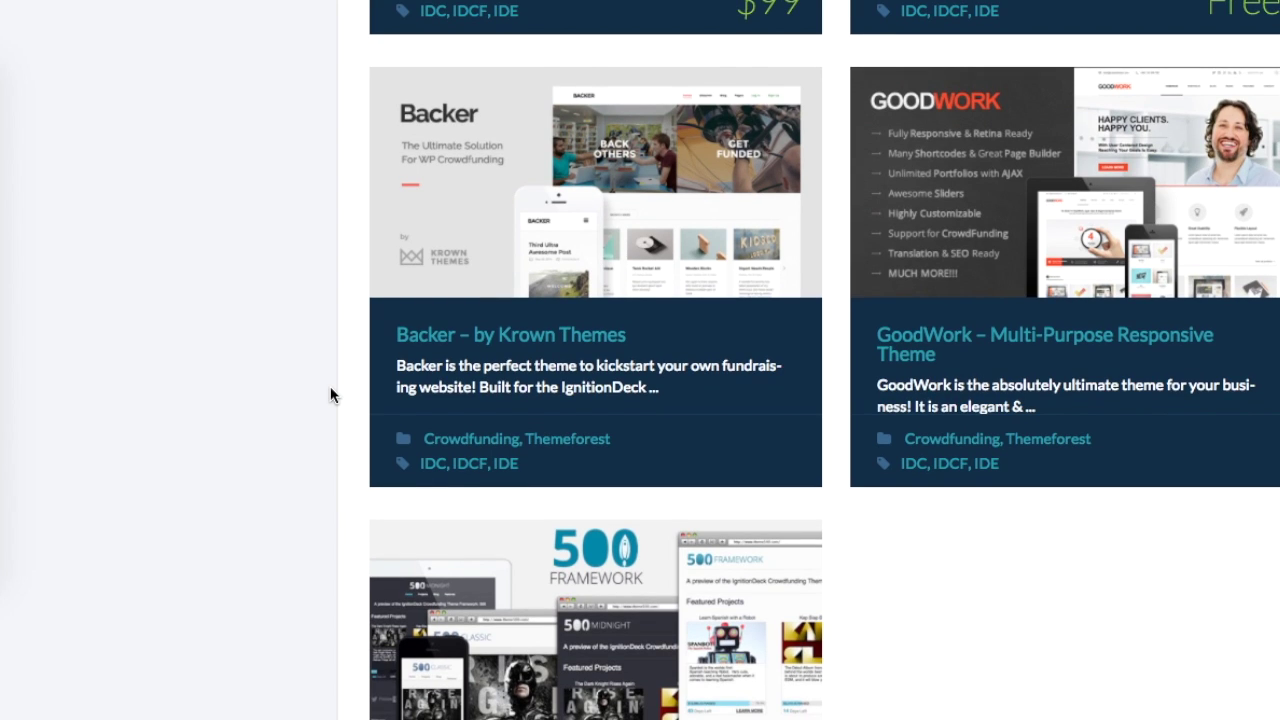
pyautogui.scroll(-5, 331, 393)
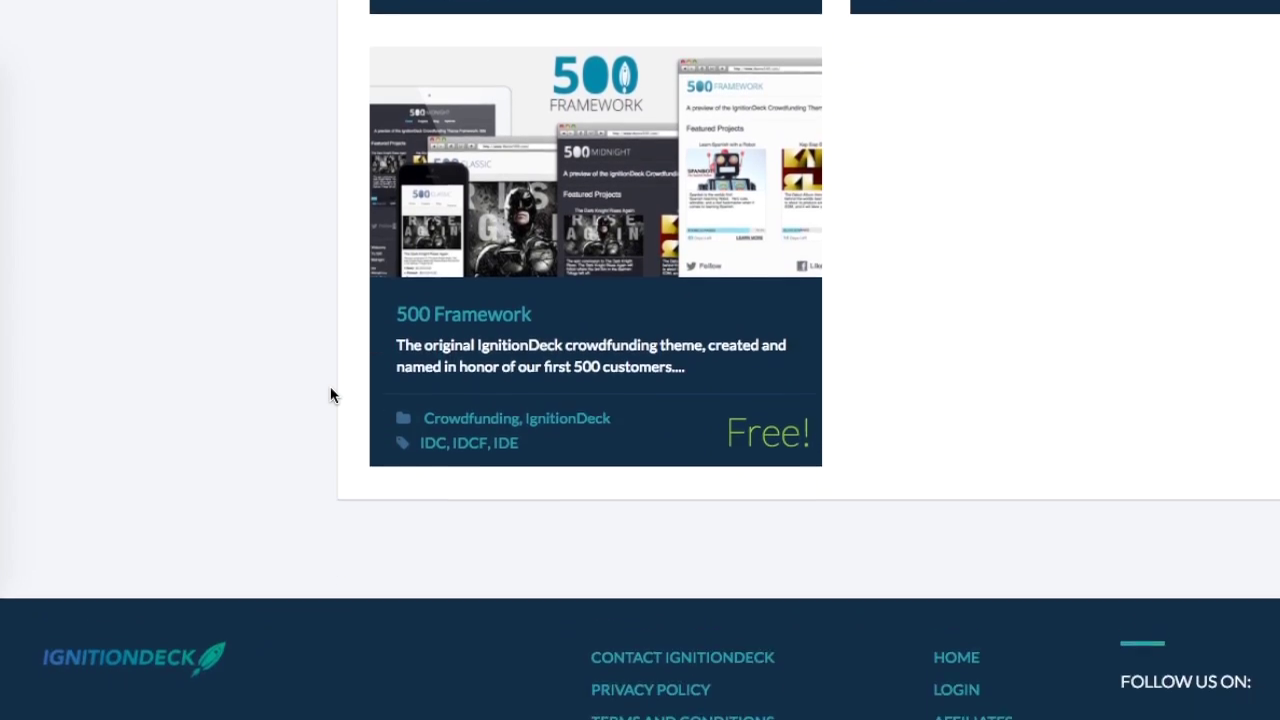
pyautogui.scroll(15, 330, 395)
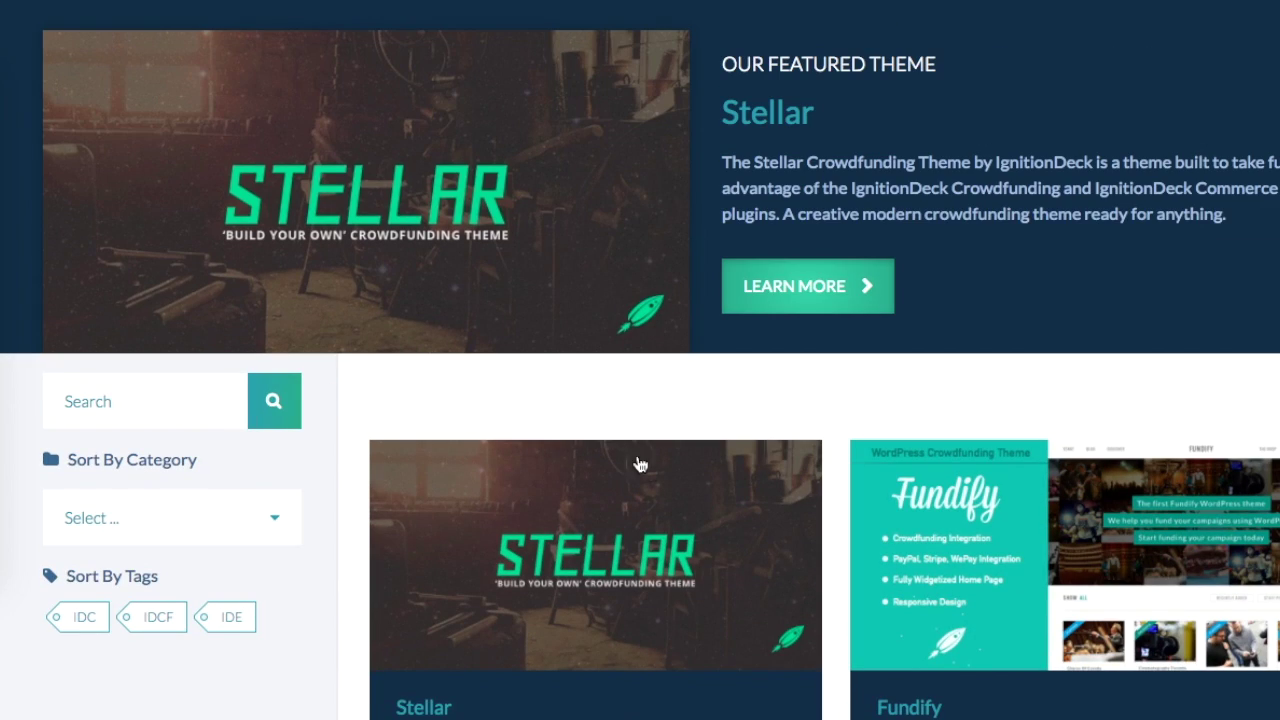
# Open the 500 Classic theme's demo site and examine its featured project and other project listings
pyautogui.scroll(-5, 640, 460)
pyautogui.moveTo(1015, 502)
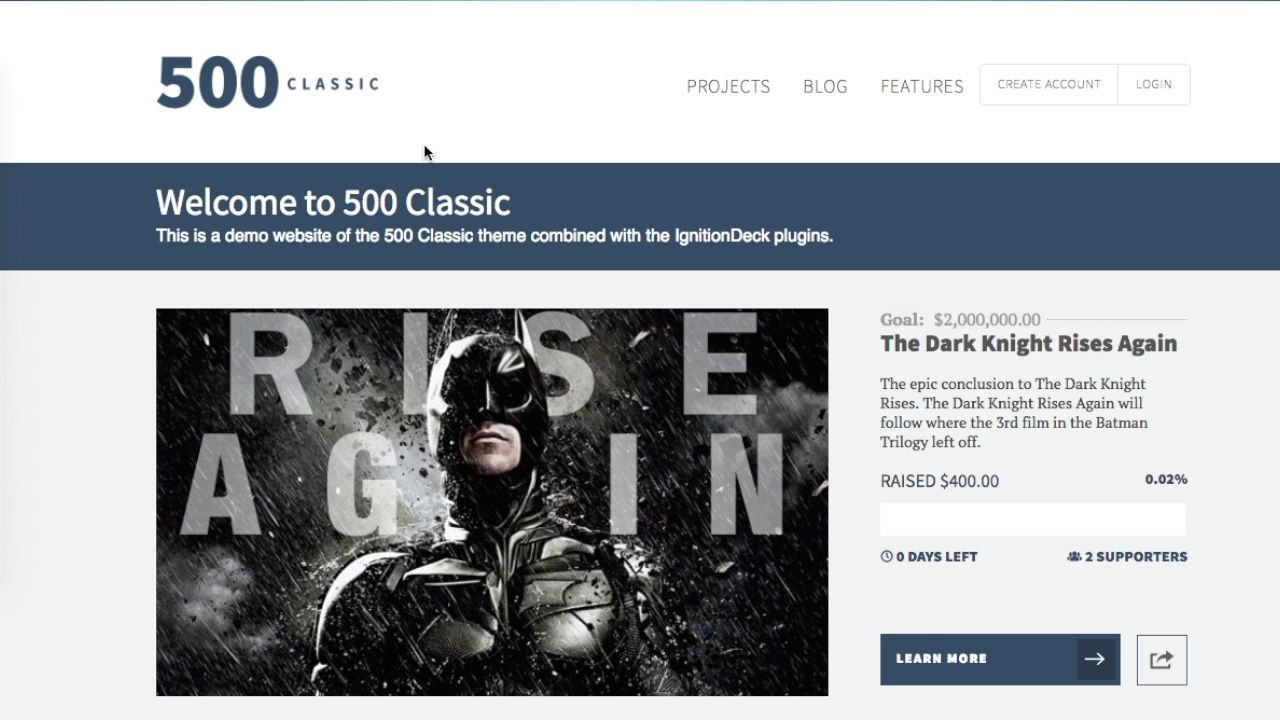
pyautogui.scroll(-3, 857, 234)
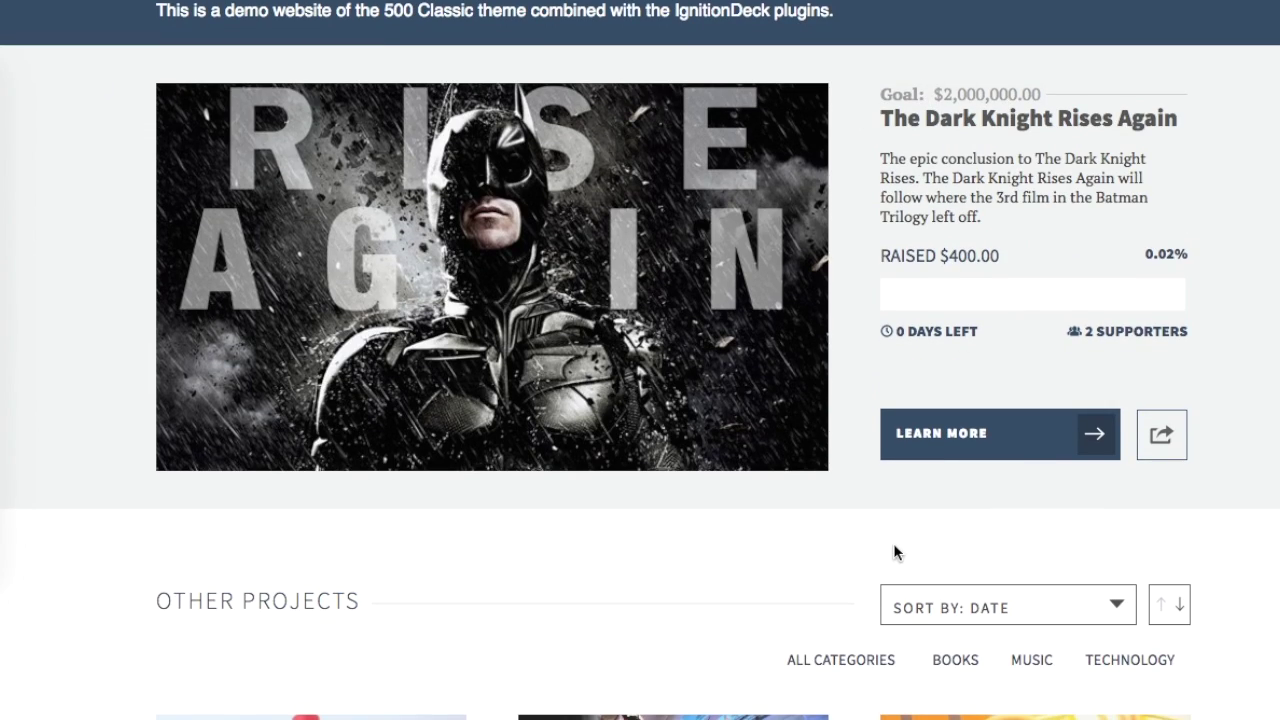
pyautogui.scroll(-3, 893, 548)
pyautogui.scroll(-4, 916, 478)
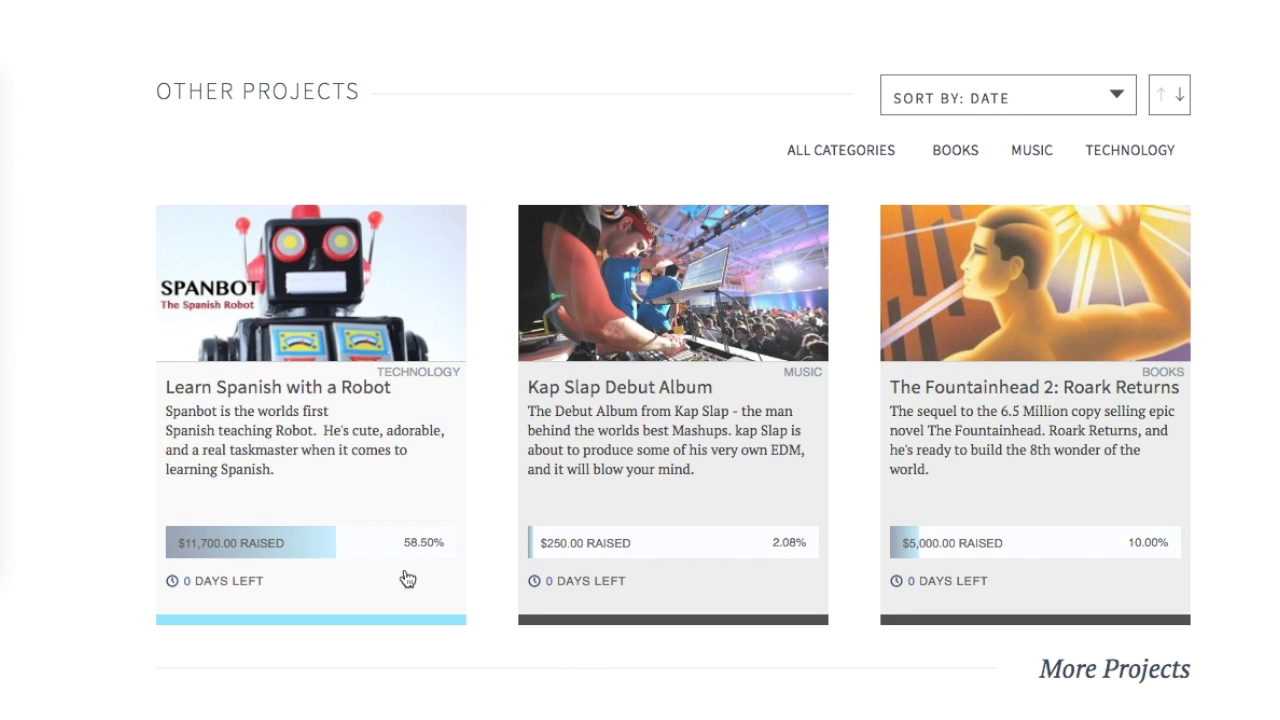
pyautogui.scroll(-8, 289, 551)
pyautogui.scroll(-1, 289, 548)
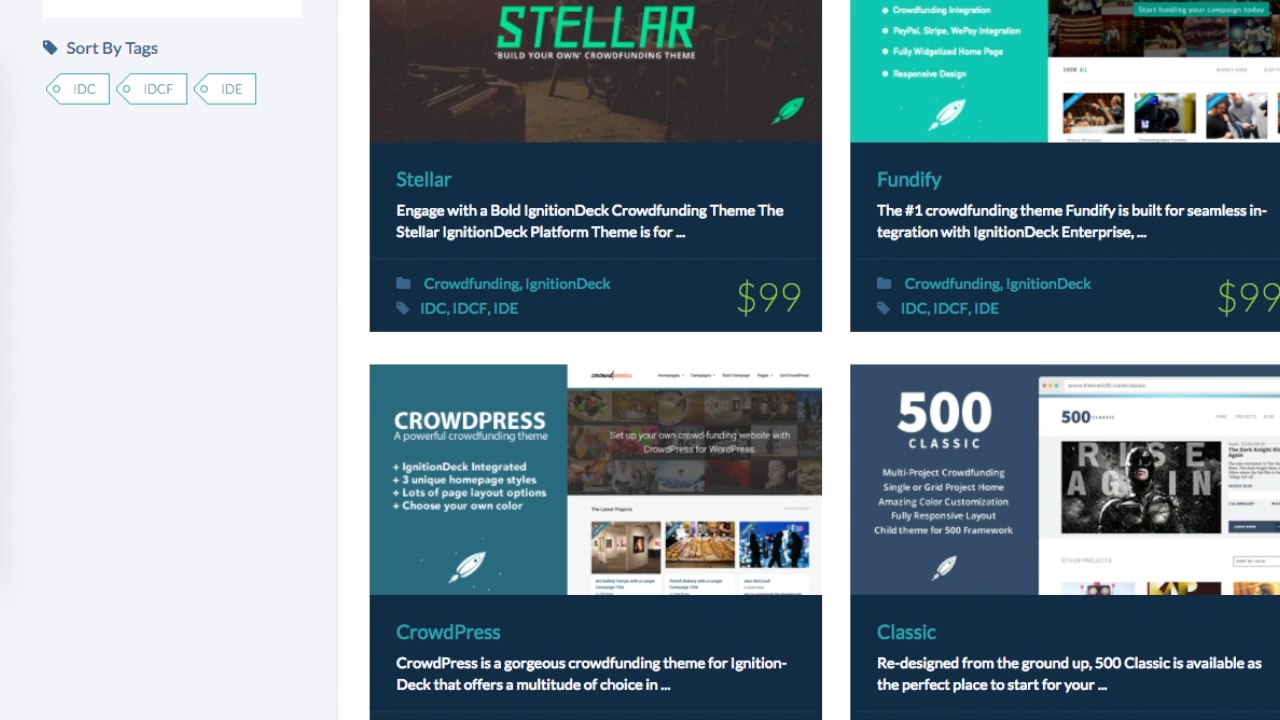
# Read the IgnitionDeck Echelon quick start guide on installing and registering the plugins
pyautogui.scroll(5, 634, 163)
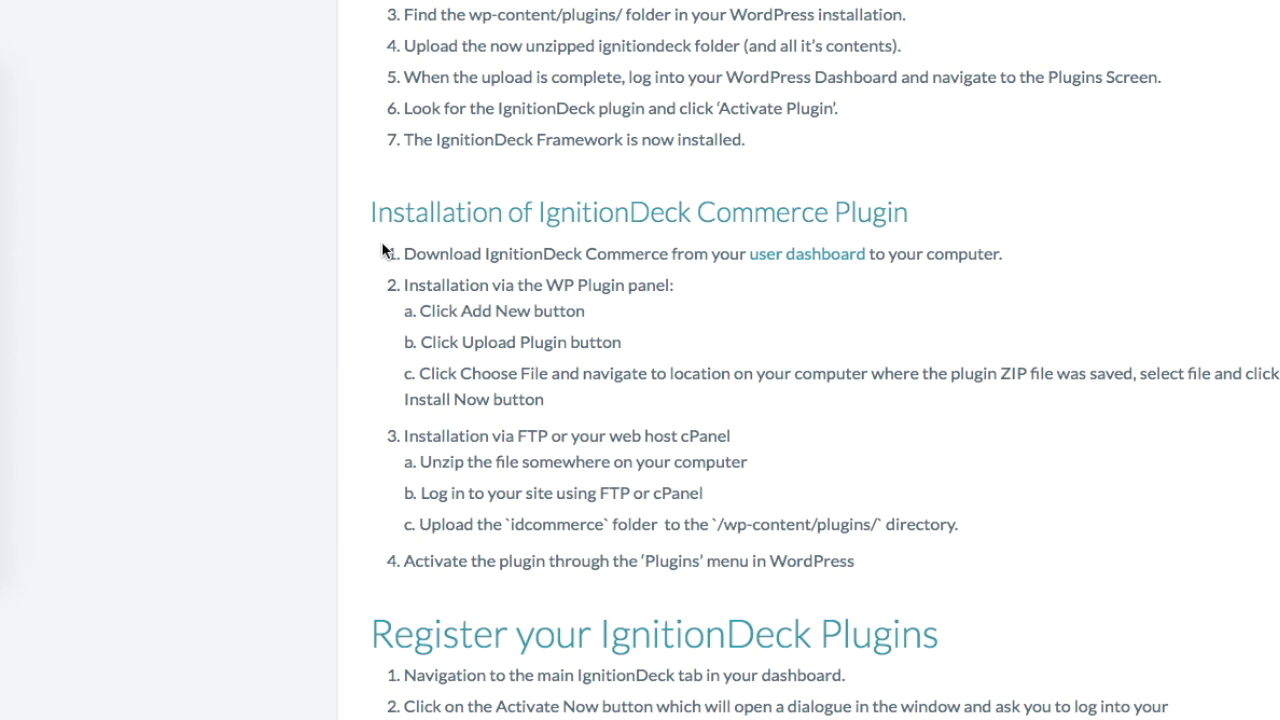
pyautogui.scroll(15, 381, 243)
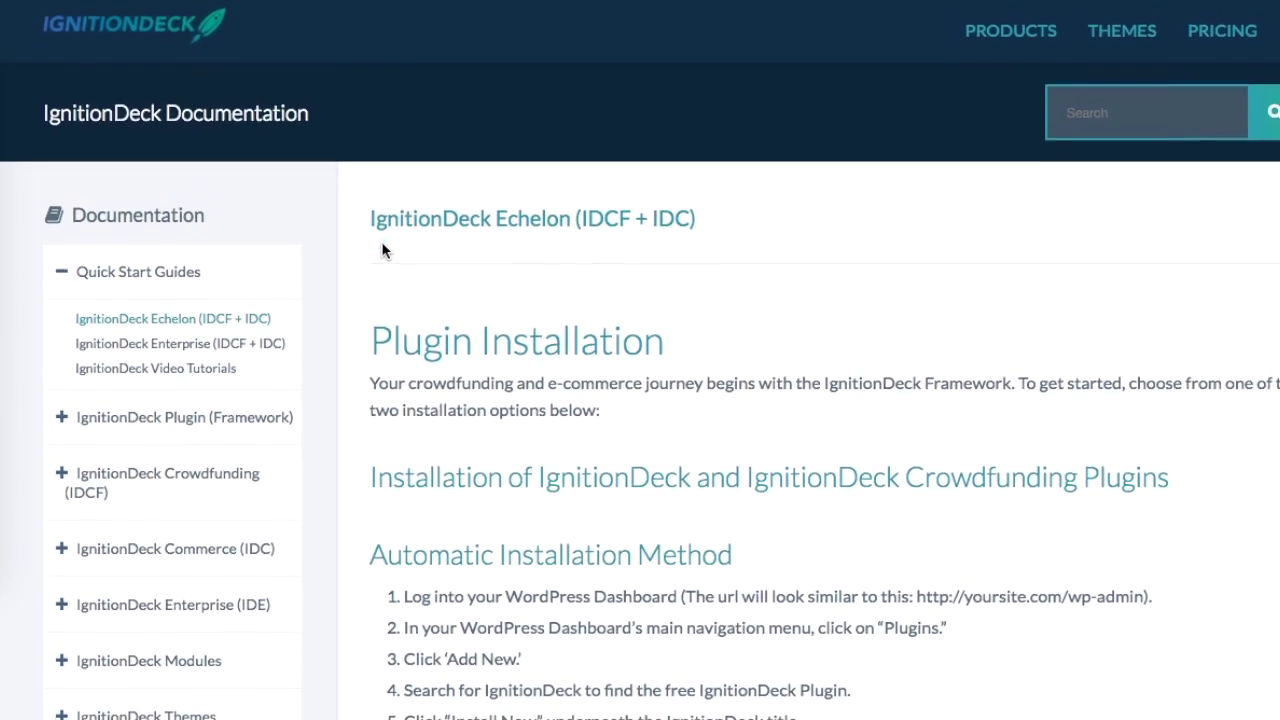
pyautogui.scroll(-10, 381, 241)
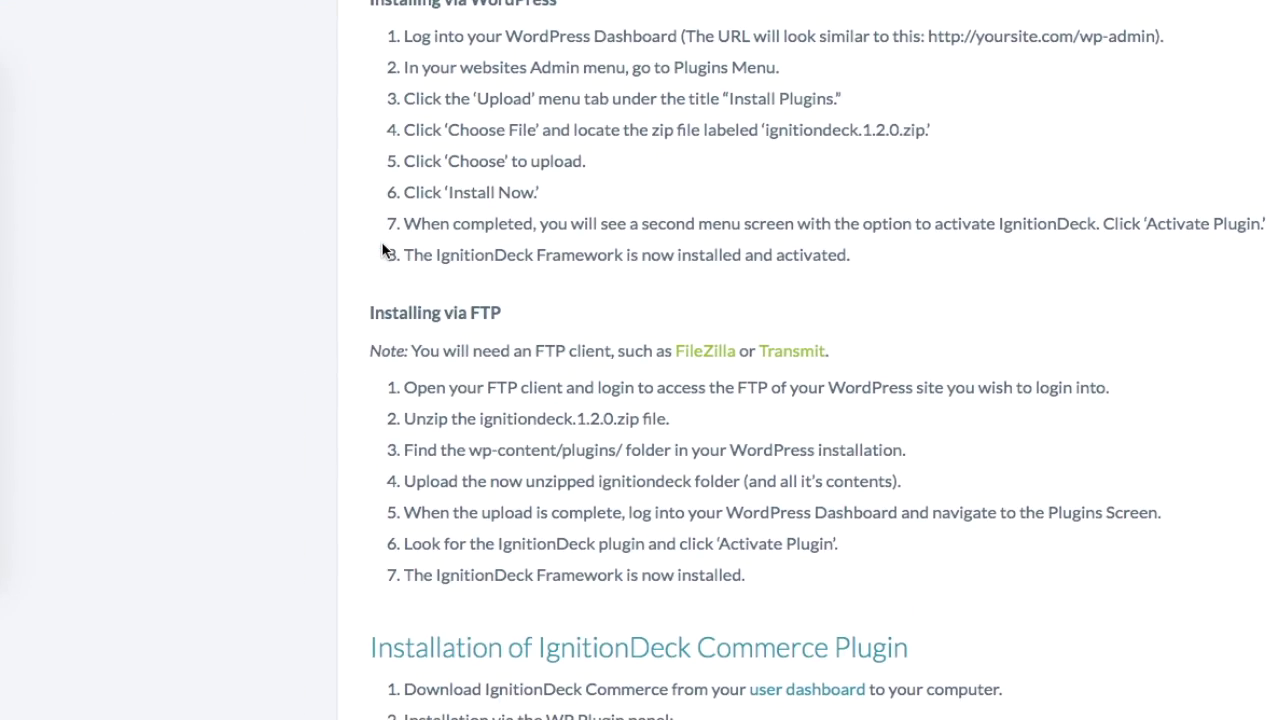
pyautogui.scroll(-6, 382, 244)
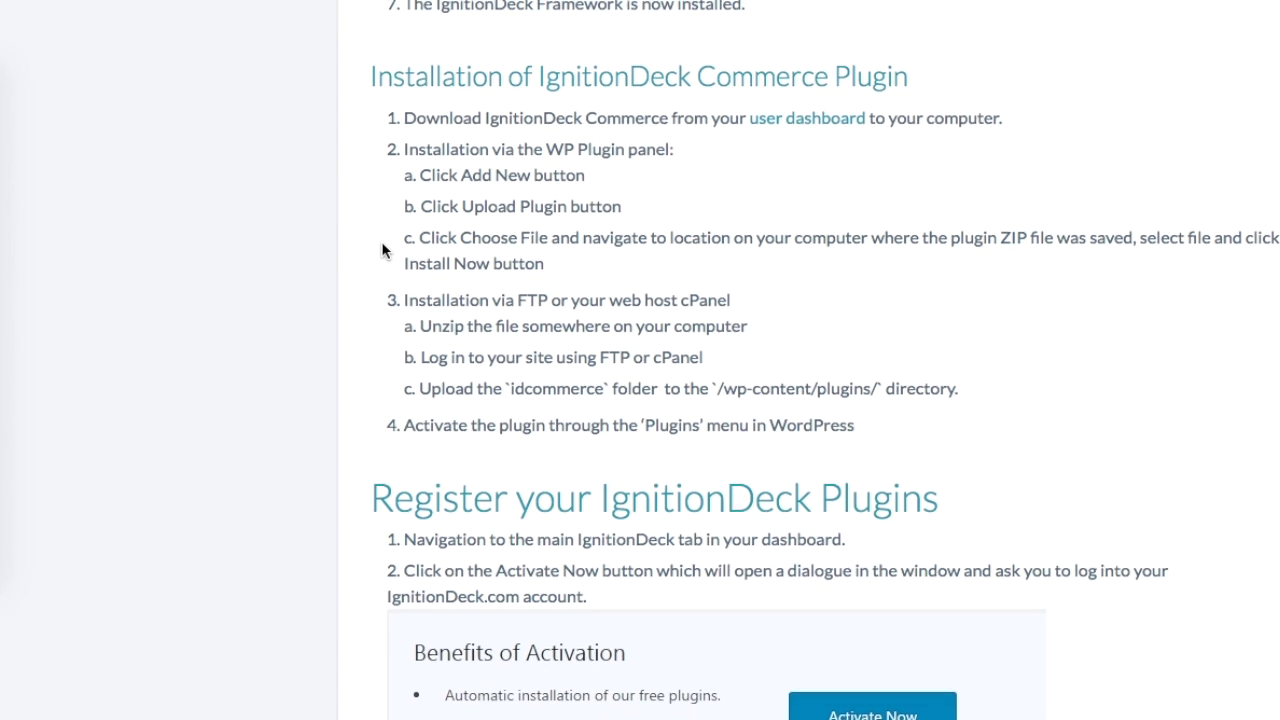
pyautogui.scroll(-1, 382, 250)
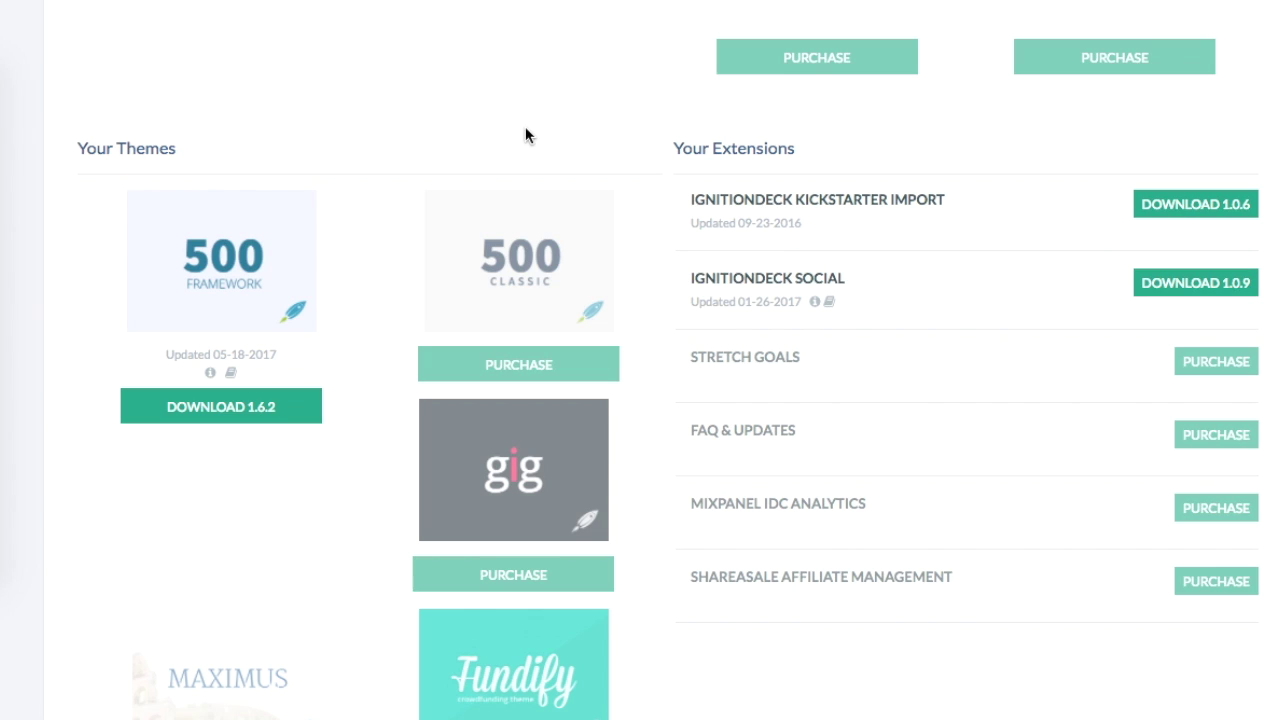
# Switch to the WordPress admin dashboard and look over its widgets, expanding and collapsing Staging Site Setup
pyautogui.scroll(10, 525, 126)
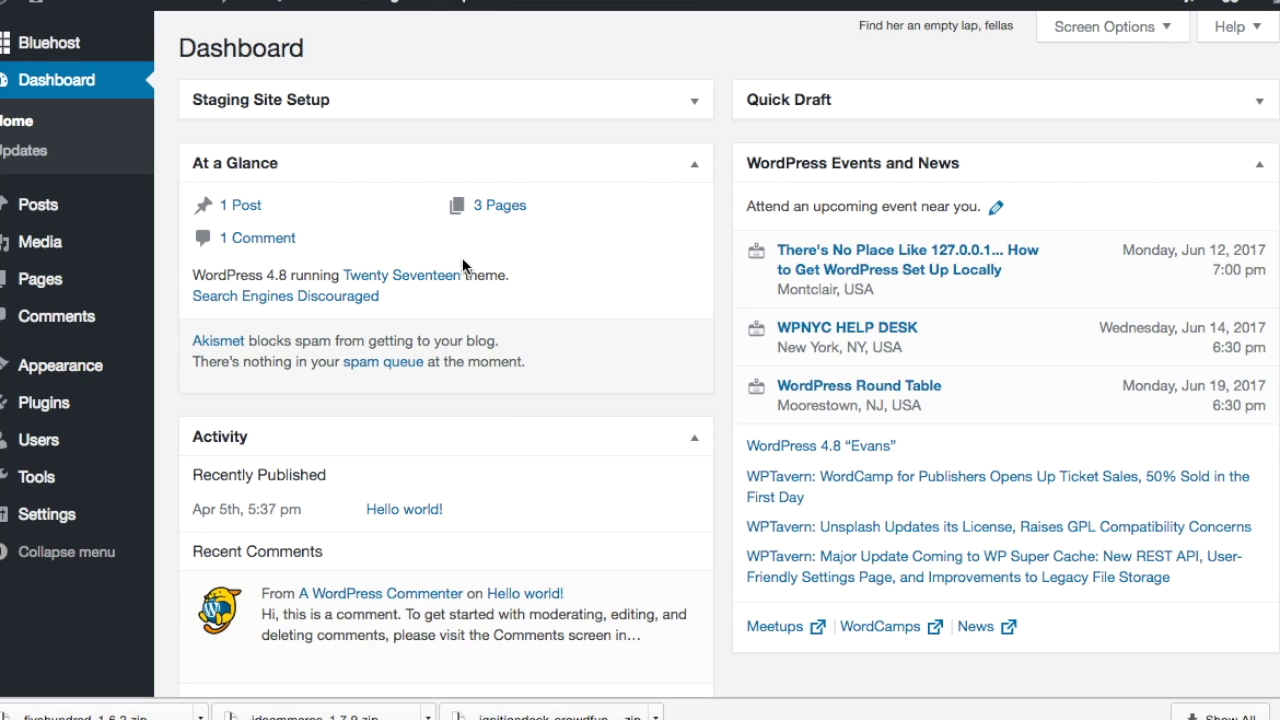
pyautogui.scroll(-3, 654, 158)
pyautogui.scroll(3, 654, 158)
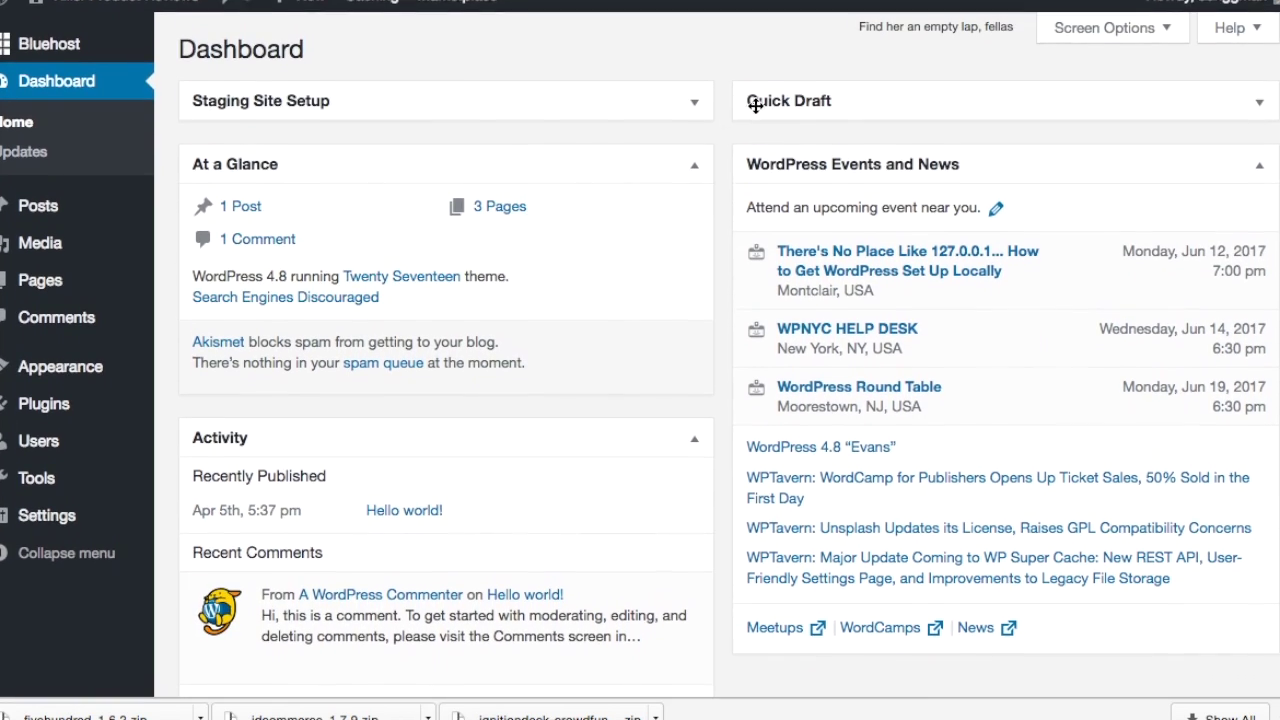
pyautogui.click(693, 101)
pyautogui.click(693, 101)
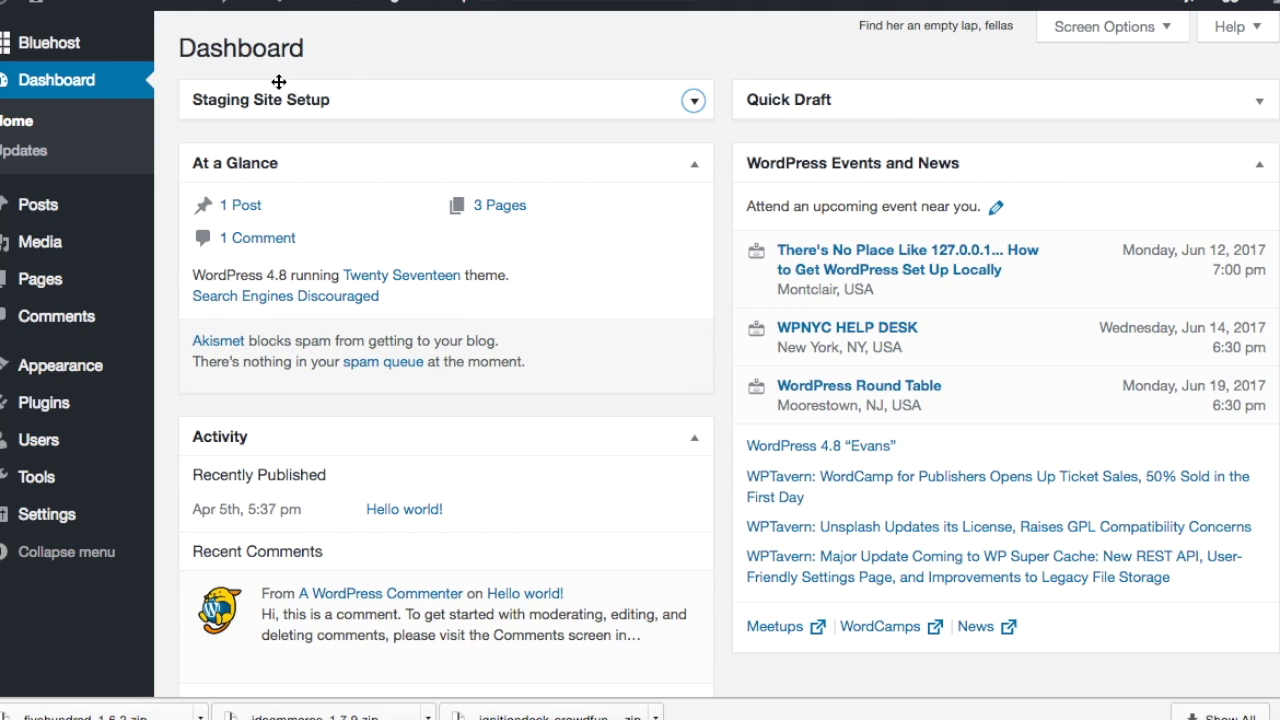
# Visit the Killer Product Reviews site and look through its front page
pyautogui.moveTo(104, 22)
pyautogui.click(104, 5)
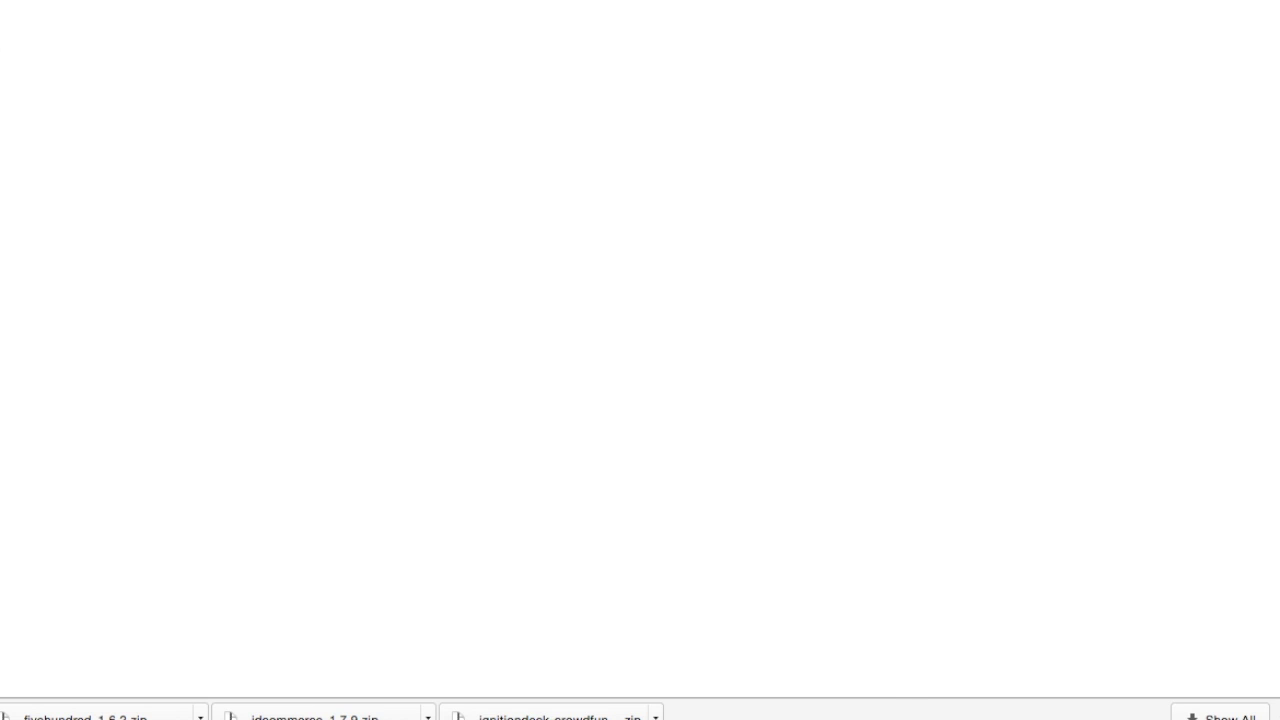
pyautogui.scroll(-15, 598, 357)
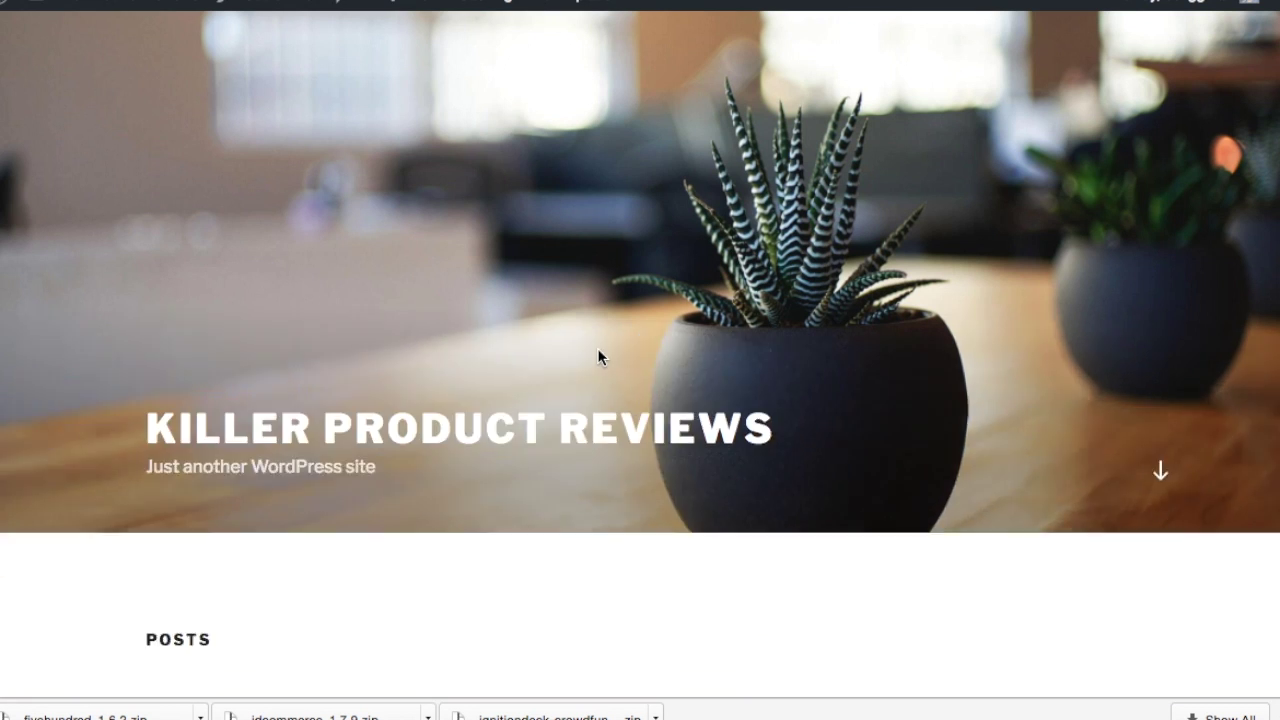
pyautogui.scroll(15, 598, 357)
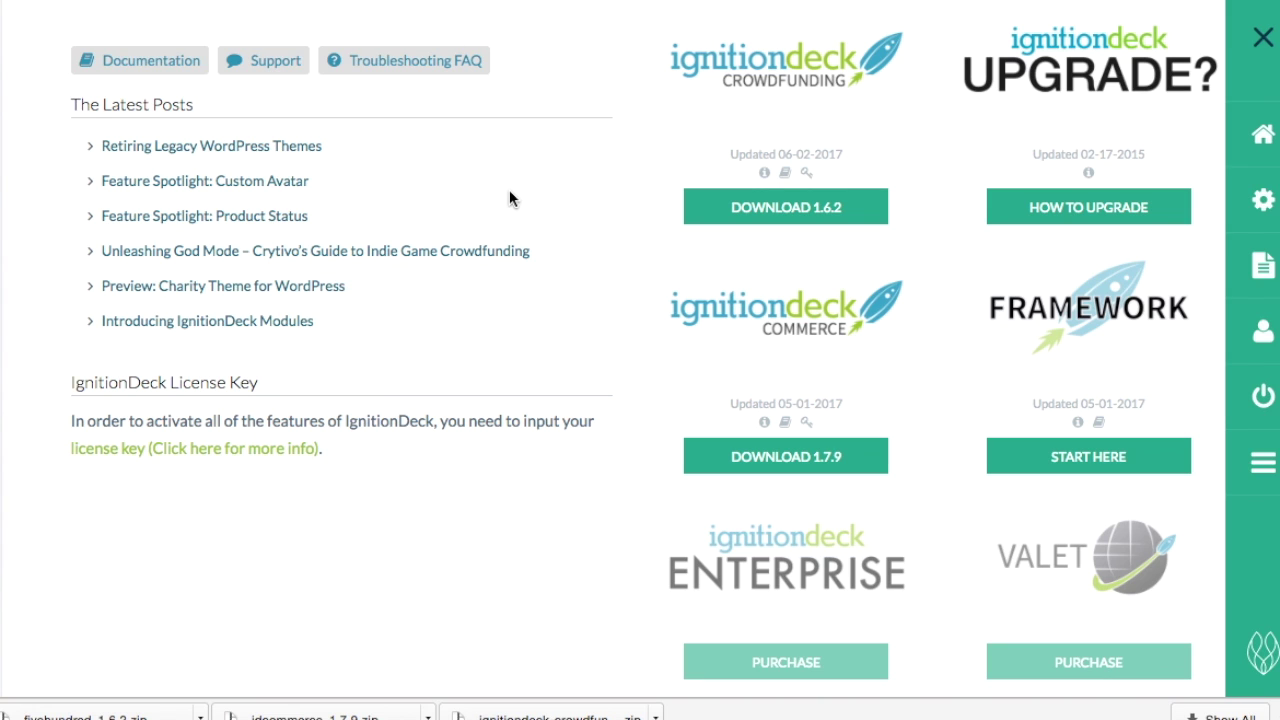
# Return to the IgnitionDeck account dashboard, close its sidebar and review which plugins, theme and extensions can be downloaded
pyautogui.scroll(4, 509, 192)
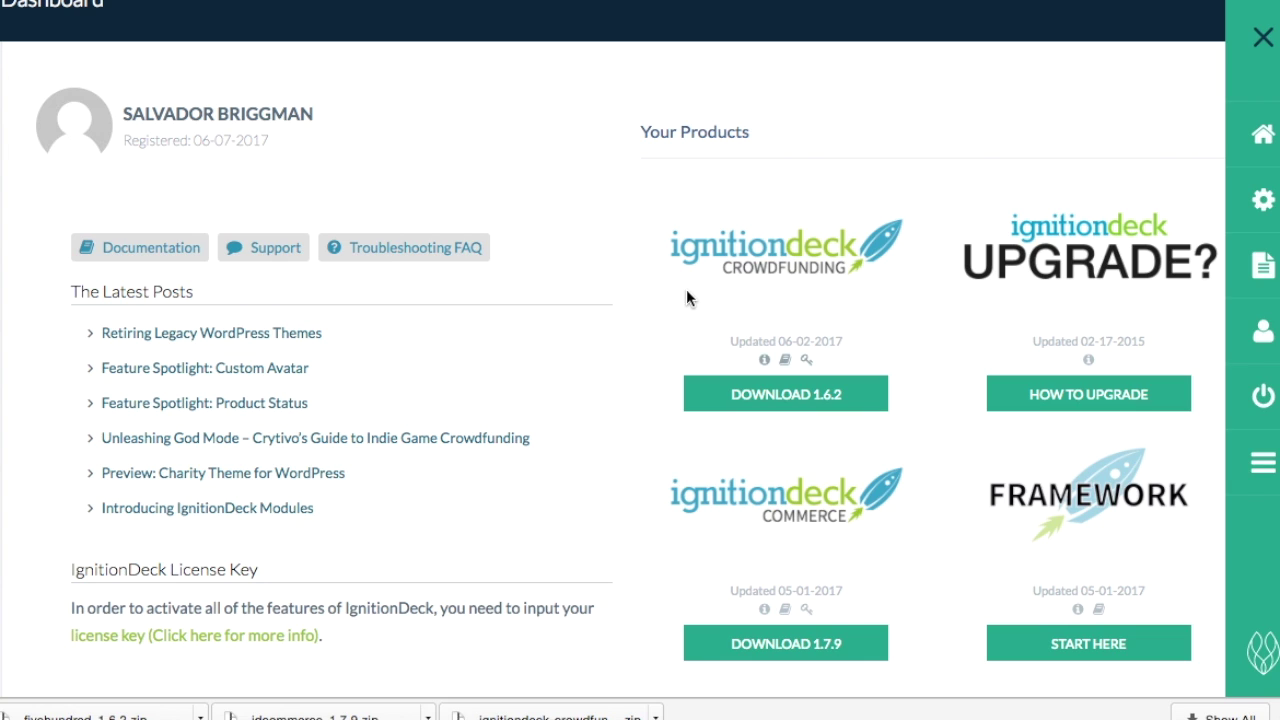
pyautogui.scroll(-3, 742, 231)
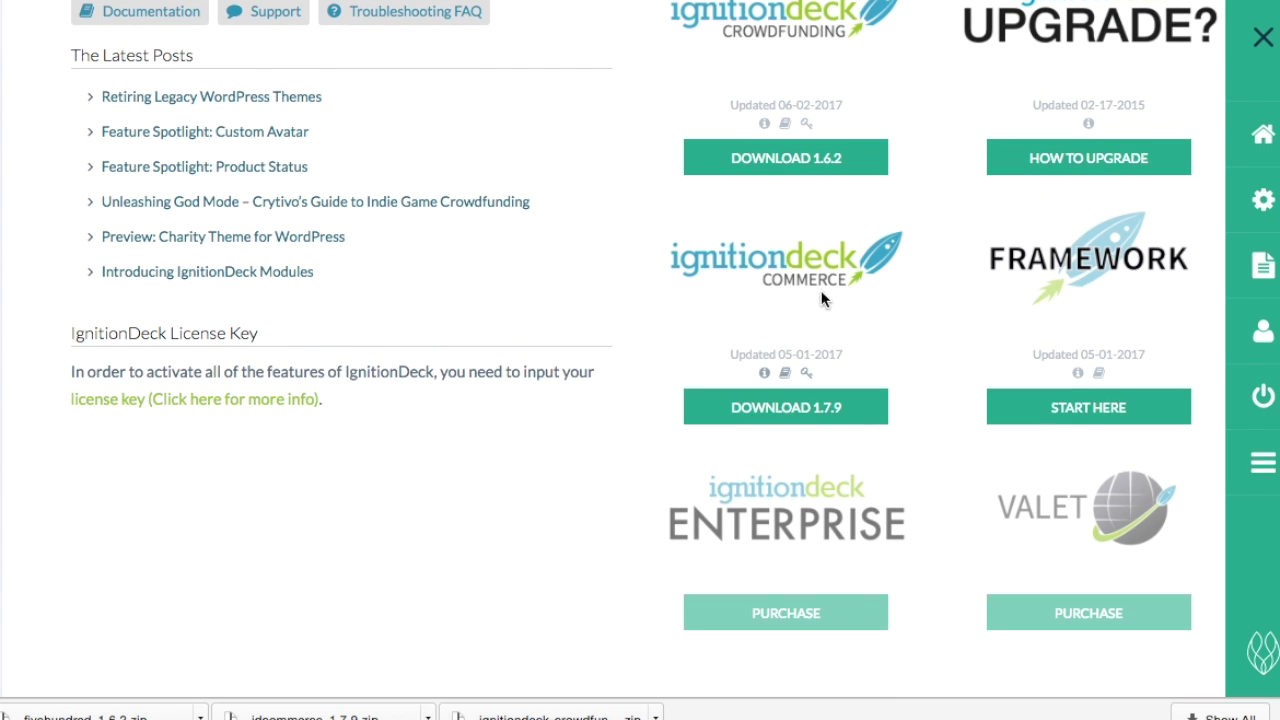
pyautogui.scroll(-10, 497, 234)
pyautogui.scroll(2, 497, 236)
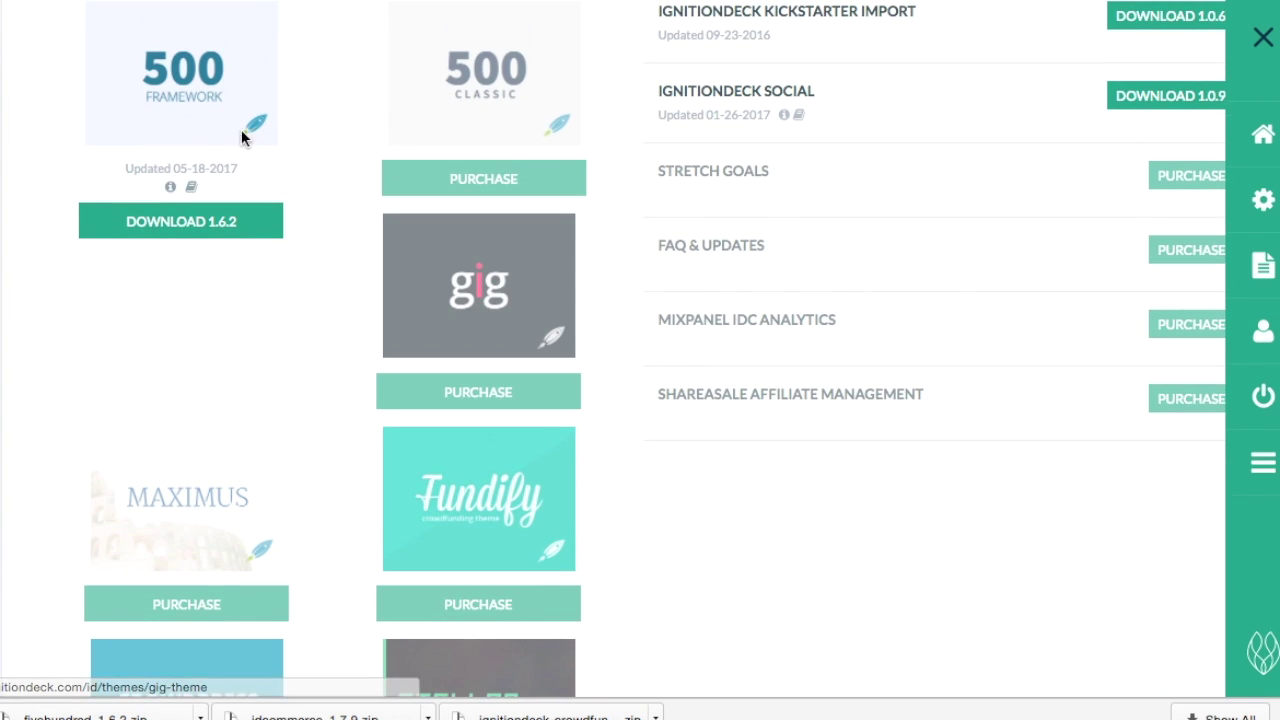
pyautogui.scroll(2, 200, 77)
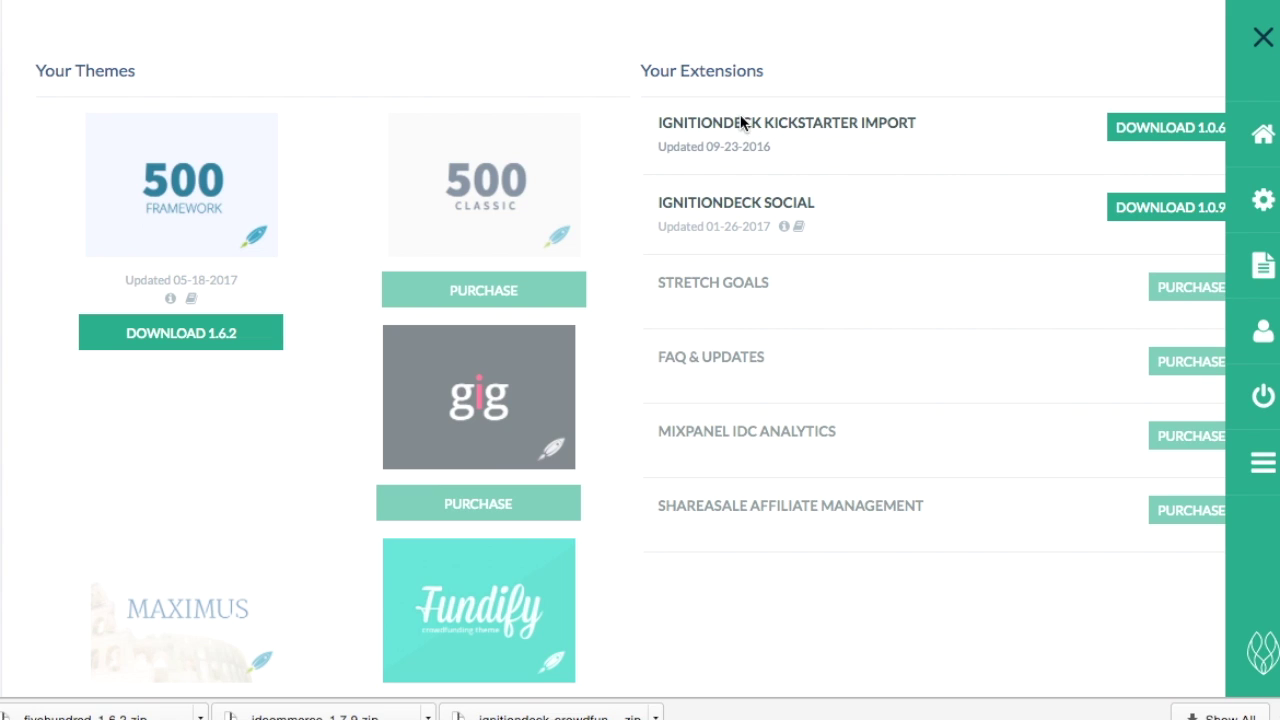
pyautogui.click(1262, 36)
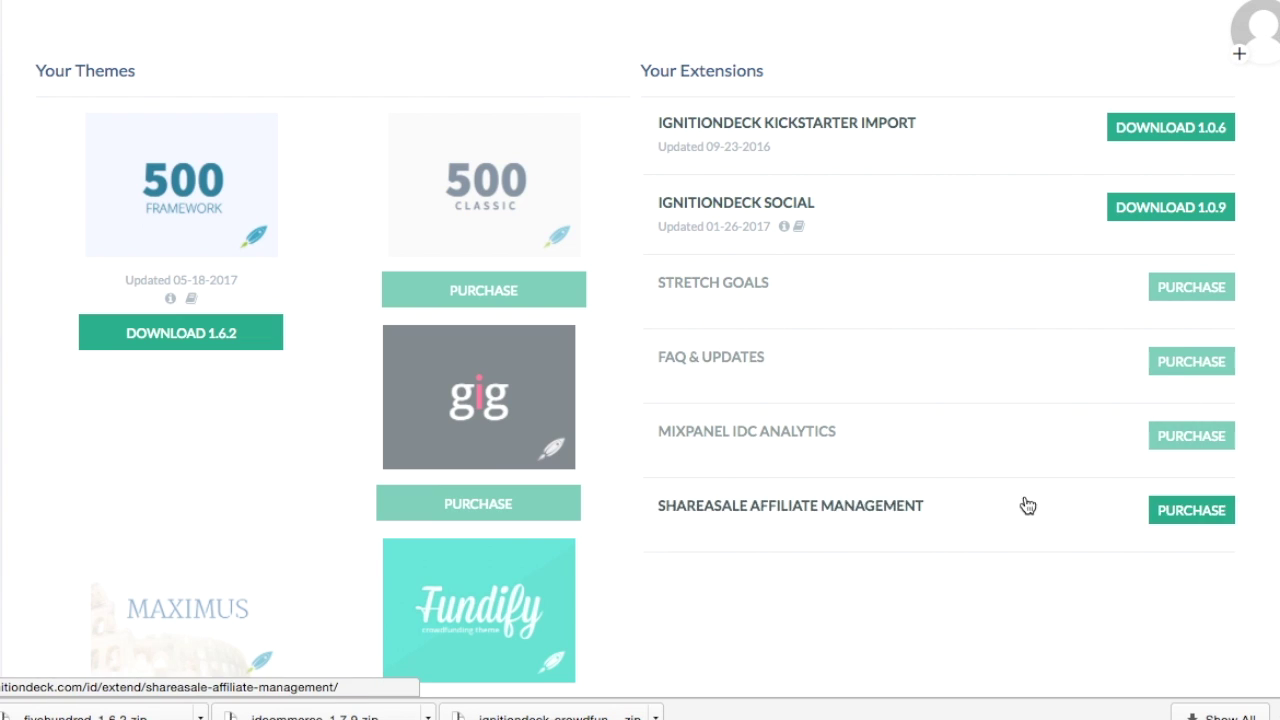
pyautogui.scroll(-2, 970, 433)
pyautogui.scroll(10, 970, 433)
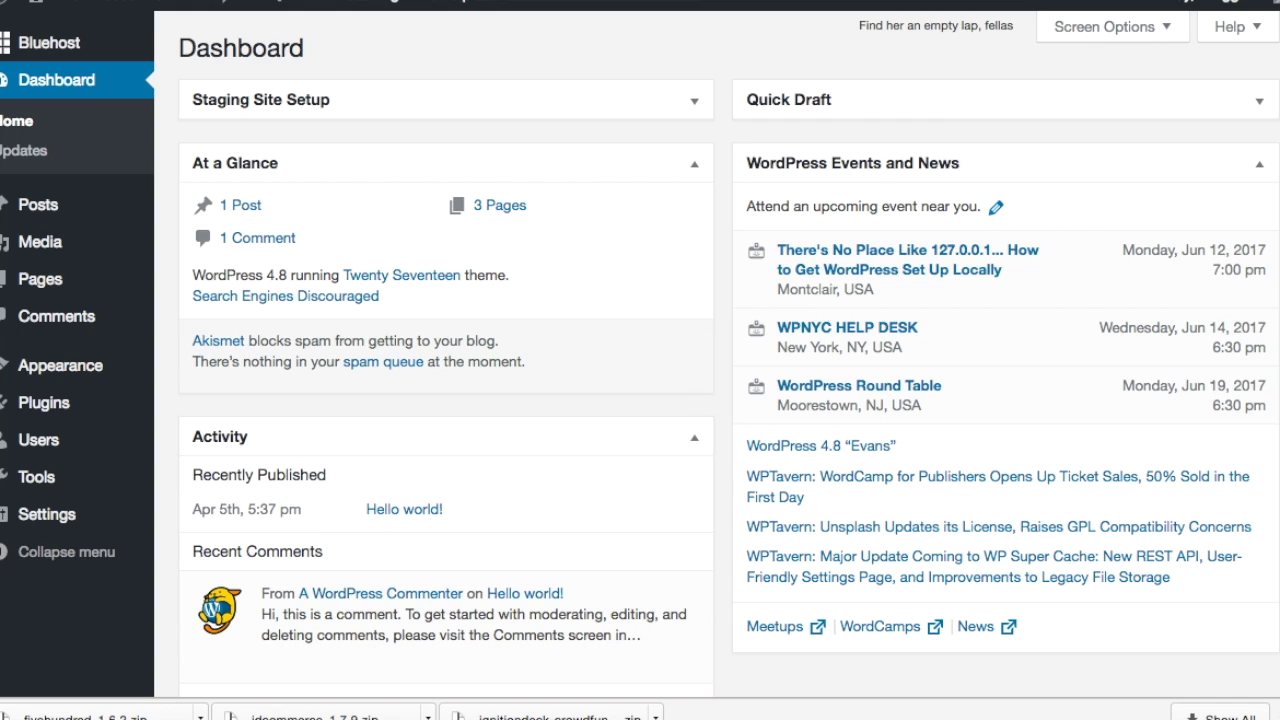
# Switch back to the WordPress admin and open the page for adding new plugins
pyautogui.moveTo(40, 403)
pyautogui.click(218, 436)
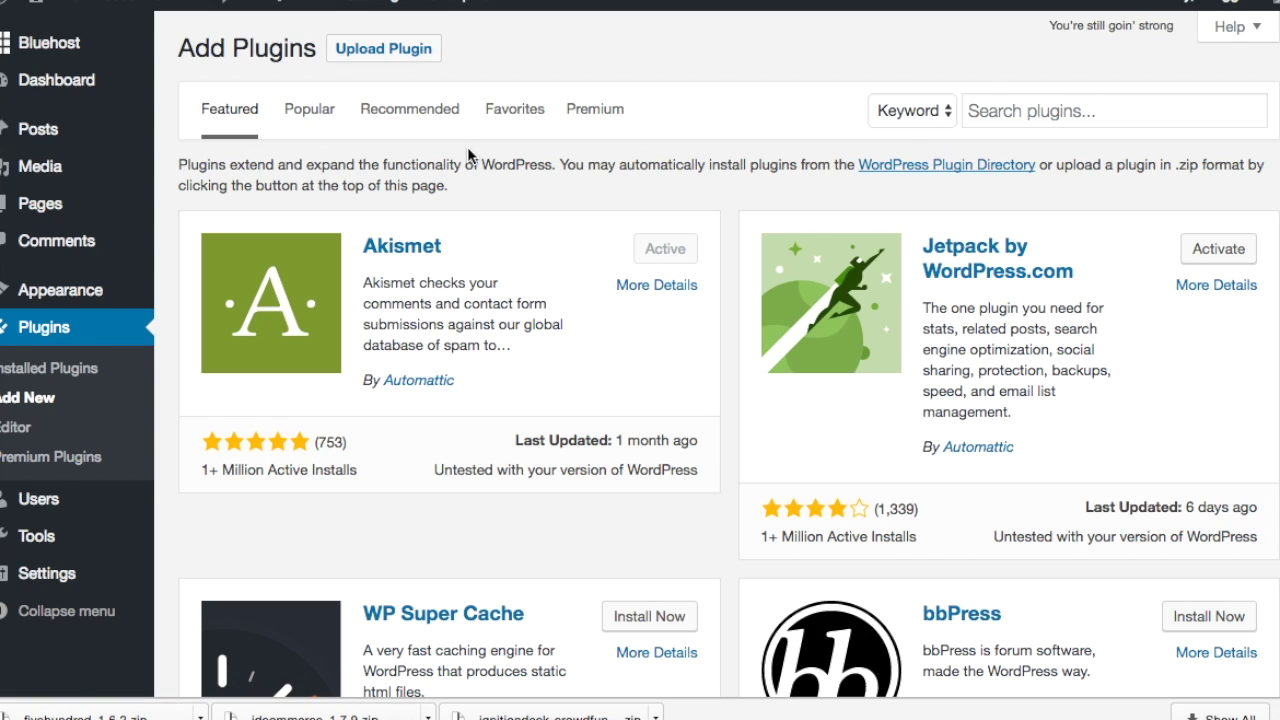
# Upload the ignitiondeck-crowdfunding_1.6.2.zip plugin file from the Downloads folder and install it
pyautogui.click(384, 55)
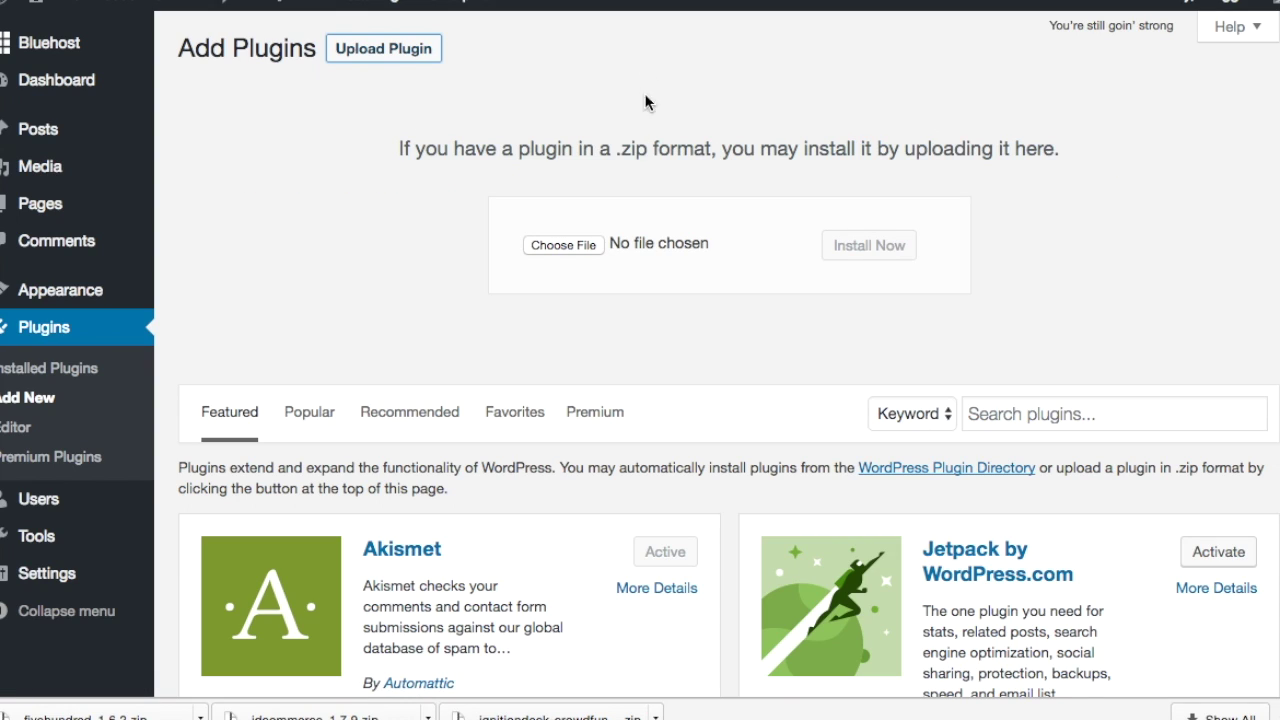
pyautogui.click(572, 244)
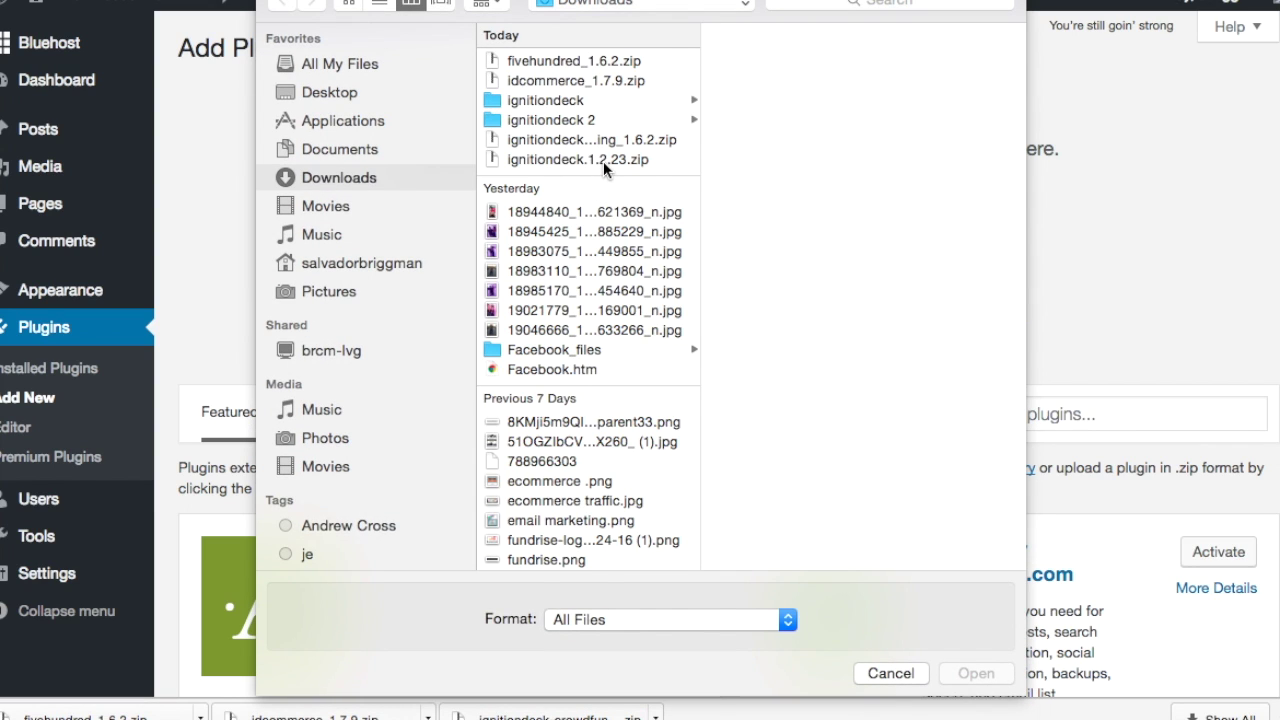
pyautogui.click(625, 140)
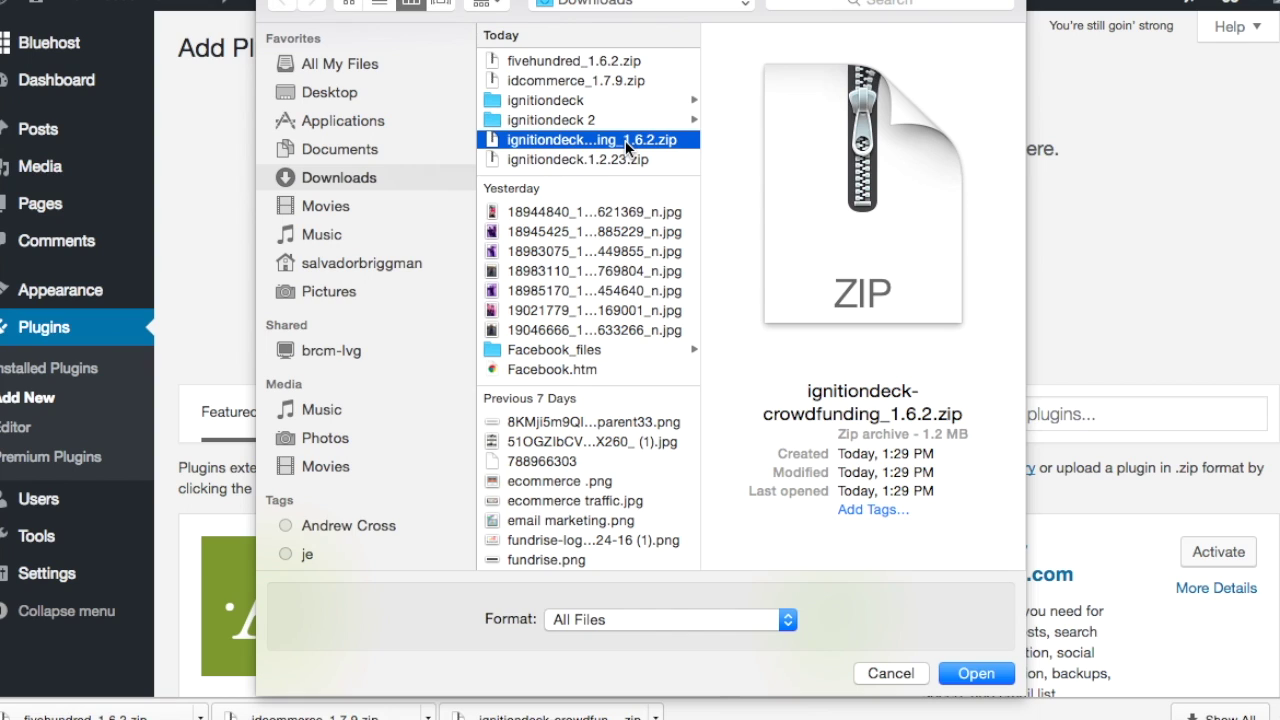
pyautogui.doubleClick(625, 140)
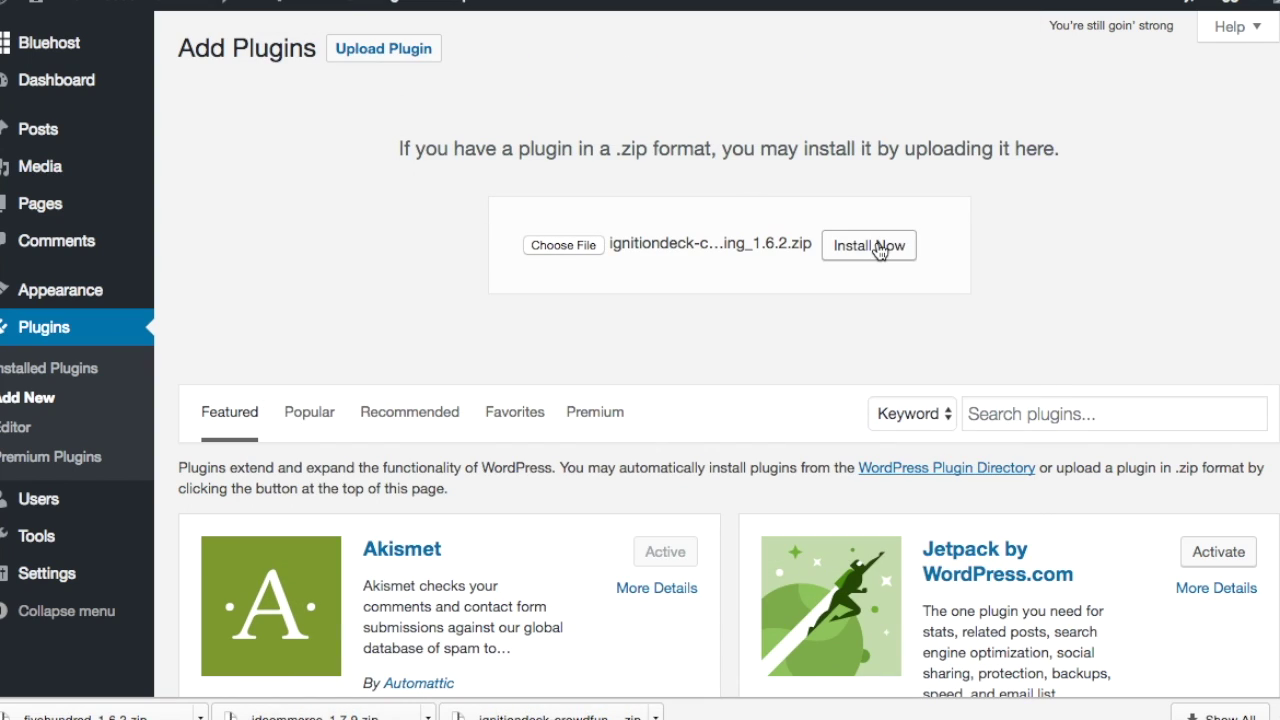
pyautogui.click(877, 248)
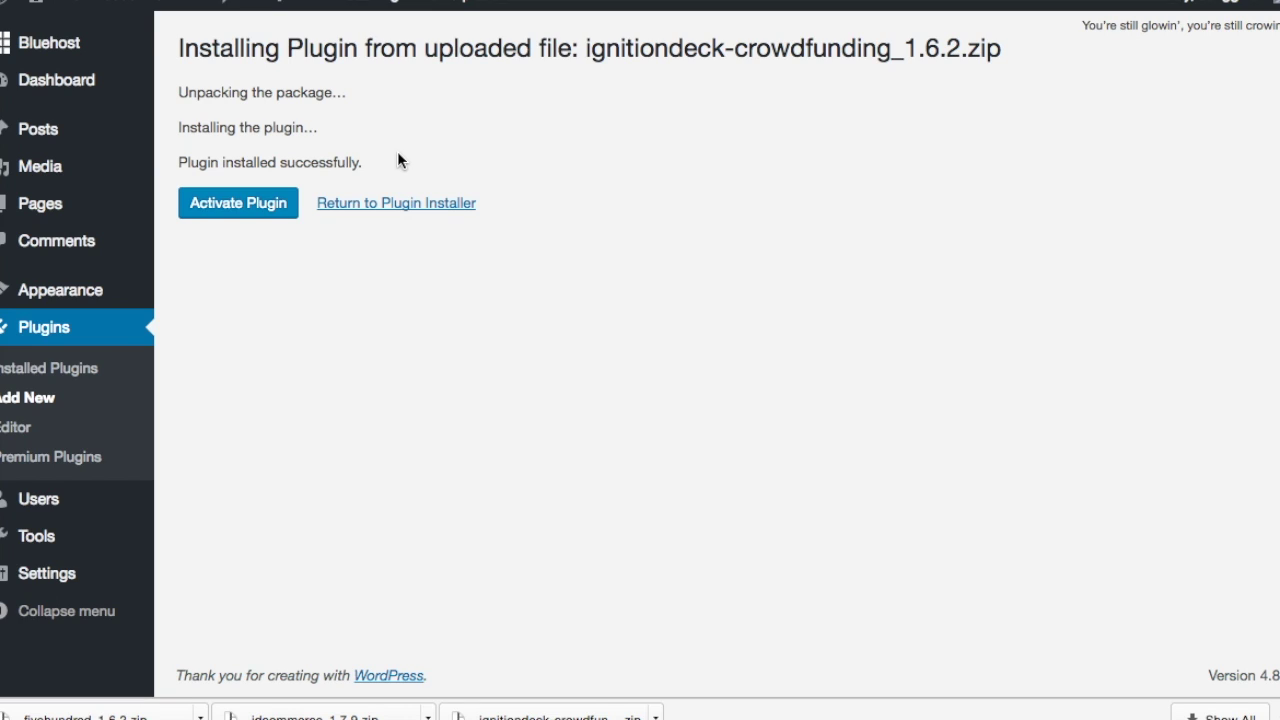
# Return to the plugin installer, then upload idcommerce_1.7.9.zip from the Downloads folder and install it
pyautogui.click(390, 206)
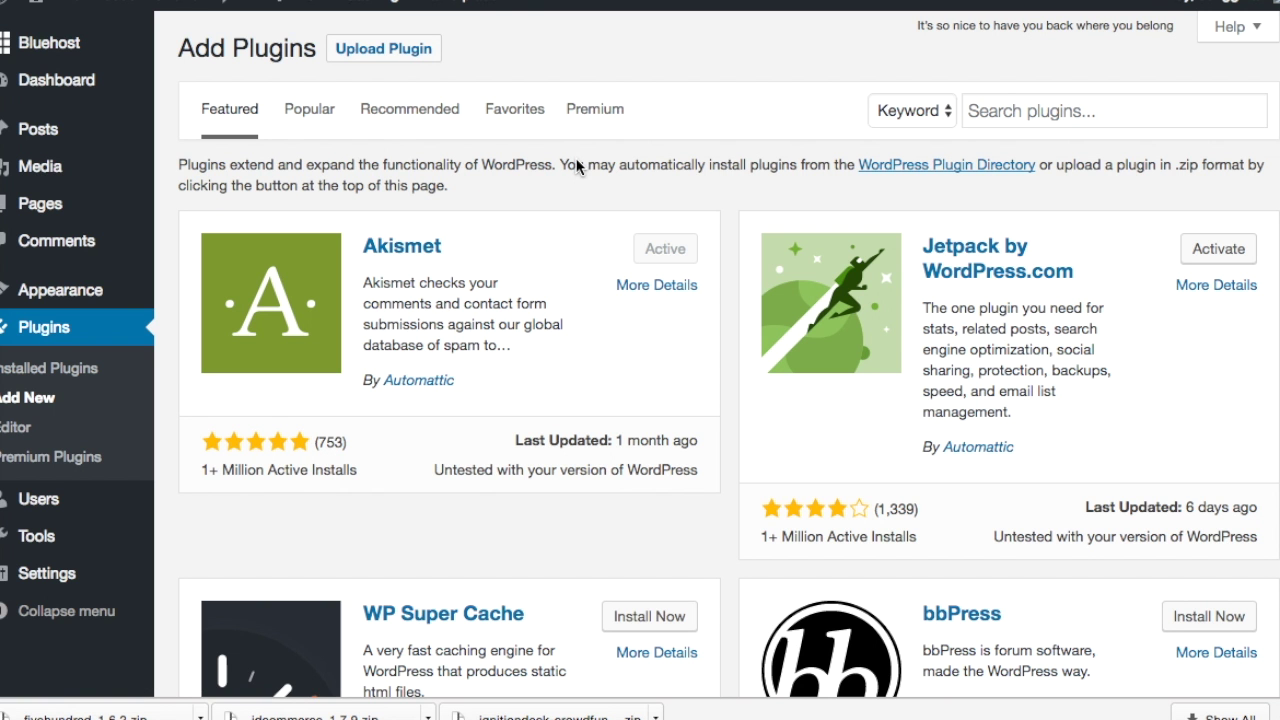
pyautogui.click(421, 50)
pyautogui.click(563, 245)
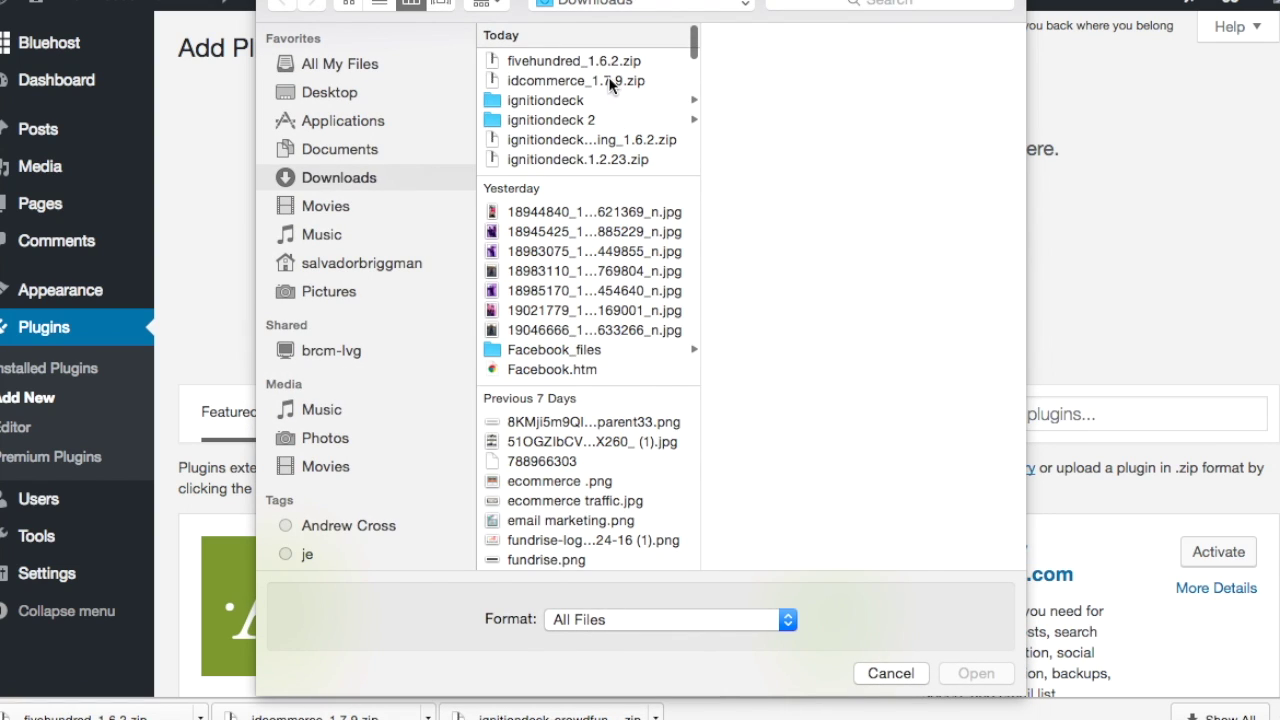
pyautogui.click(609, 82)
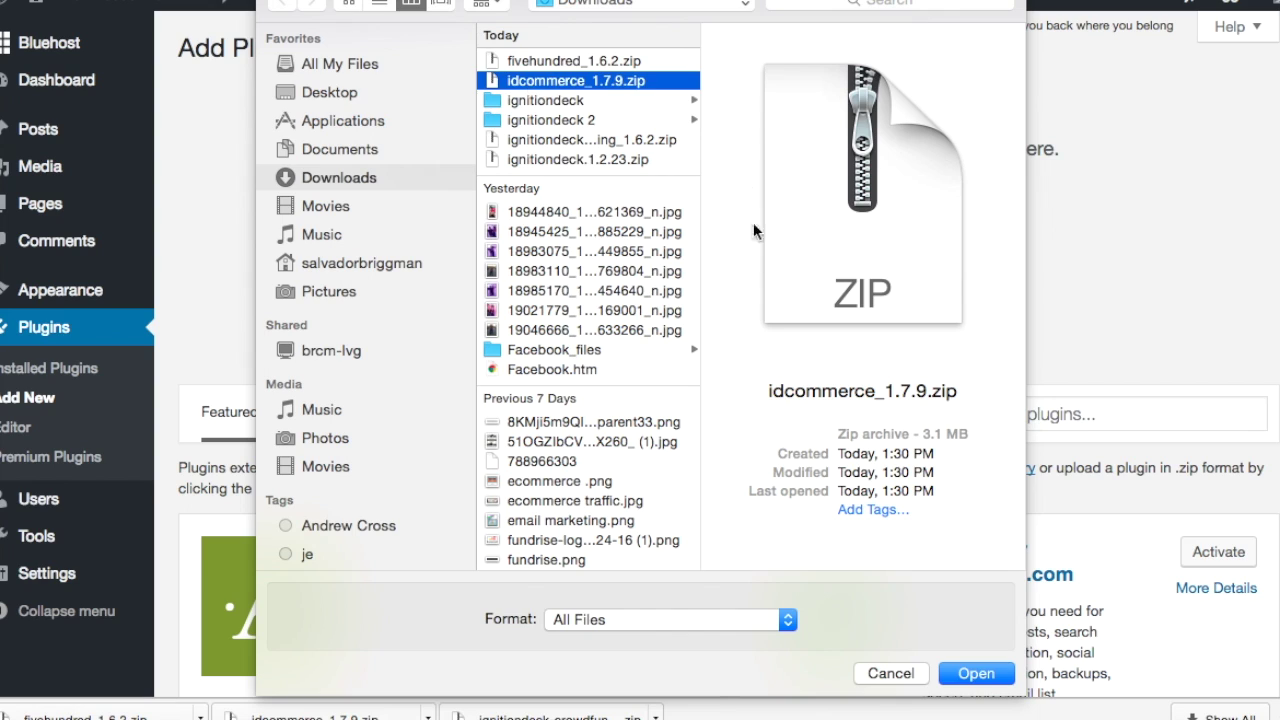
pyautogui.click(988, 671)
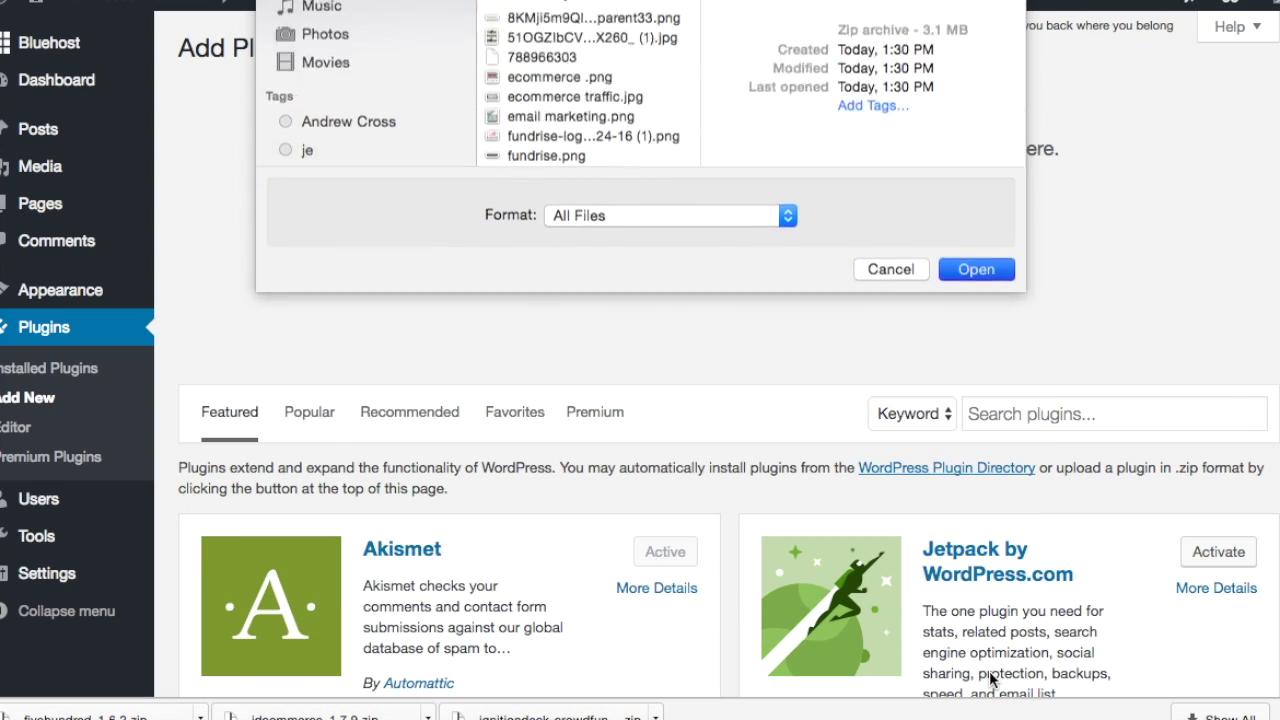
pyautogui.click(872, 258)
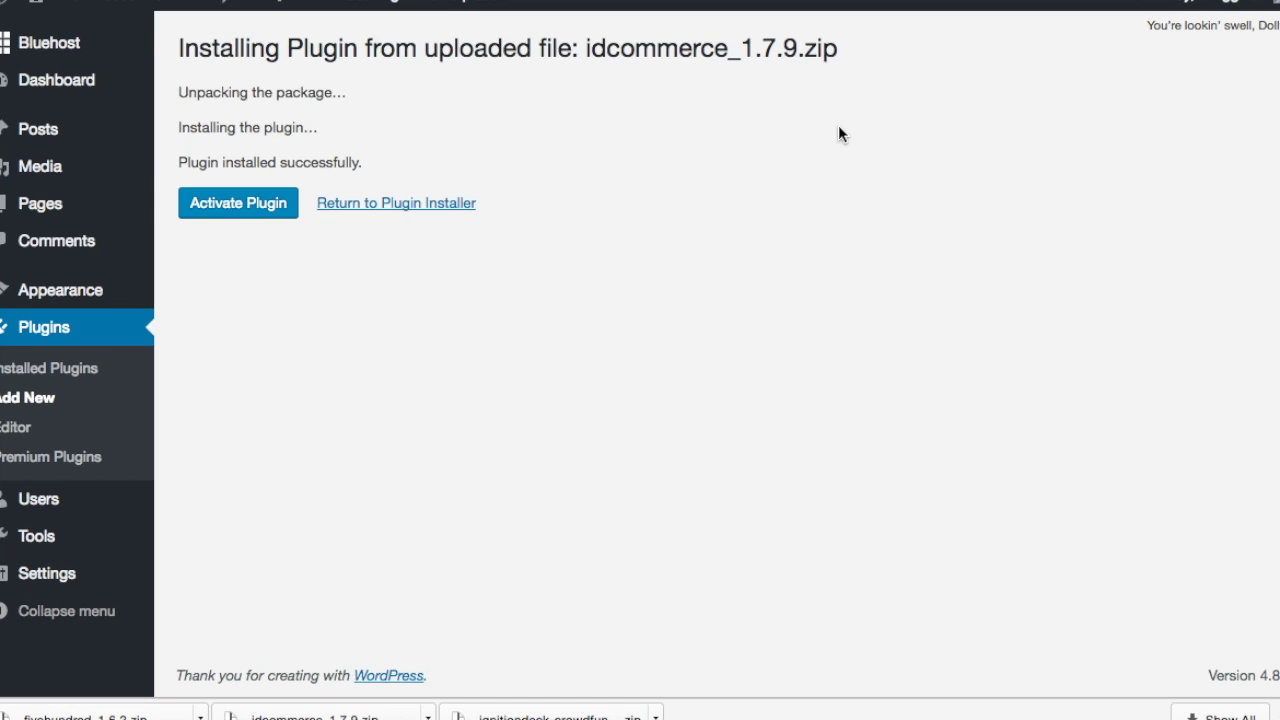
# Open the list of installed plugins and review its entries, including the IgnitionDeck Commerce and IgnitionDeck Crowdfunding plugins
pyautogui.click(415, 210)
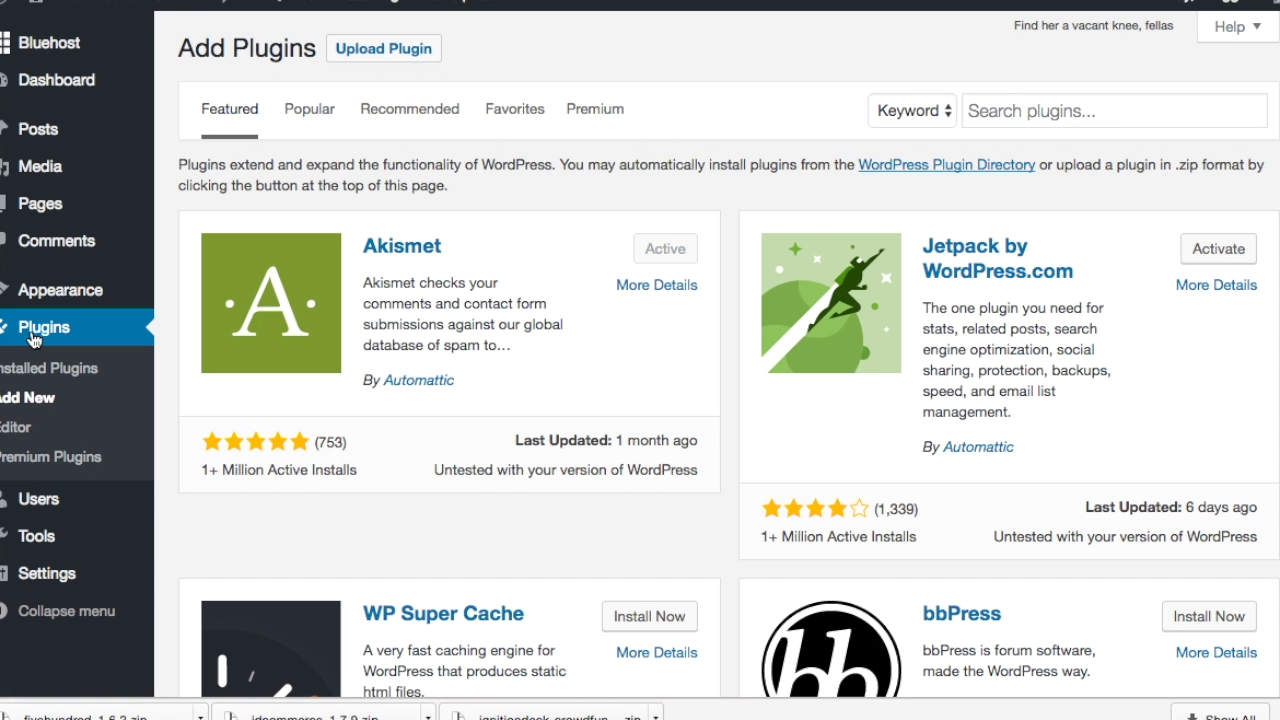
pyautogui.click(33, 338)
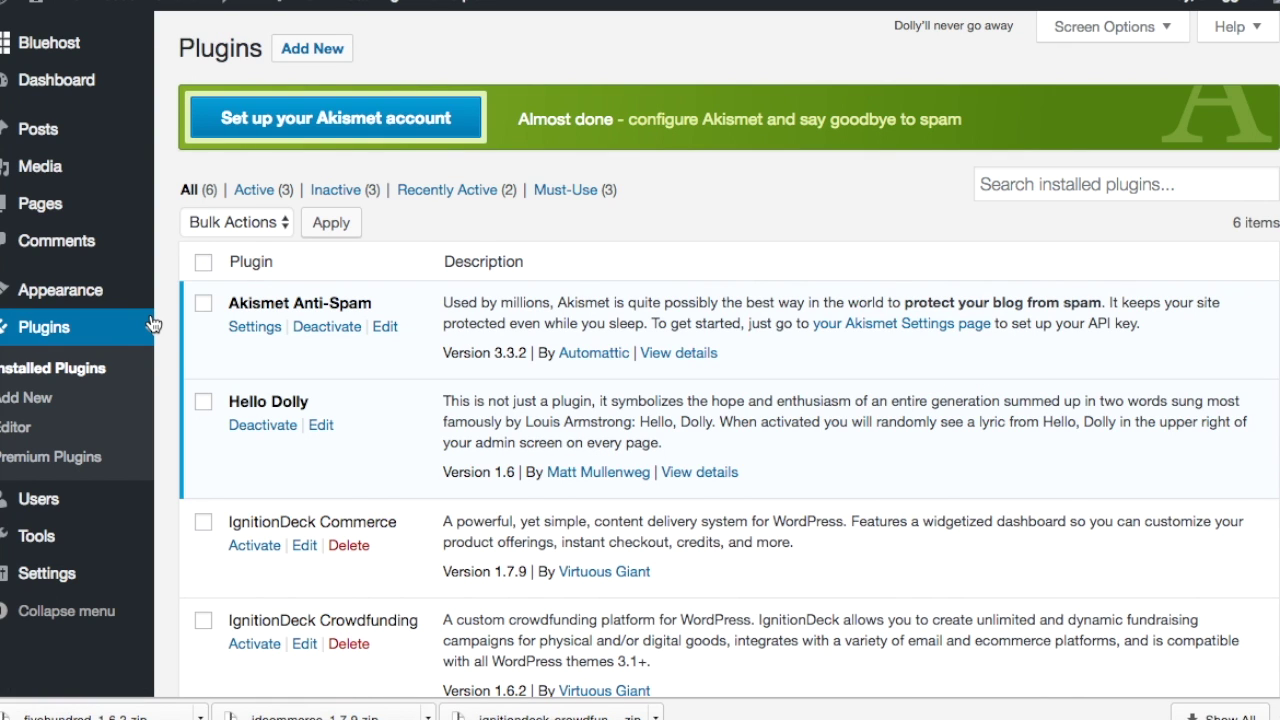
pyautogui.scroll(-3, 296, 194)
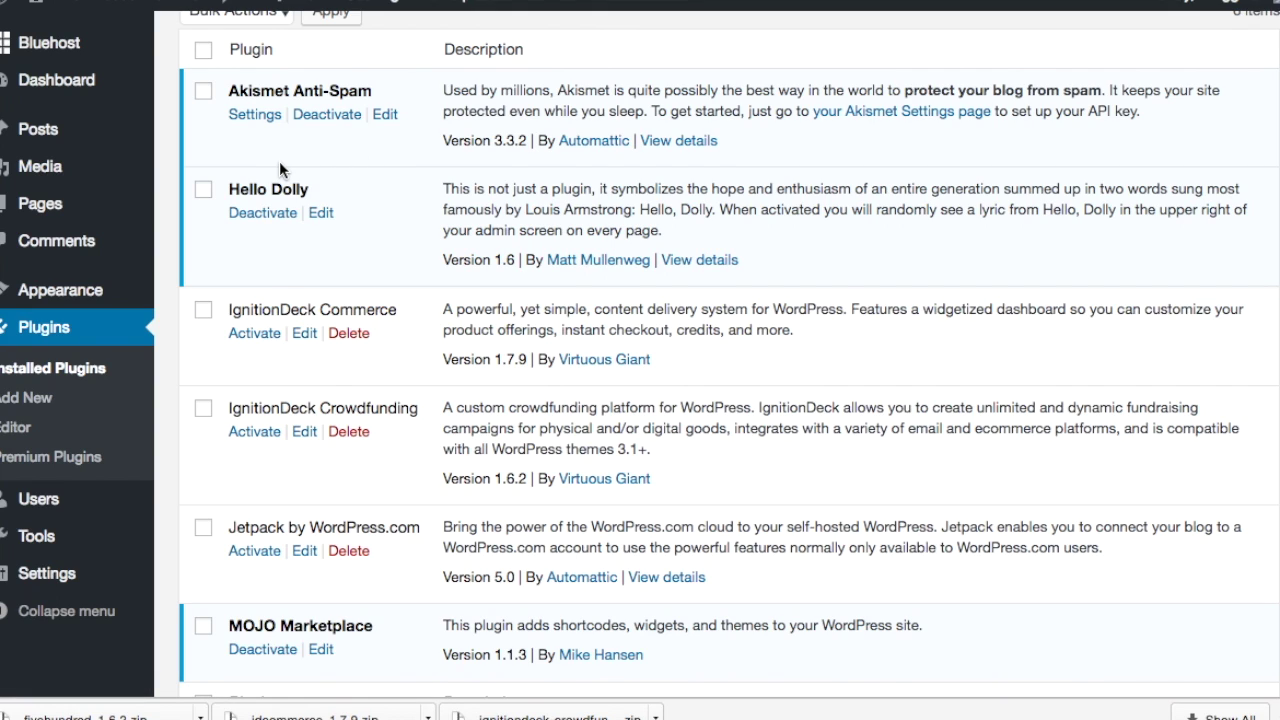
pyautogui.scroll(-2, 315, 131)
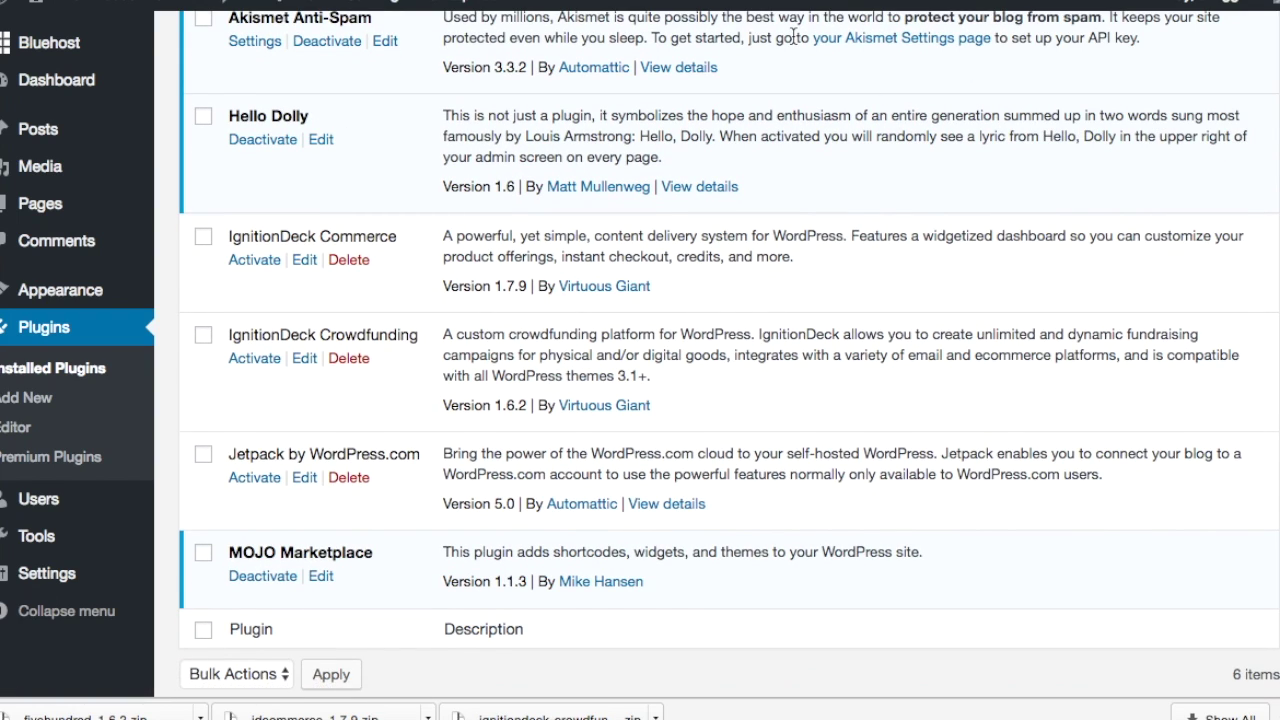
pyautogui.scroll(-1, 797, 38)
pyautogui.moveTo(1181, 3)
pyautogui.scroll(-2, 623, 171)
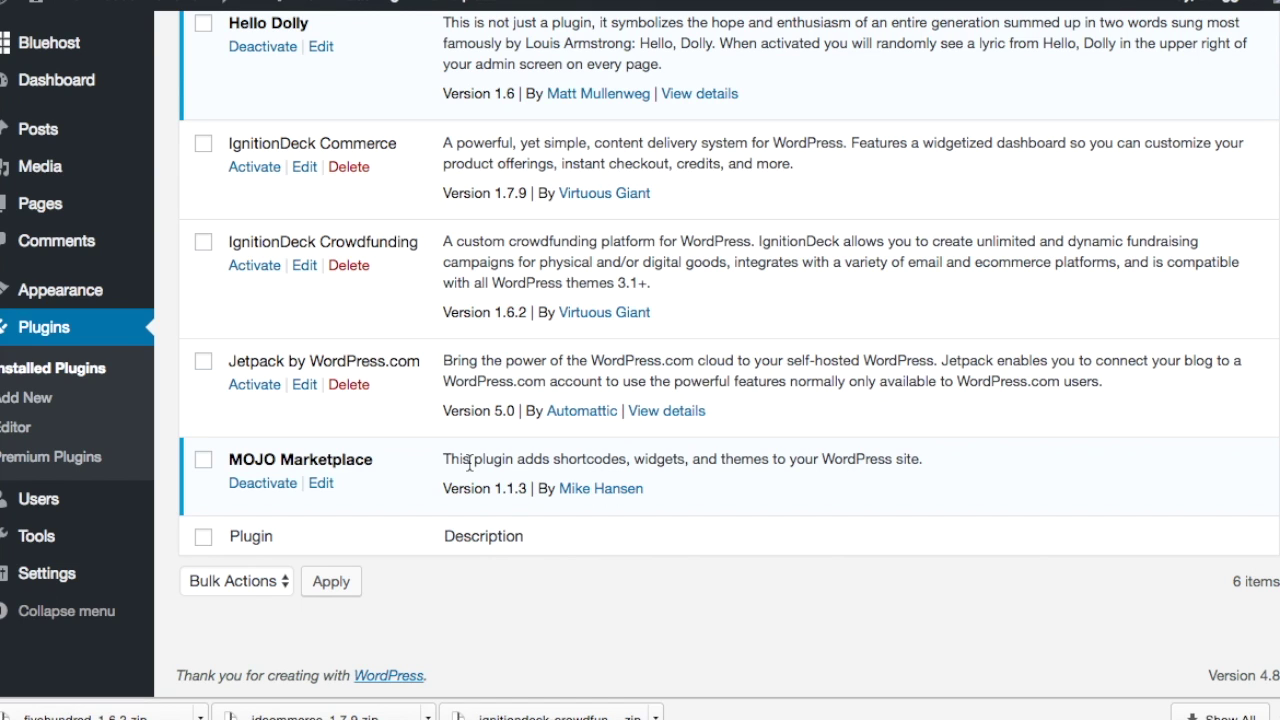
pyautogui.scroll(5, 469, 462)
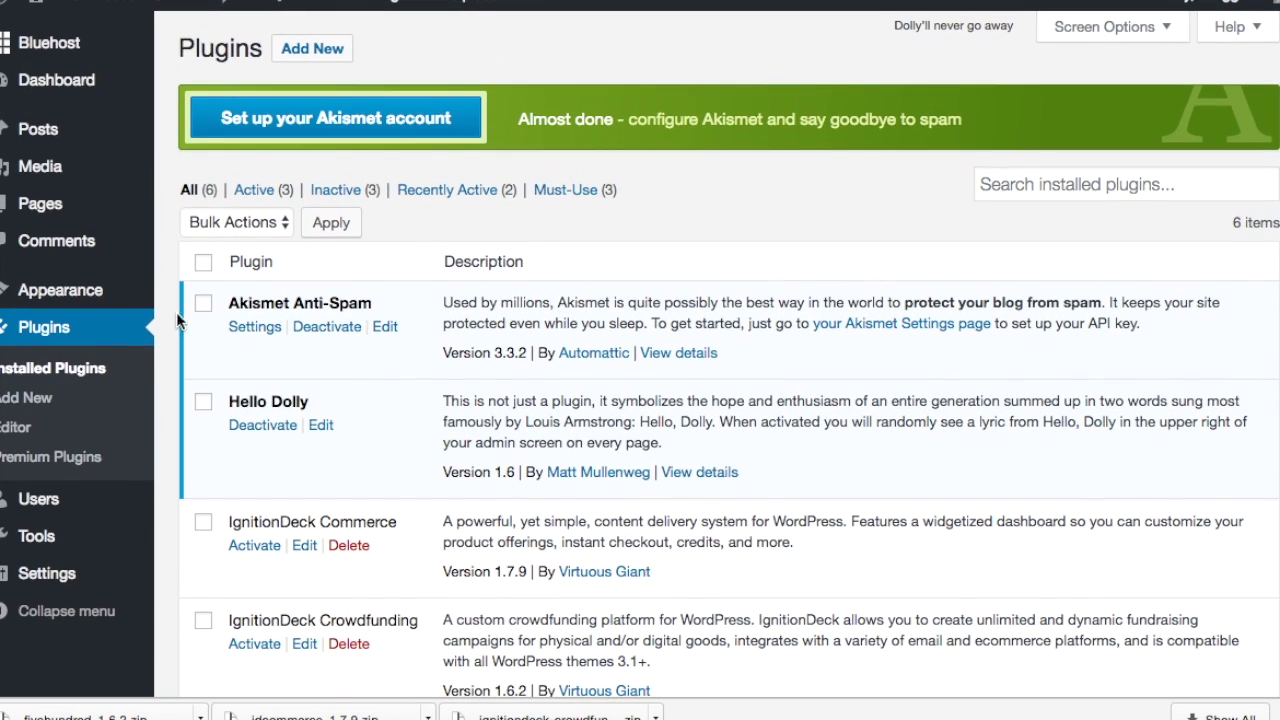
# Check the installed themes for 500 Framework, view the form for uploading a theme zip, and return to the themes overview
pyautogui.moveTo(122, 289)
pyautogui.click(200, 293)
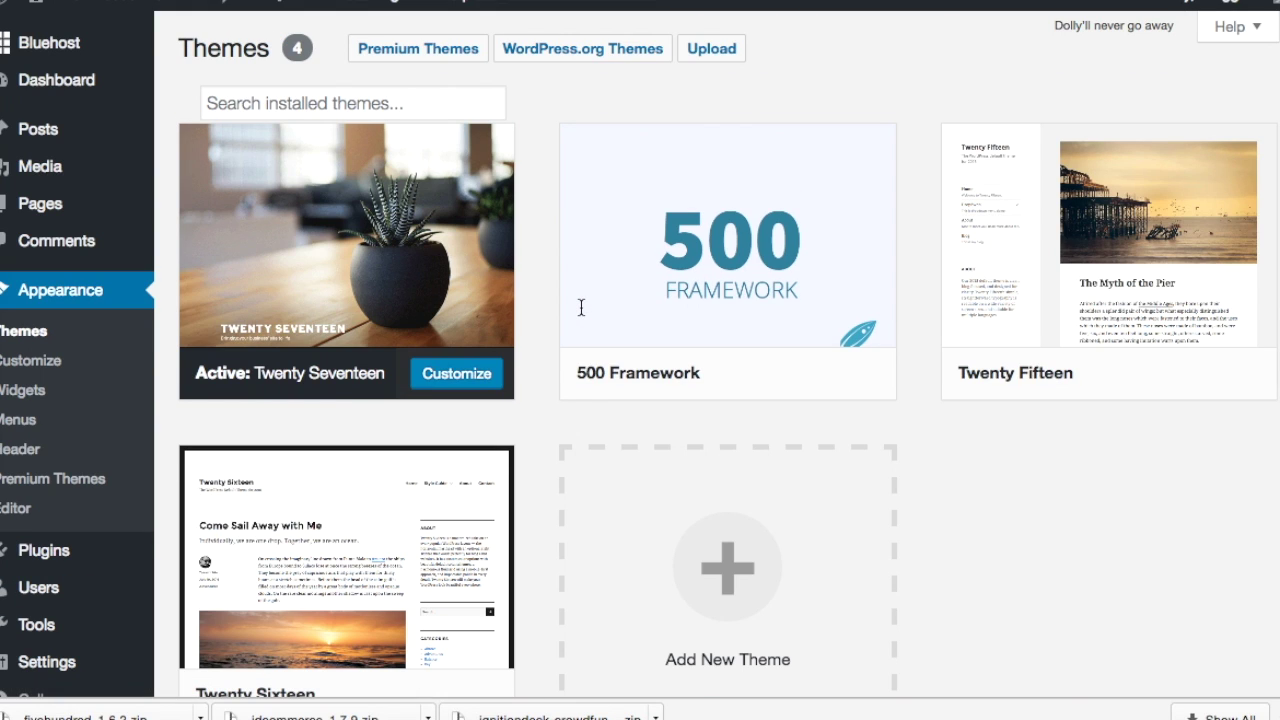
pyautogui.moveTo(758, 311)
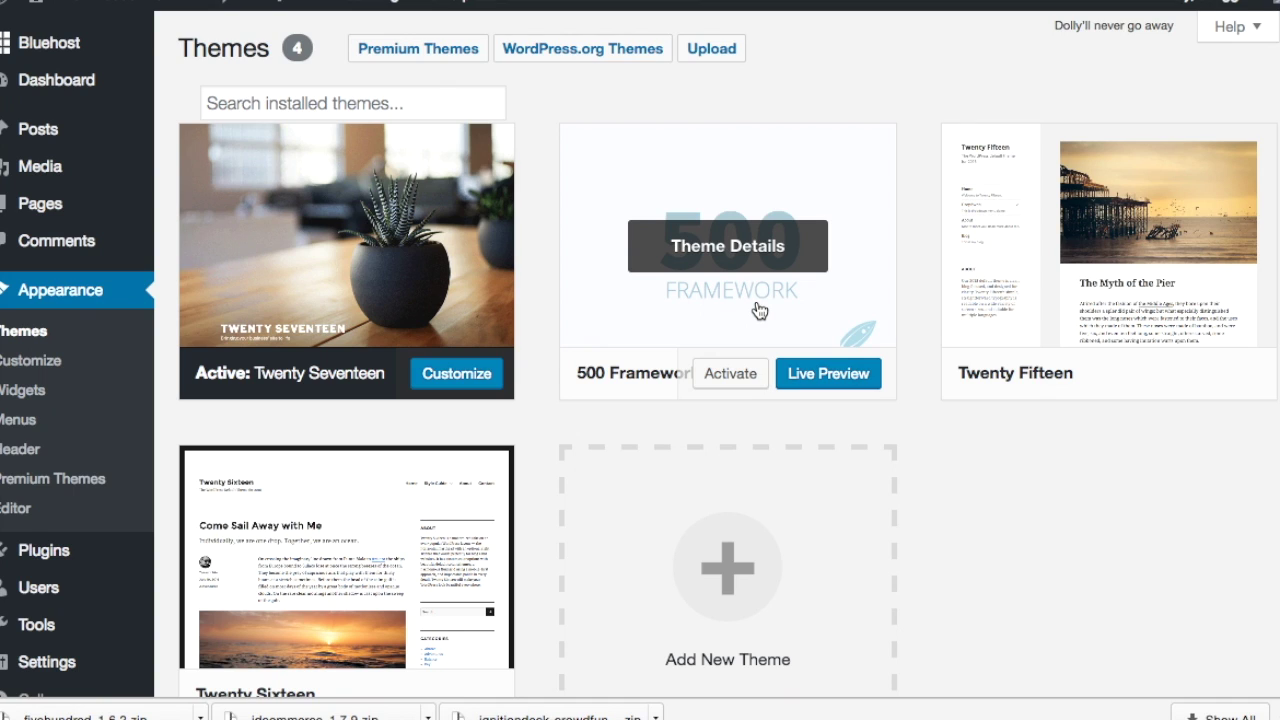
pyautogui.click(698, 55)
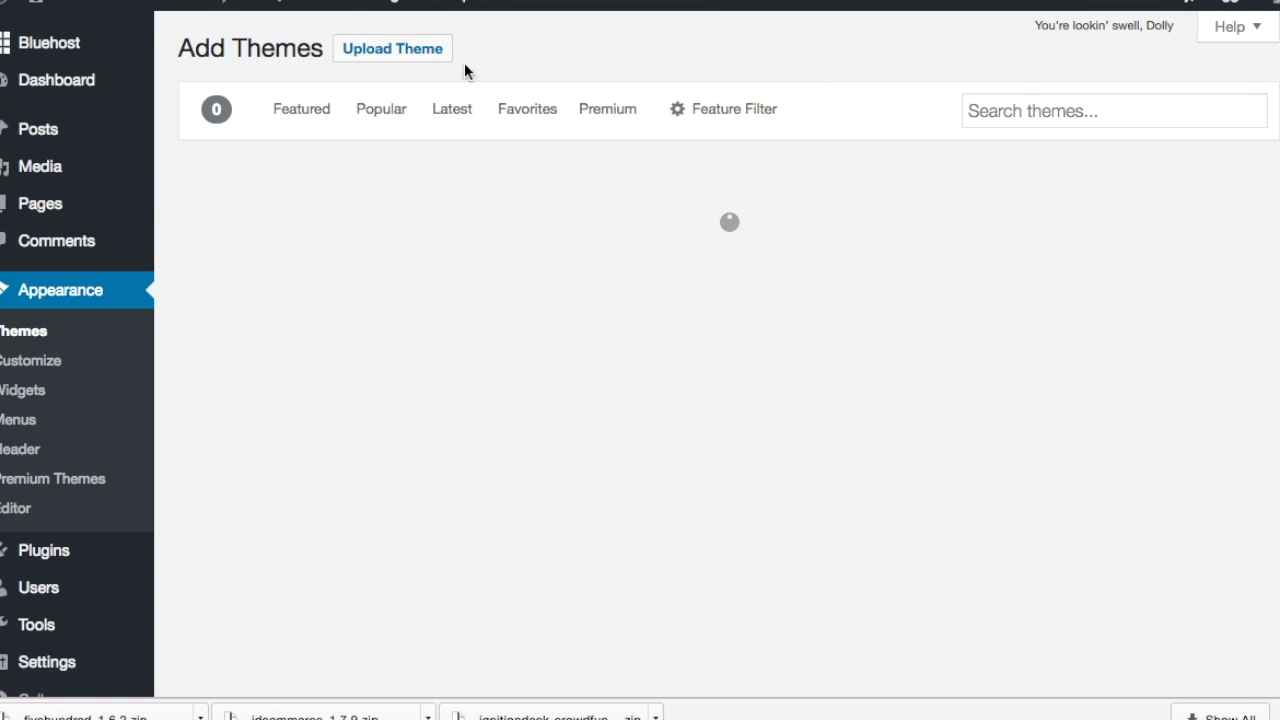
pyautogui.click(418, 58)
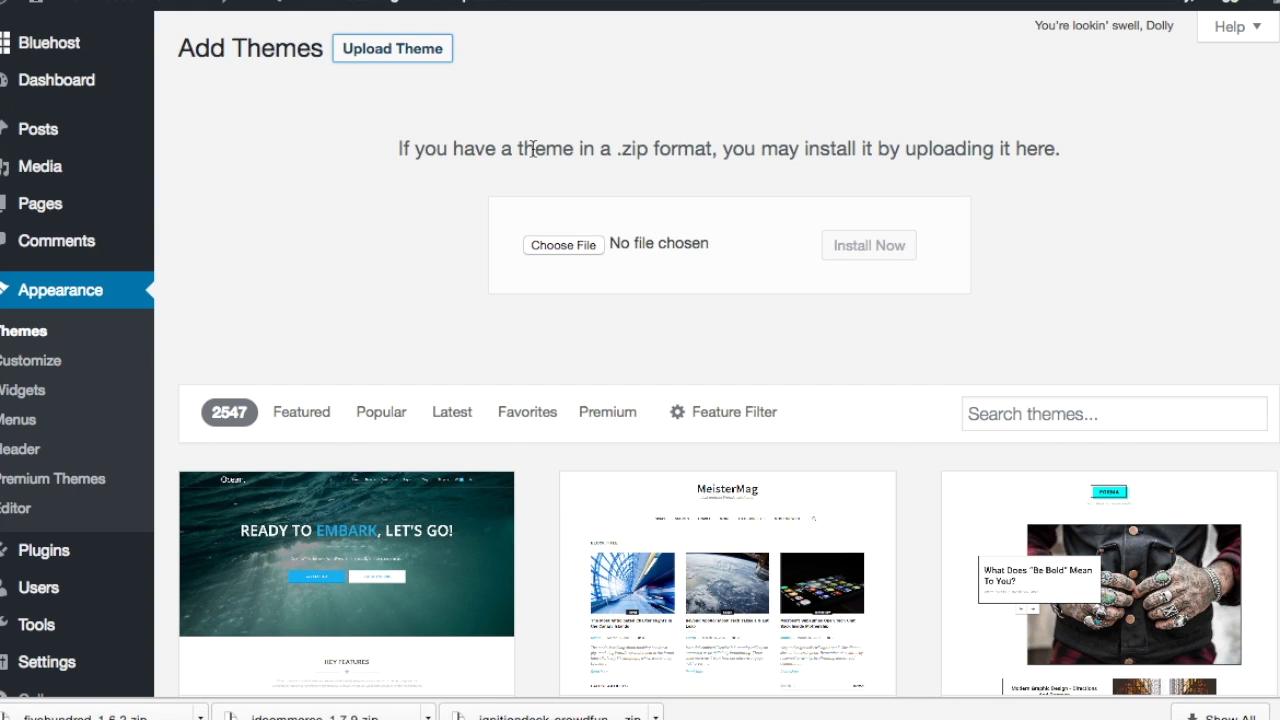
pyautogui.click(23, 340)
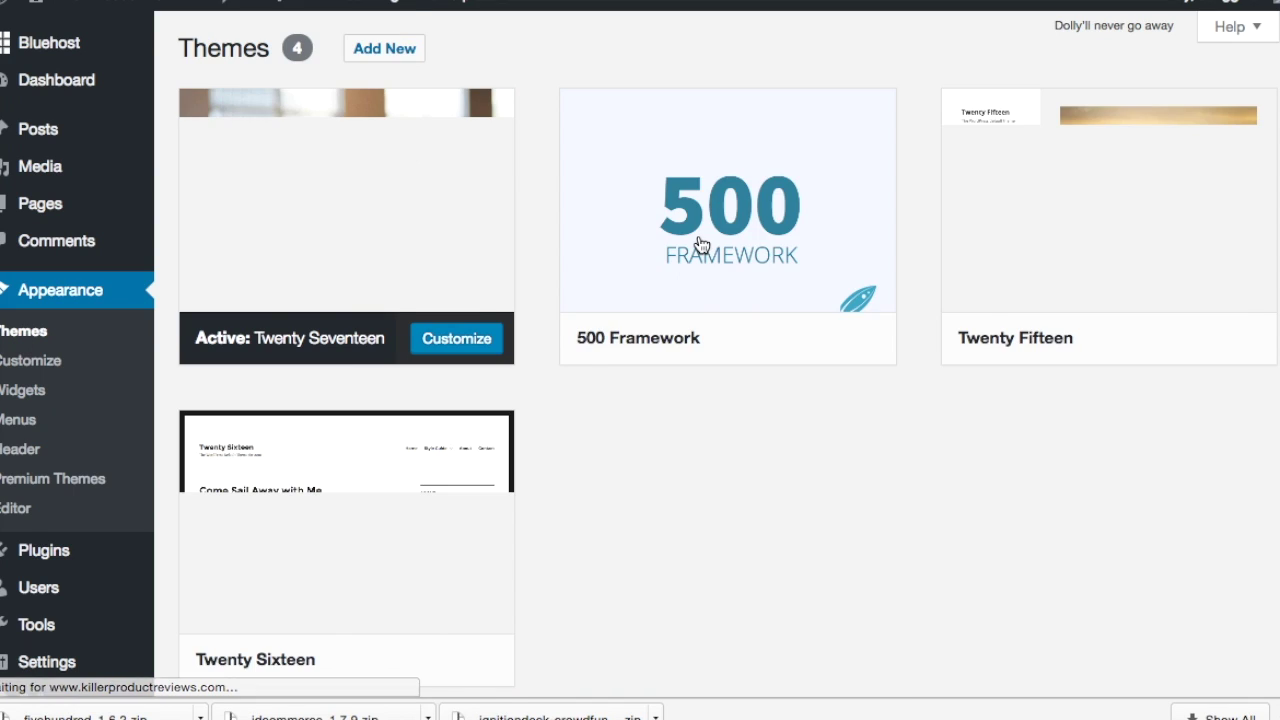
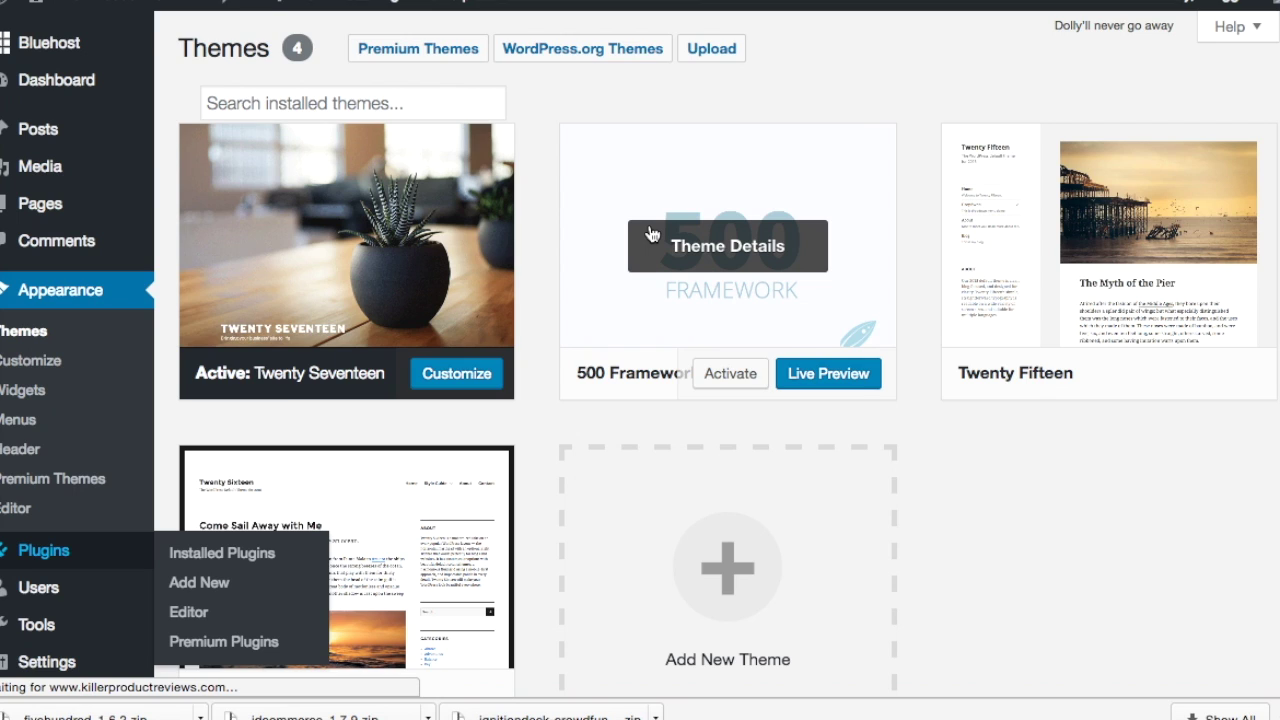
# Go back to the installed plugins and try to activate IgnitionDeck Commerce
pyautogui.scroll(-5, 652, 234)
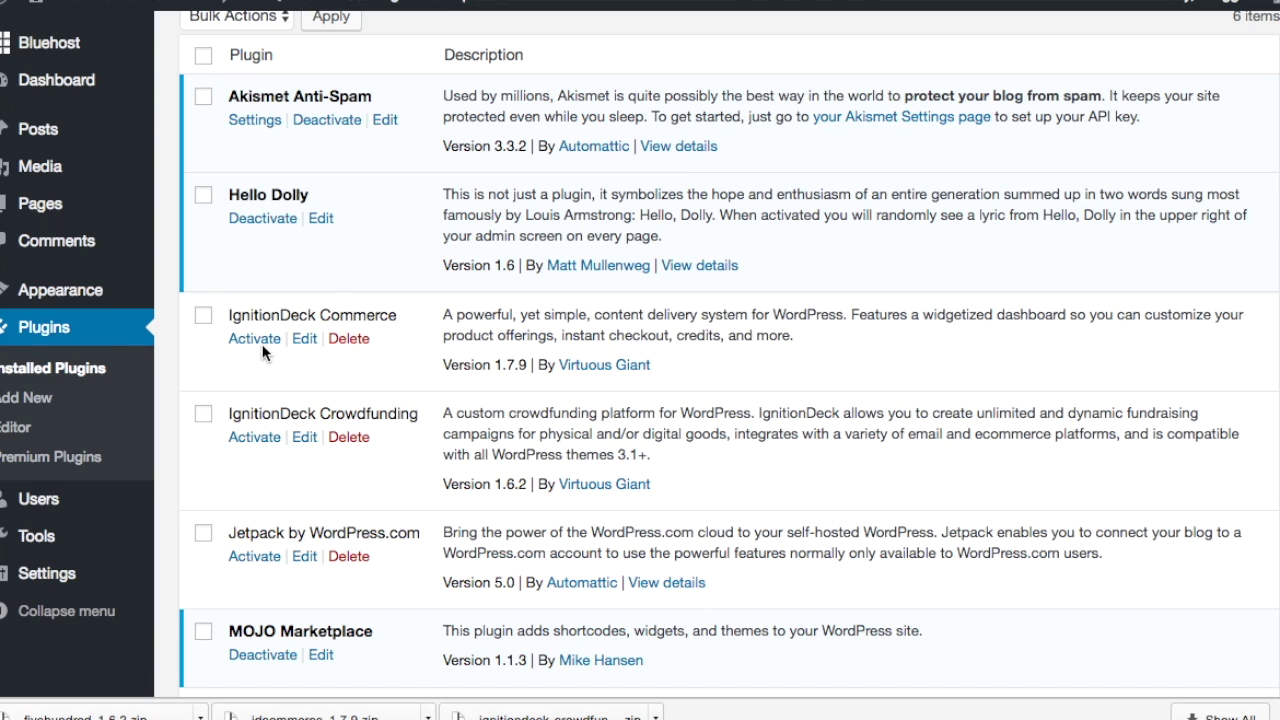
pyautogui.click(262, 340)
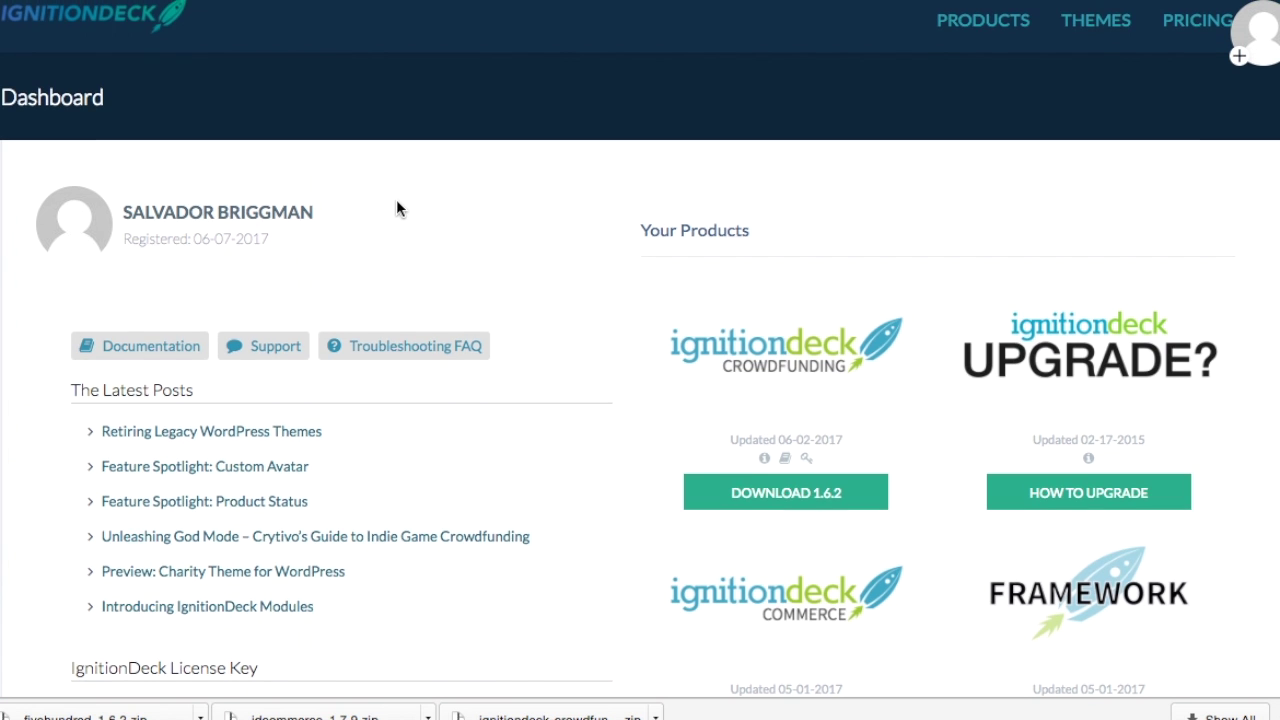
# Switch to the IgnitionDeck account dashboard and look through the available products, themes and extensions for the Framework download
pyautogui.scroll(-3, 788, 139)
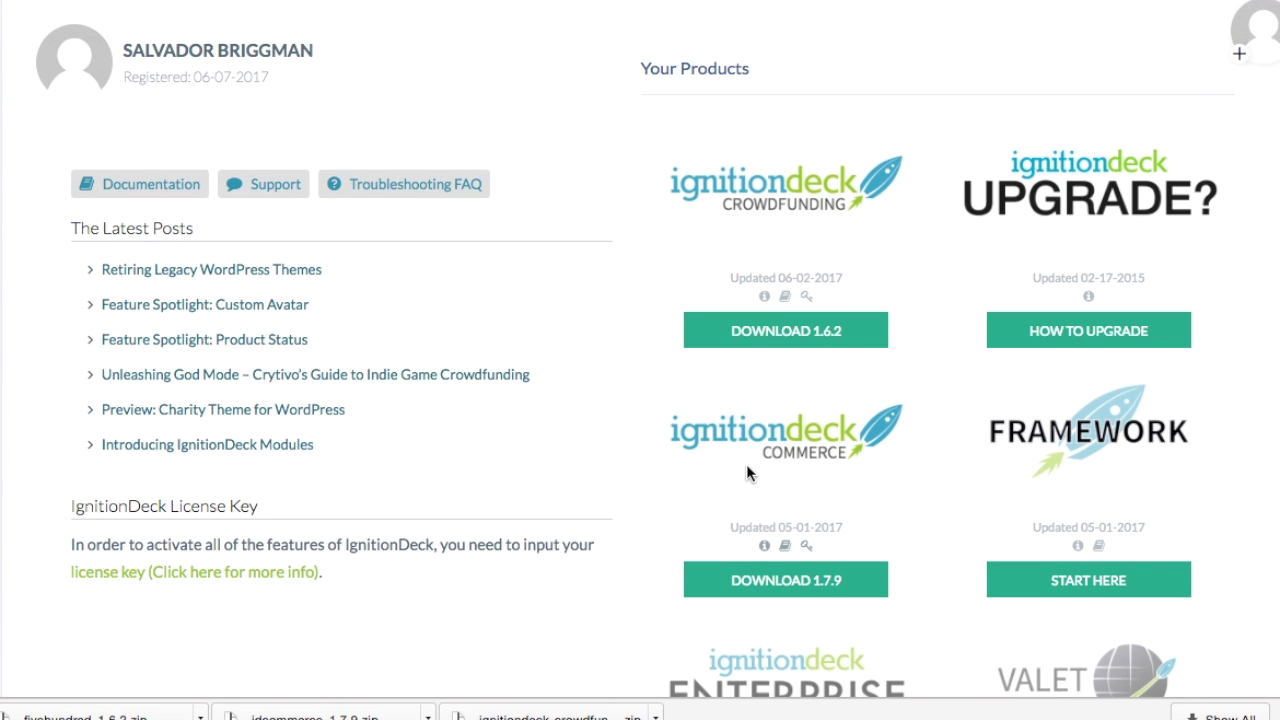
pyautogui.scroll(-15, 746, 464)
pyautogui.scroll(15, 250, 278)
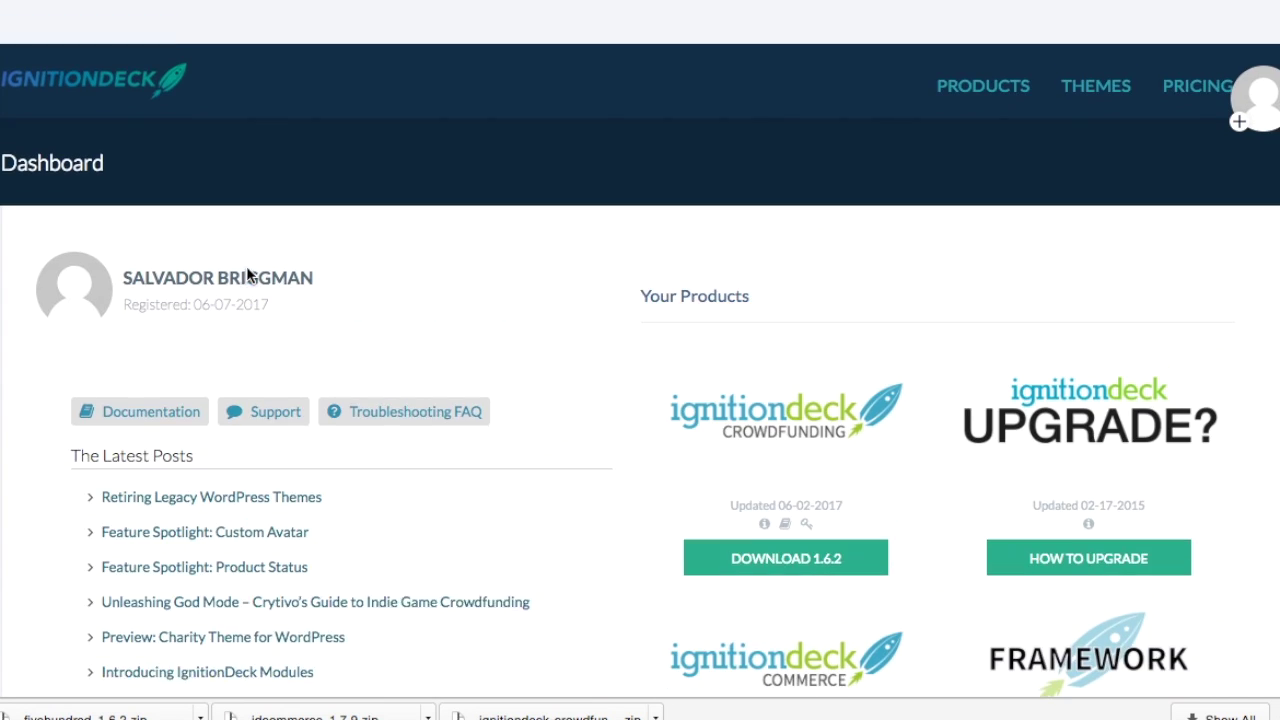
pyautogui.scroll(-8, 623, 449)
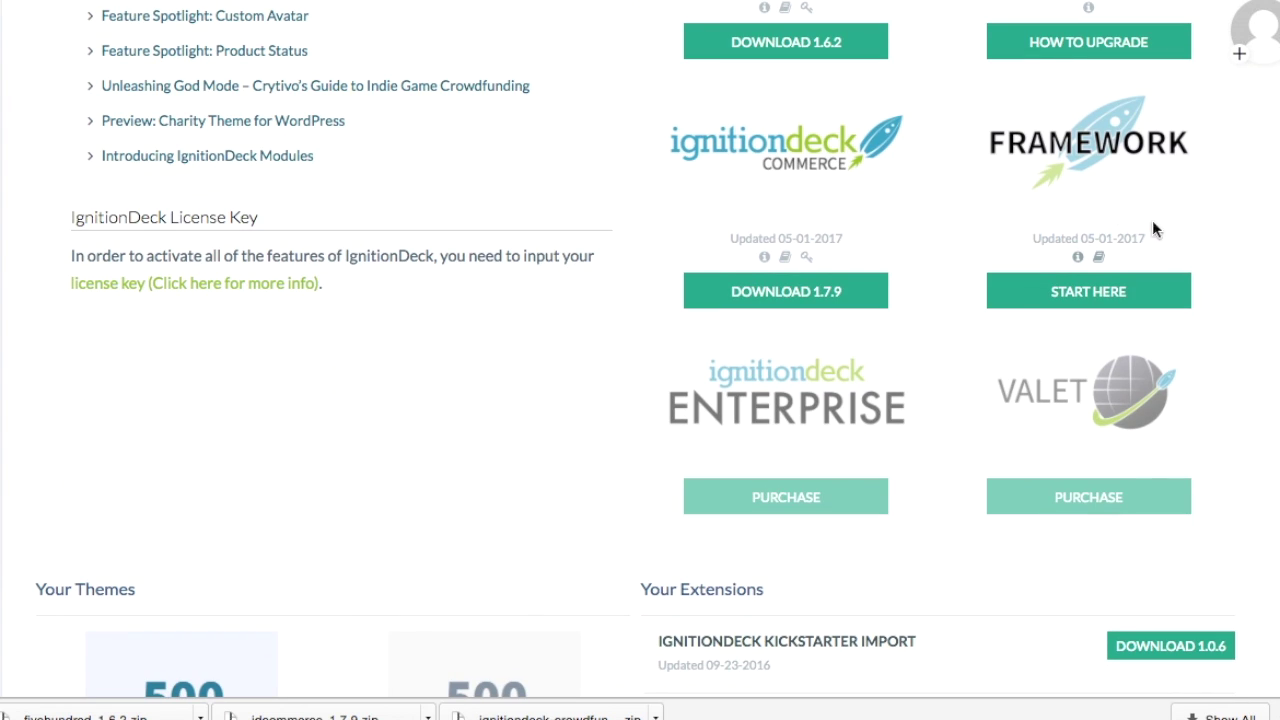
pyautogui.scroll(10, 513, 157)
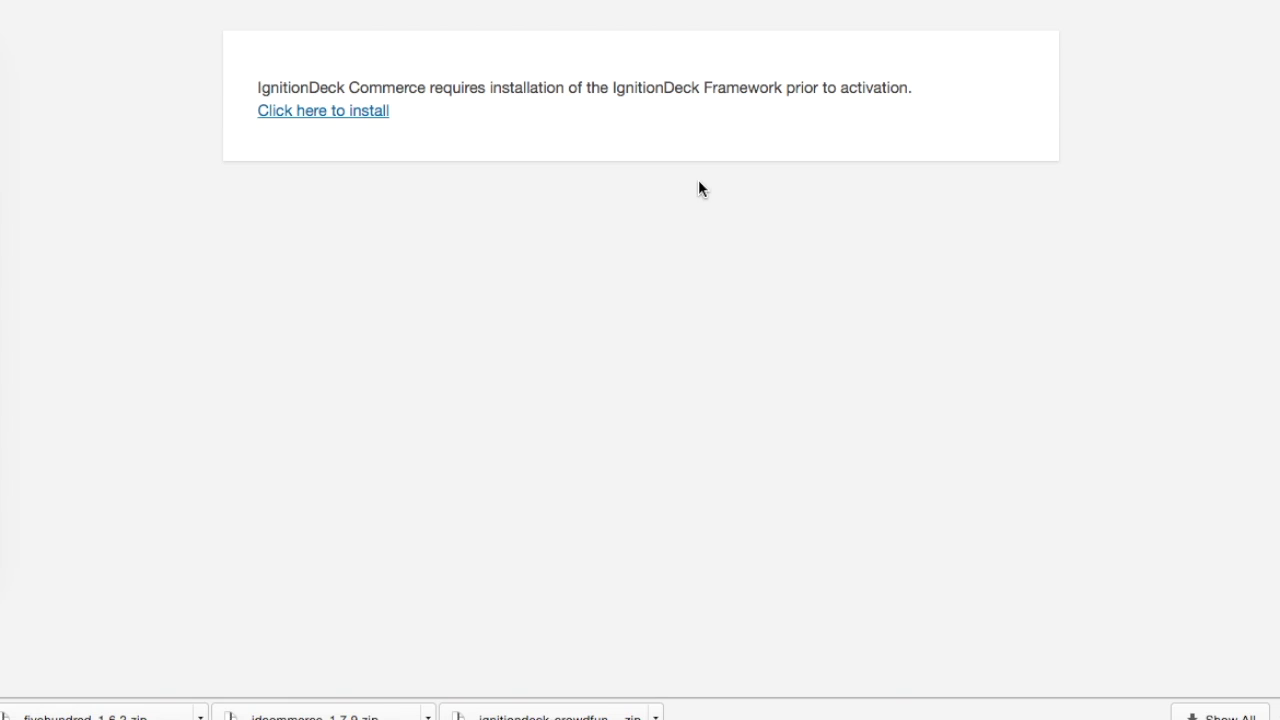
# From the IgnitionDeck Commerce requirement page in WordPress, install and activate the IgnitionDeck Crowdfunding & Commerce plugin
pyautogui.click(341, 117)
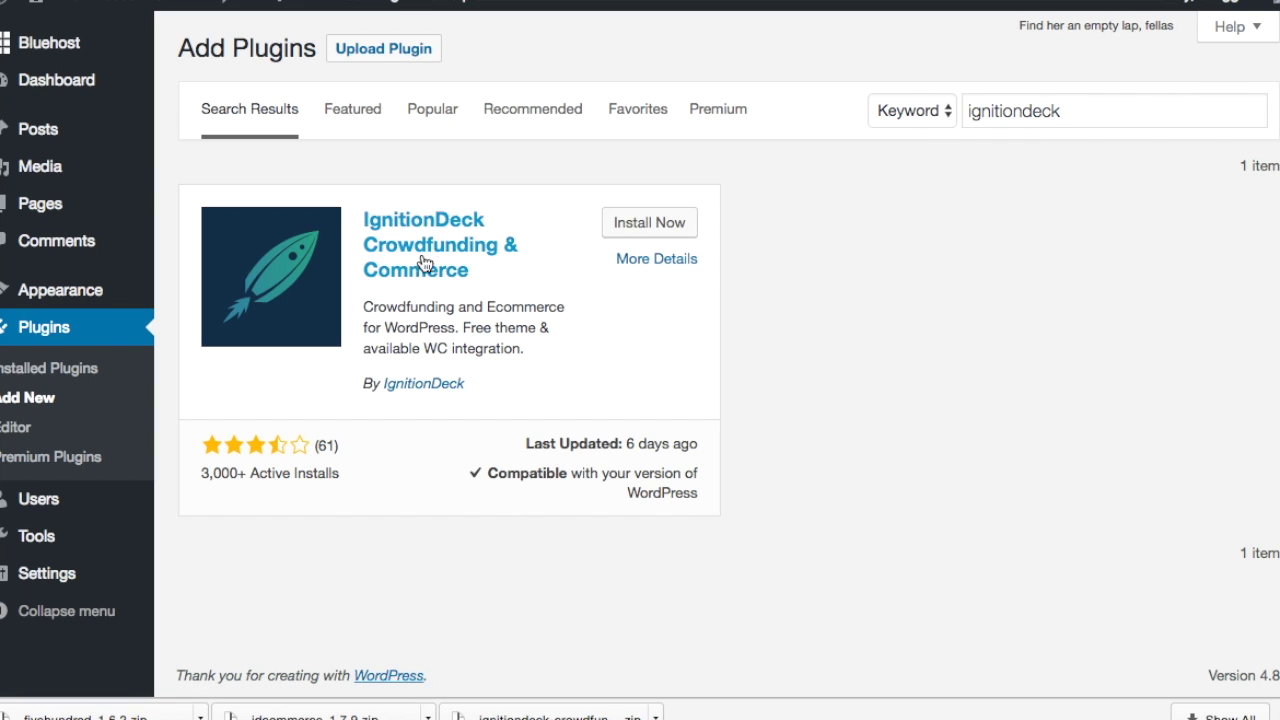
pyautogui.click(637, 236)
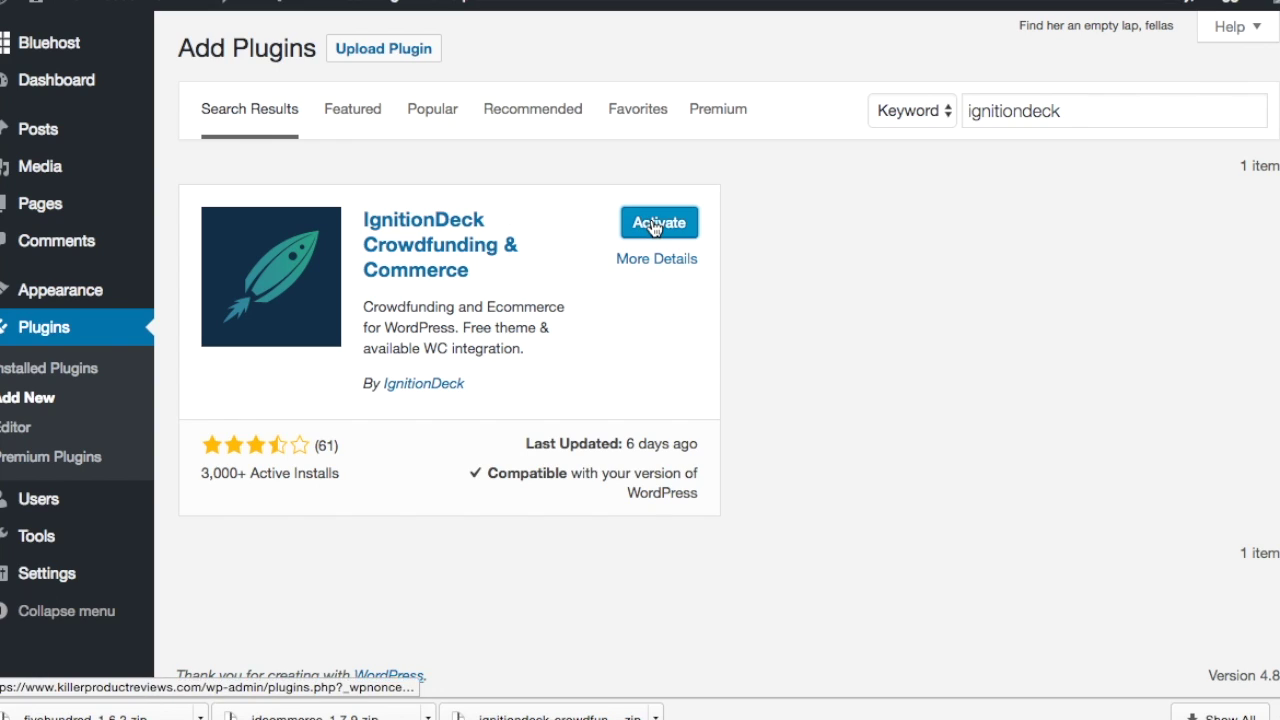
pyautogui.click(655, 224)
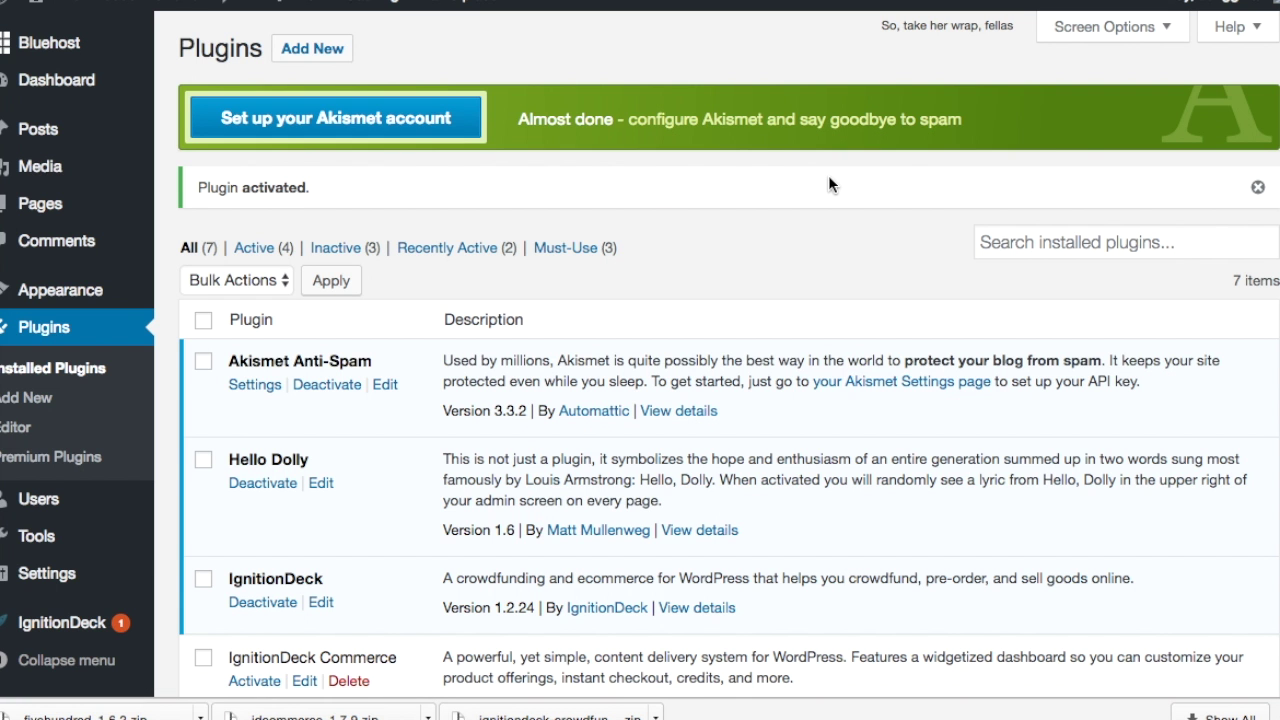
# Activate the IgnitionDeck Commerce plugin in the installed plugins list and check its entry
pyautogui.scroll(-3, 829, 183)
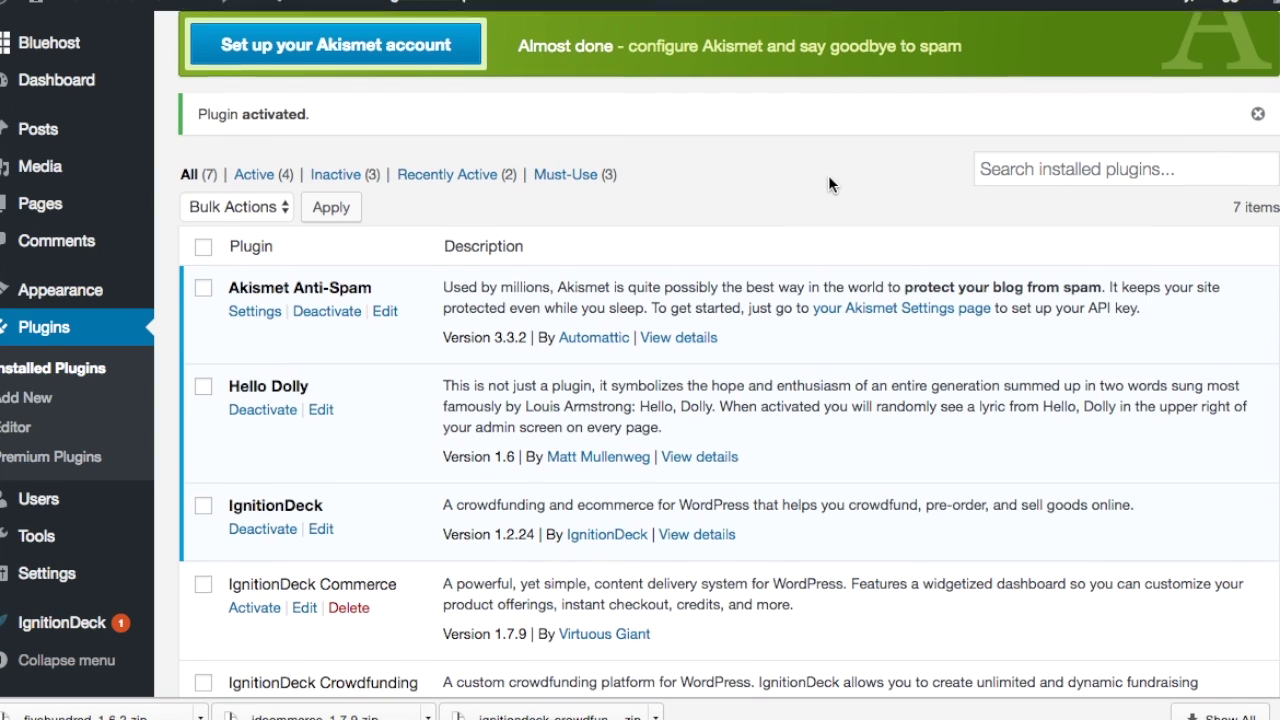
pyautogui.scroll(-2, 828, 183)
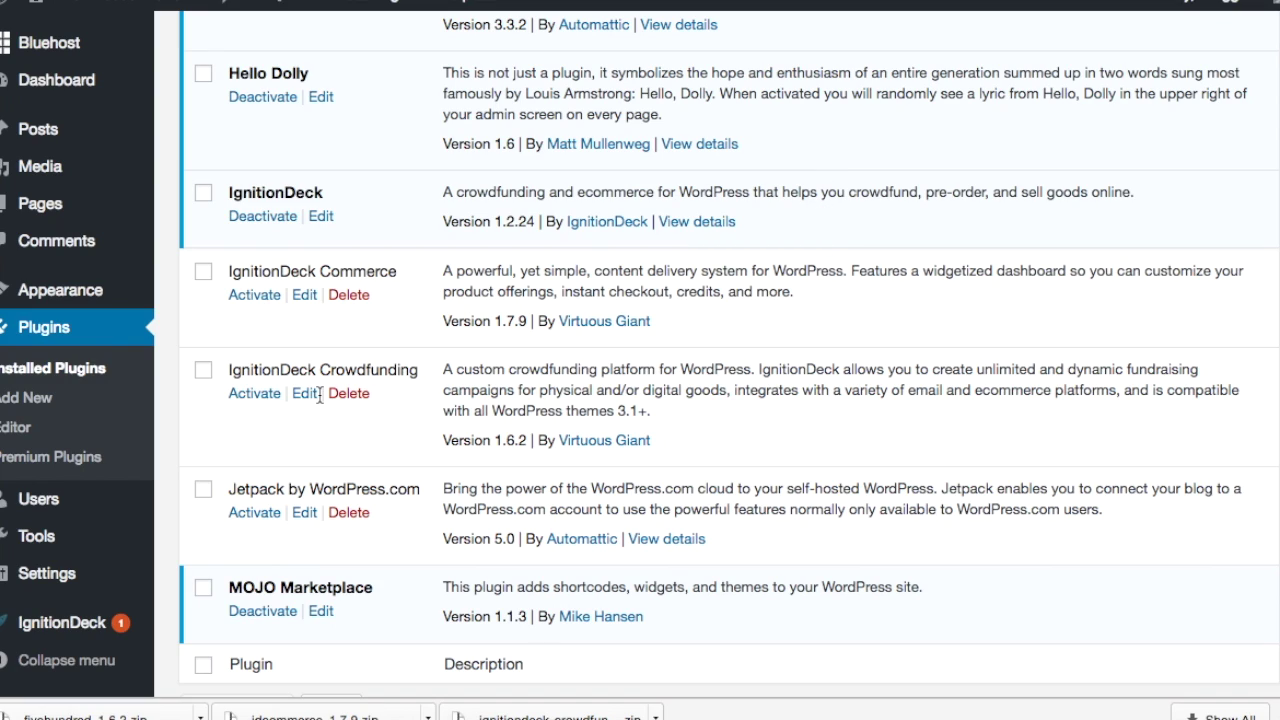
pyautogui.click(255, 294)
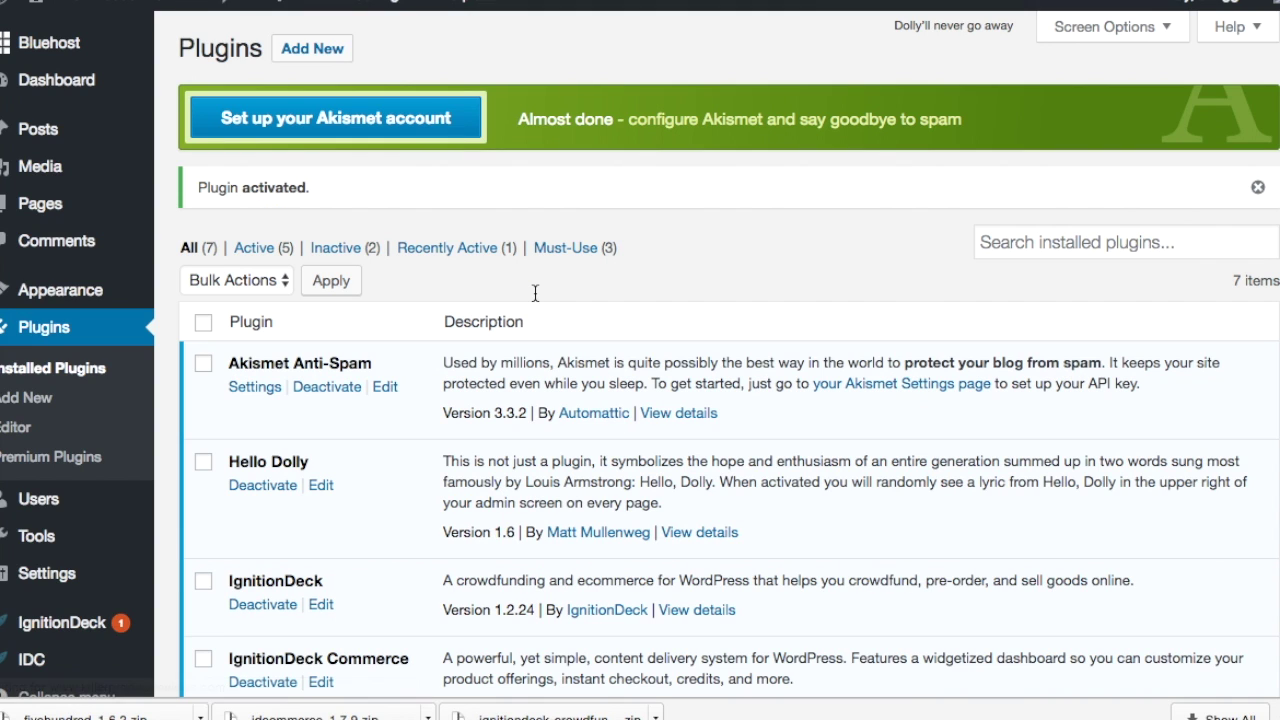
pyautogui.scroll(-5, 535, 293)
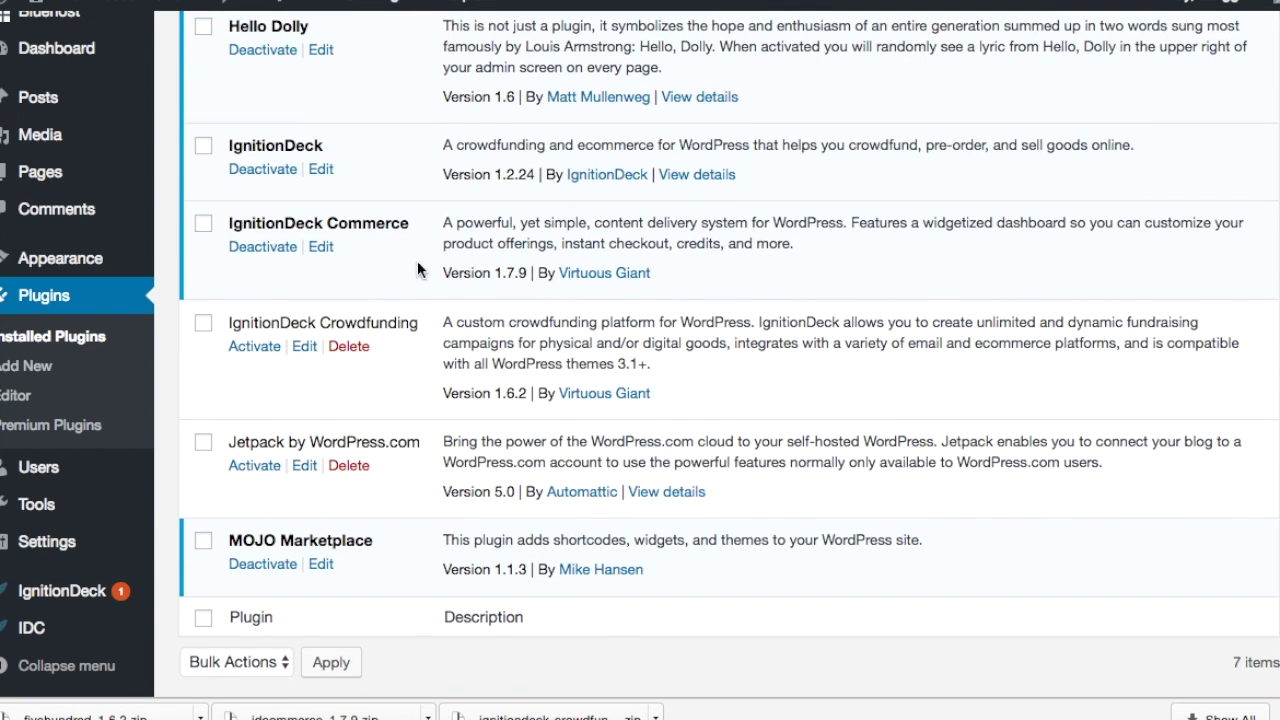
# Activate the IgnitionDeck Crowdfunding plugin and check the plugin list and the IgnitionDeck admin entries
pyautogui.click(255, 347)
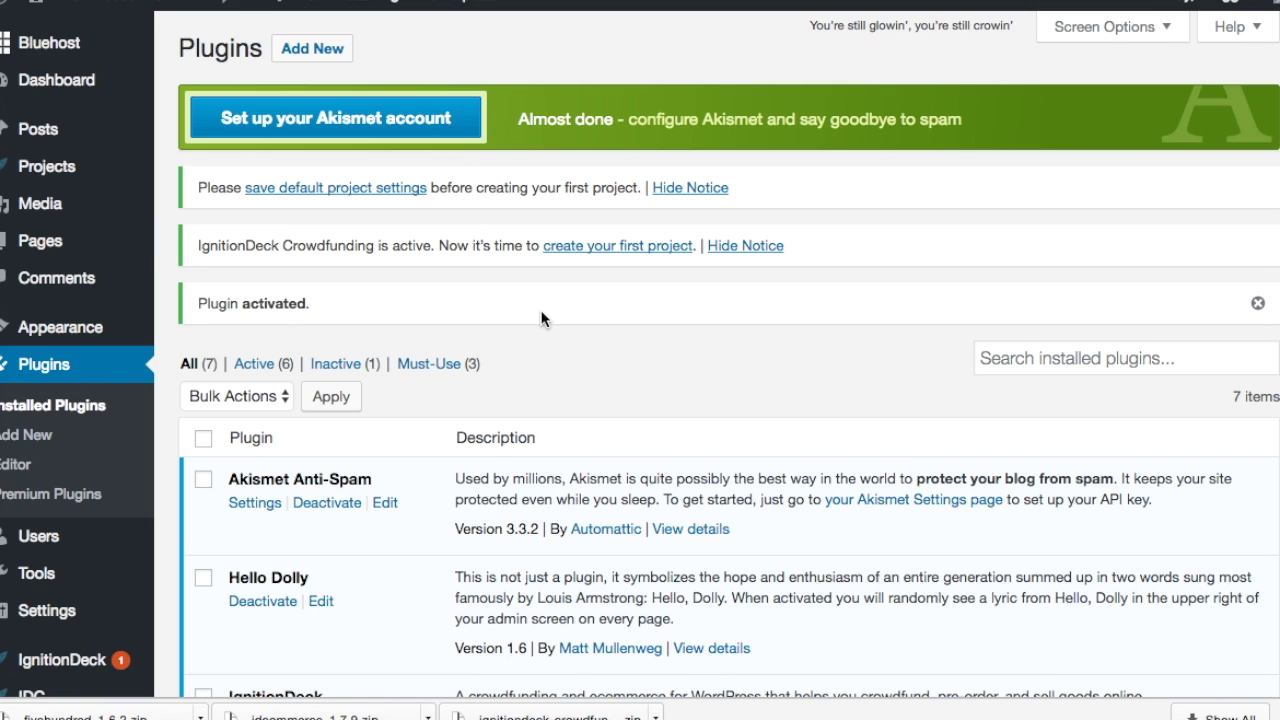
pyautogui.scroll(-6, 541, 318)
pyautogui.moveTo(113, 592)
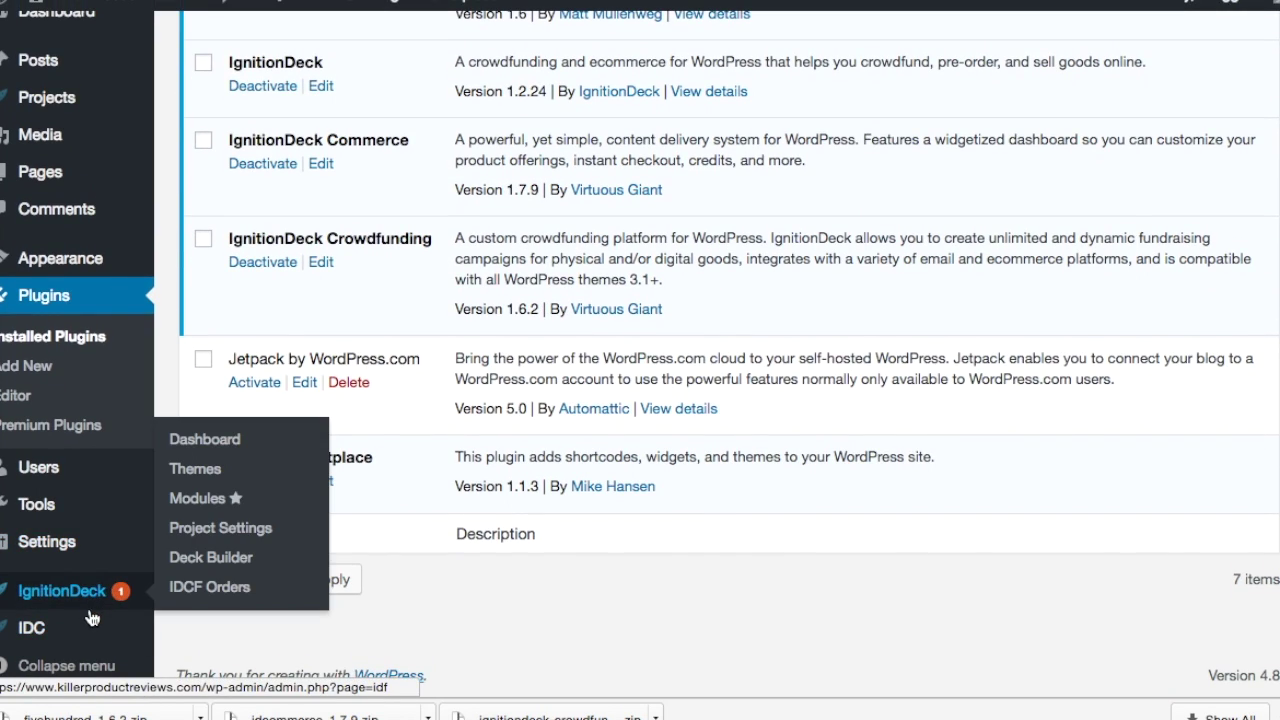
pyautogui.moveTo(81, 631)
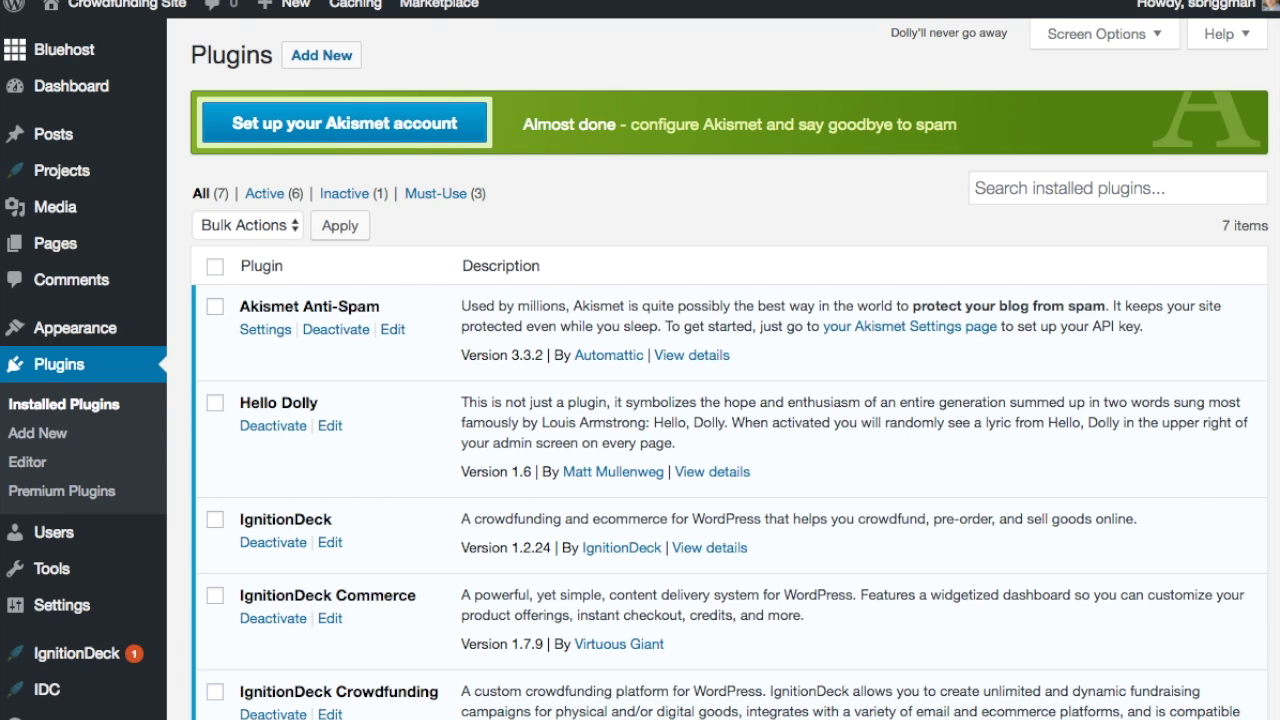
# Look over the IgnitionDeck dashboard's license, commerce integration and support sections, including the full list of modules
pyautogui.click(111, 662)
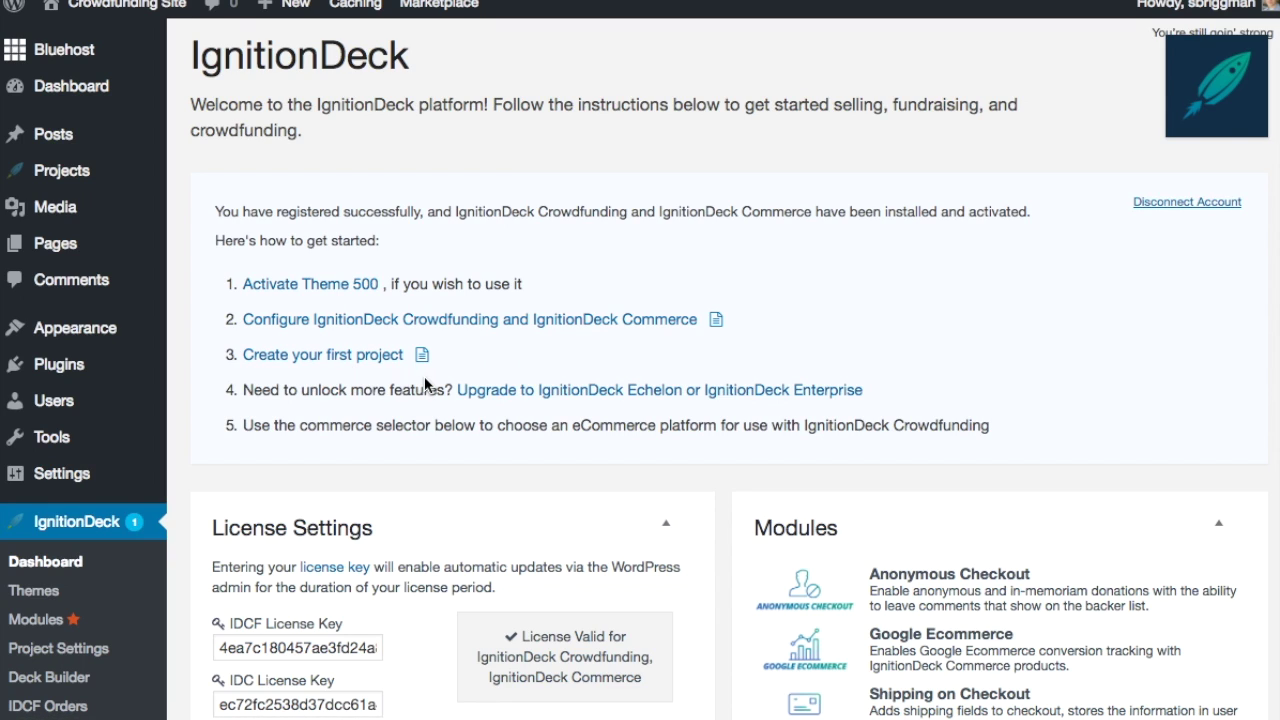
pyautogui.scroll(-5, 424, 376)
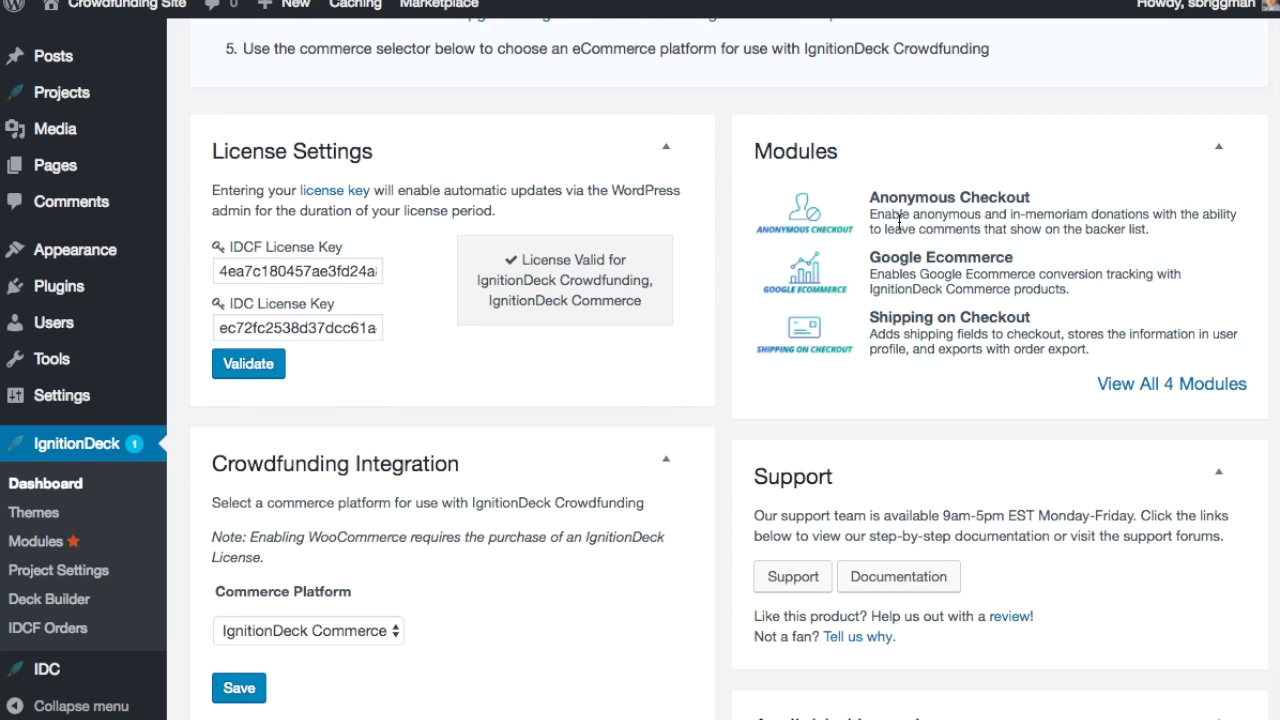
pyautogui.click(1177, 391)
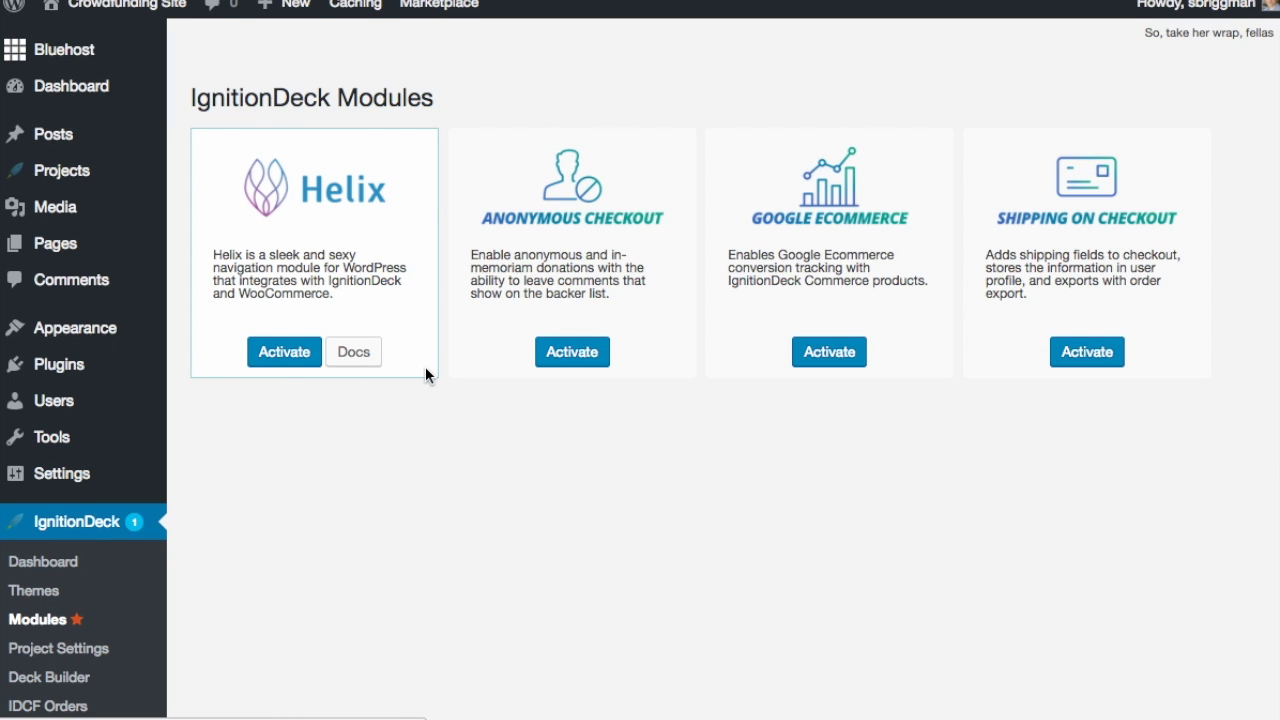
pyautogui.scroll(-6, 720, 338)
pyautogui.scroll(-3, 719, 336)
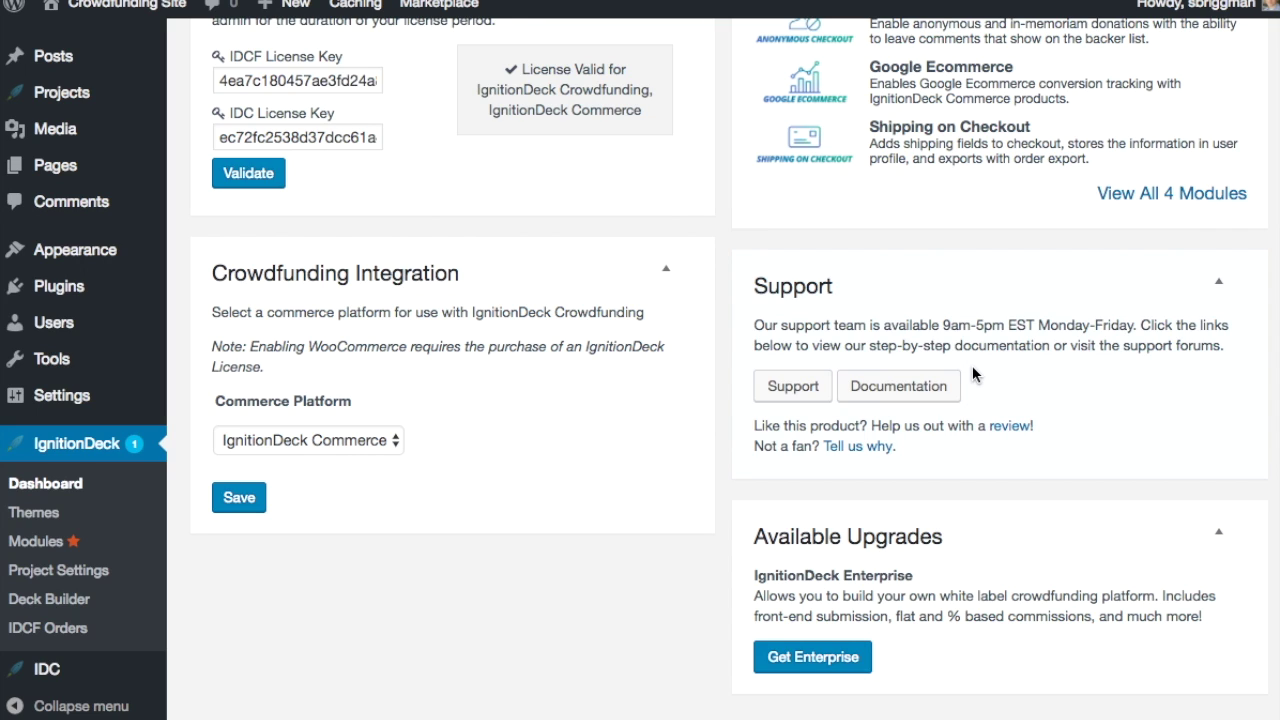
pyautogui.scroll(-1, 443, 507)
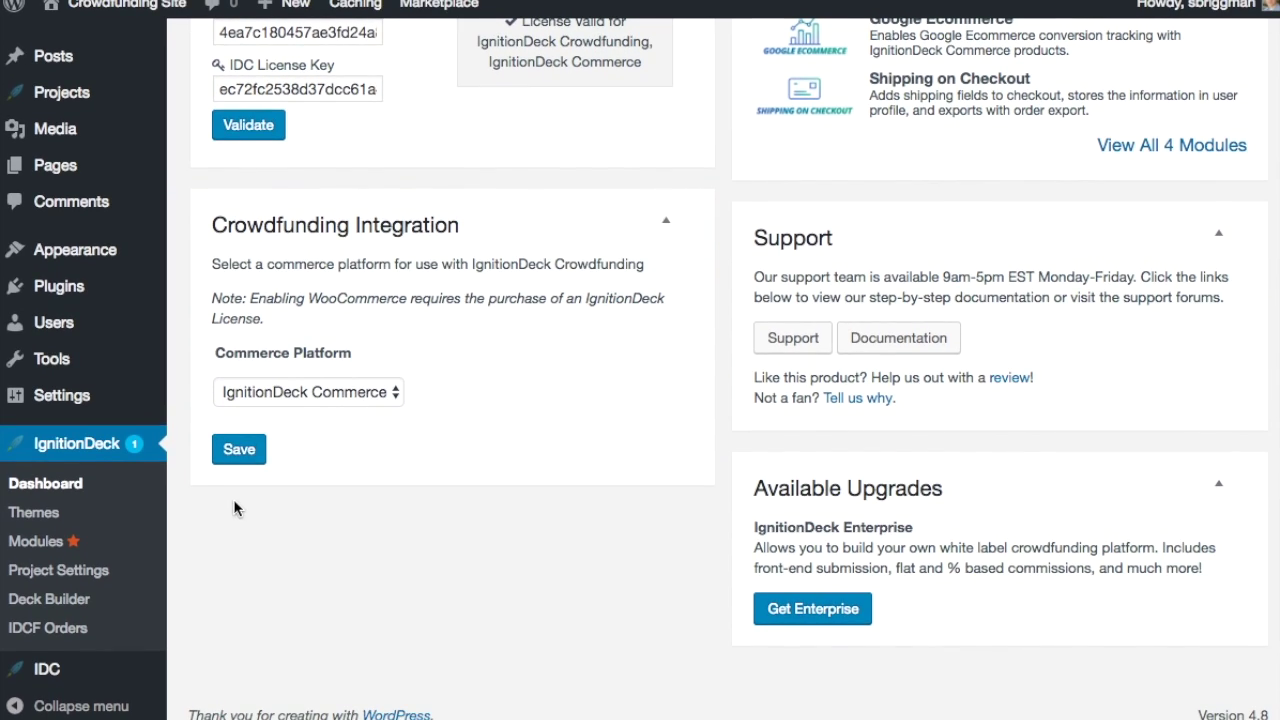
pyautogui.scroll(5, 233, 508)
# Open the customizer for the active 500 Framework theme and look at its Site Identity settings
pyautogui.moveTo(60, 330)
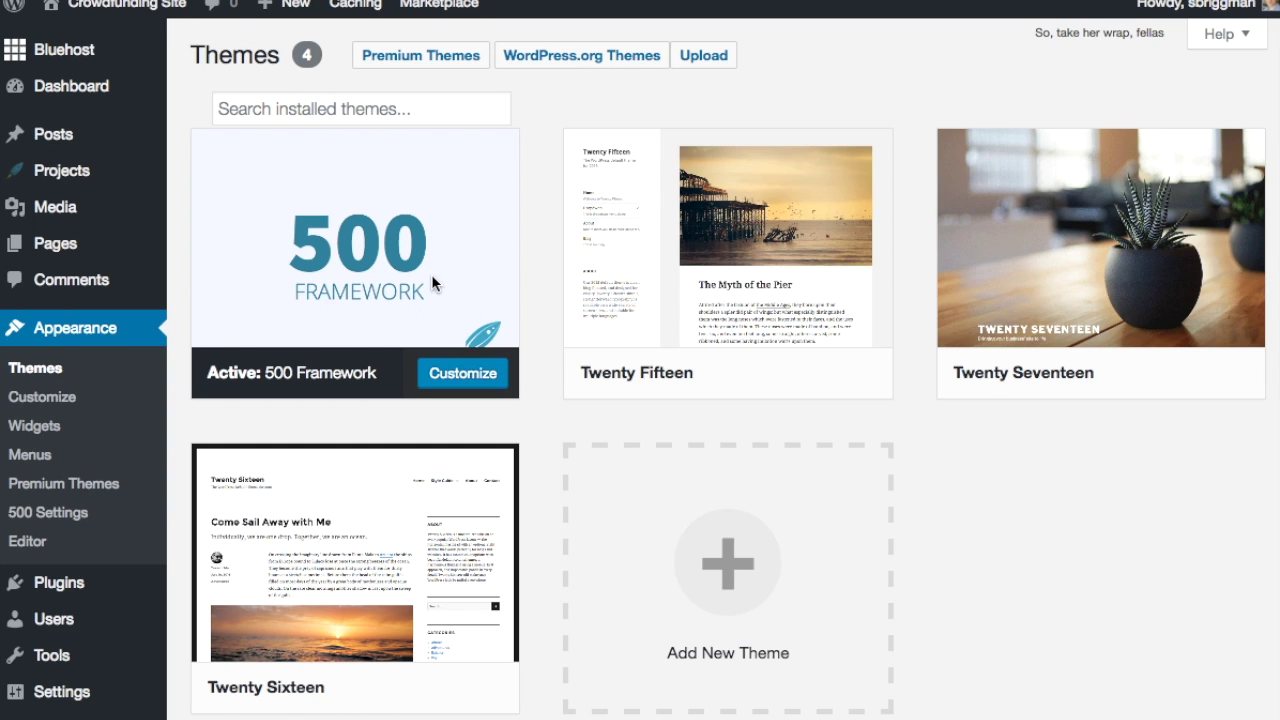
pyautogui.click(469, 375)
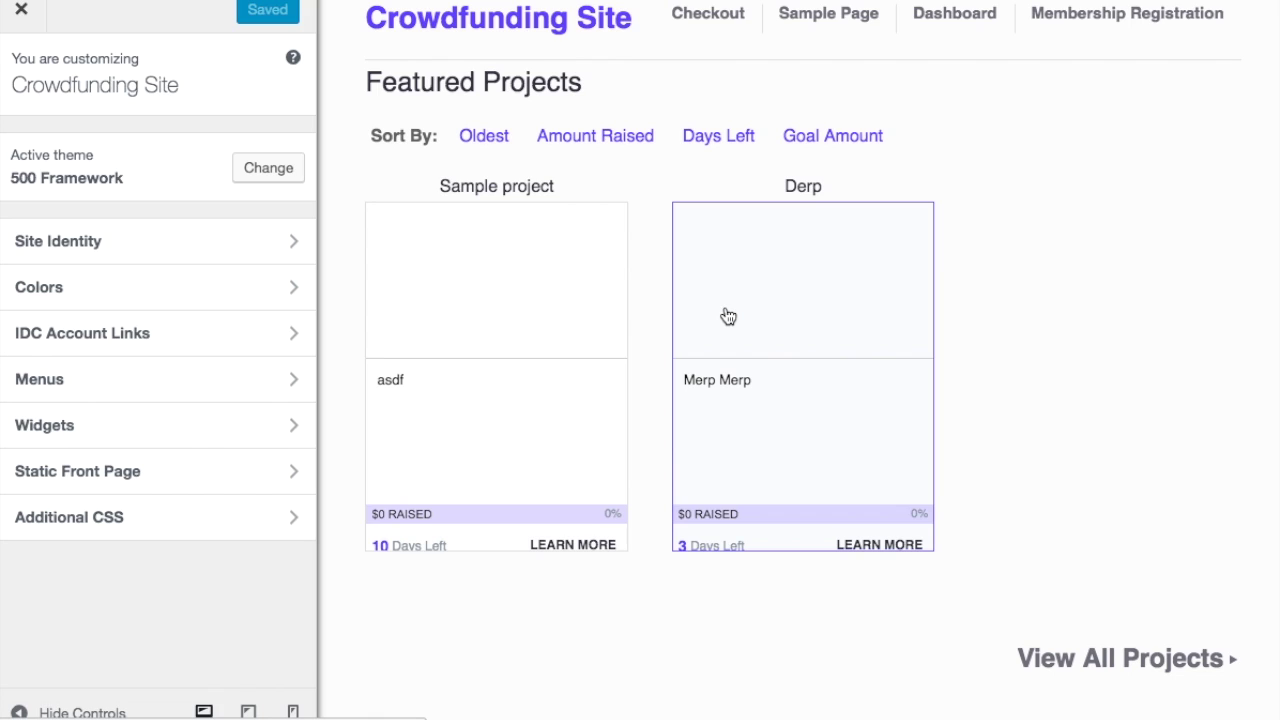
pyautogui.click(163, 250)
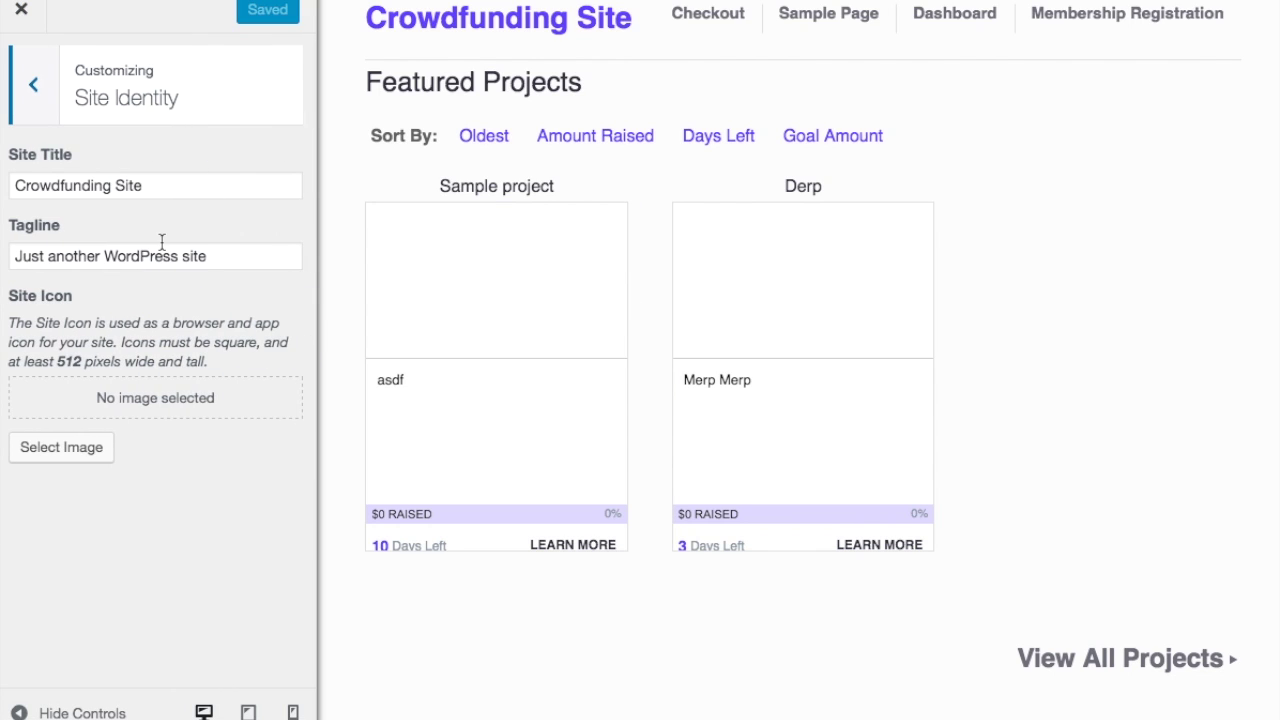
pyautogui.click(36, 86)
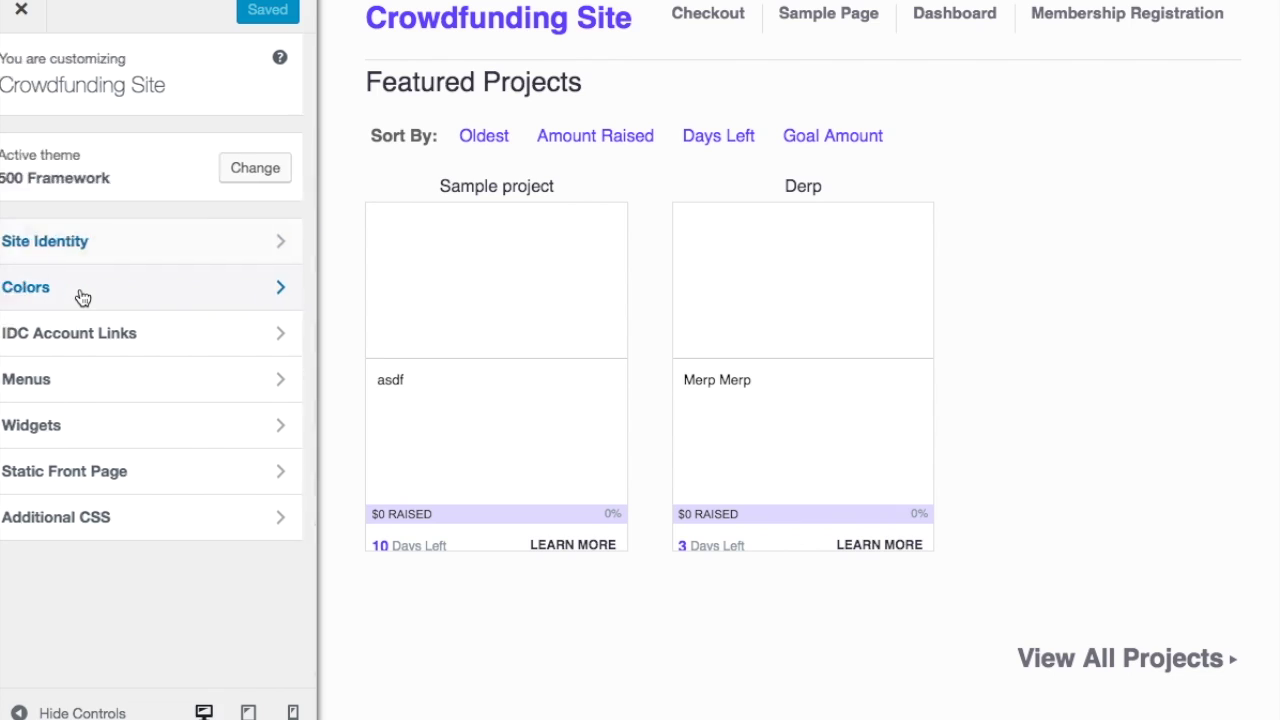
# Examine the theme's color options, including the primary color picker, and leave the customizer
pyautogui.click(80, 292)
pyautogui.click(83, 185)
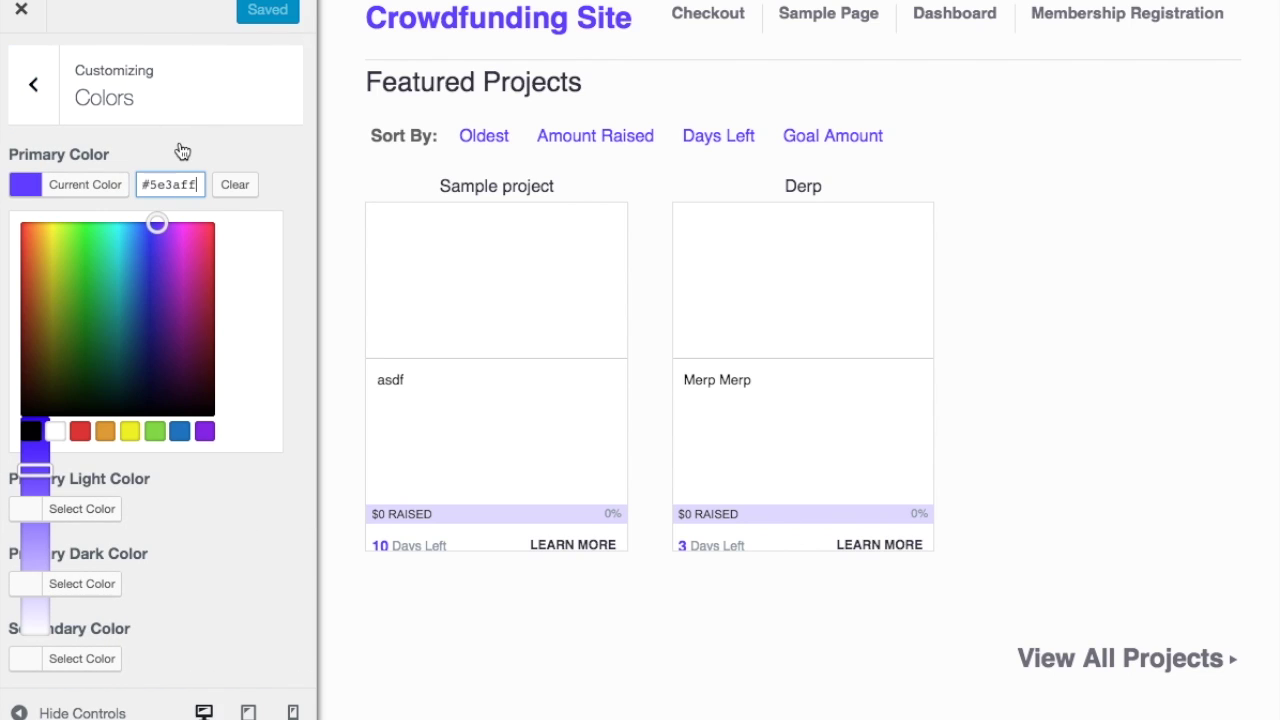
pyautogui.click(100, 186)
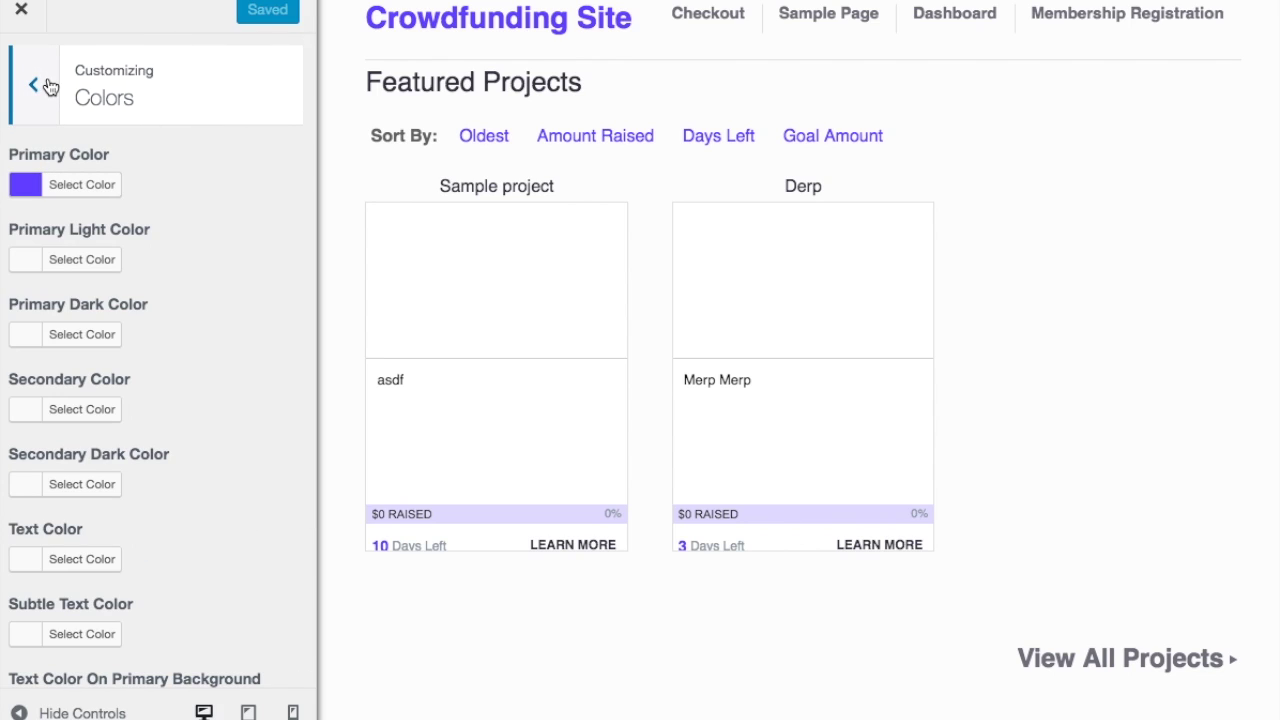
pyautogui.scroll(-5, 62, 201)
pyautogui.scroll(5, 62, 201)
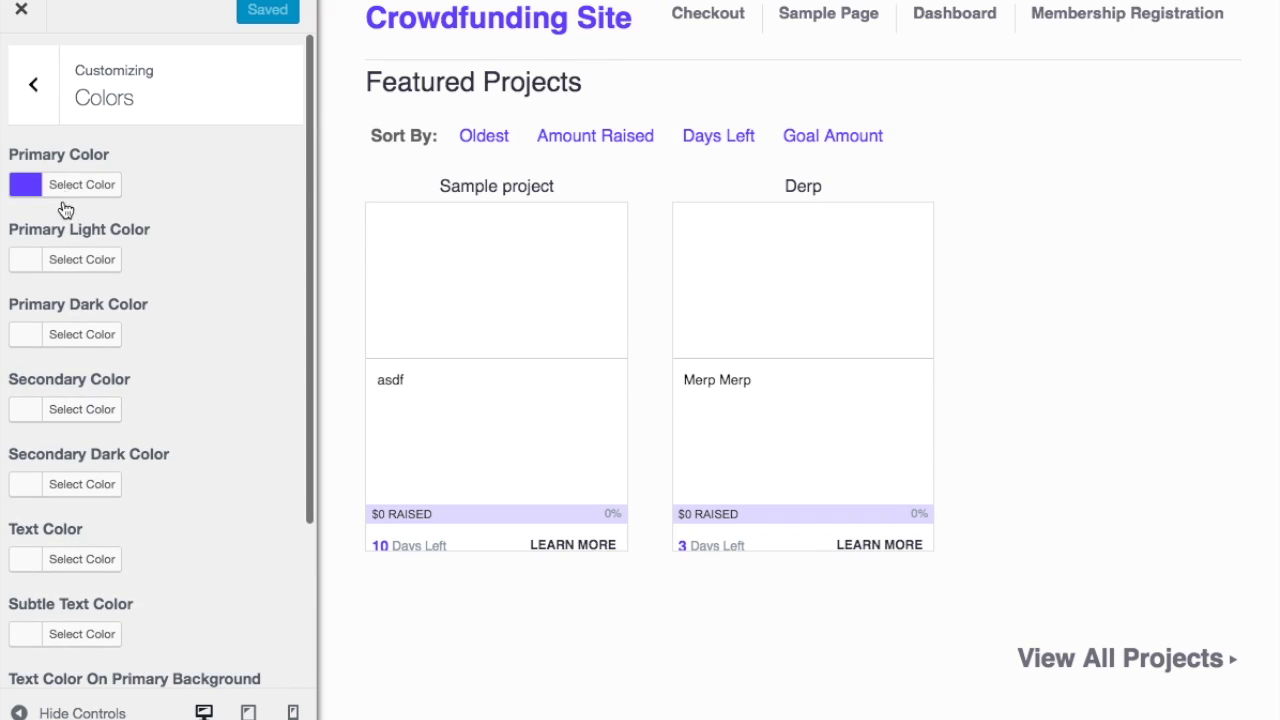
pyautogui.click(38, 88)
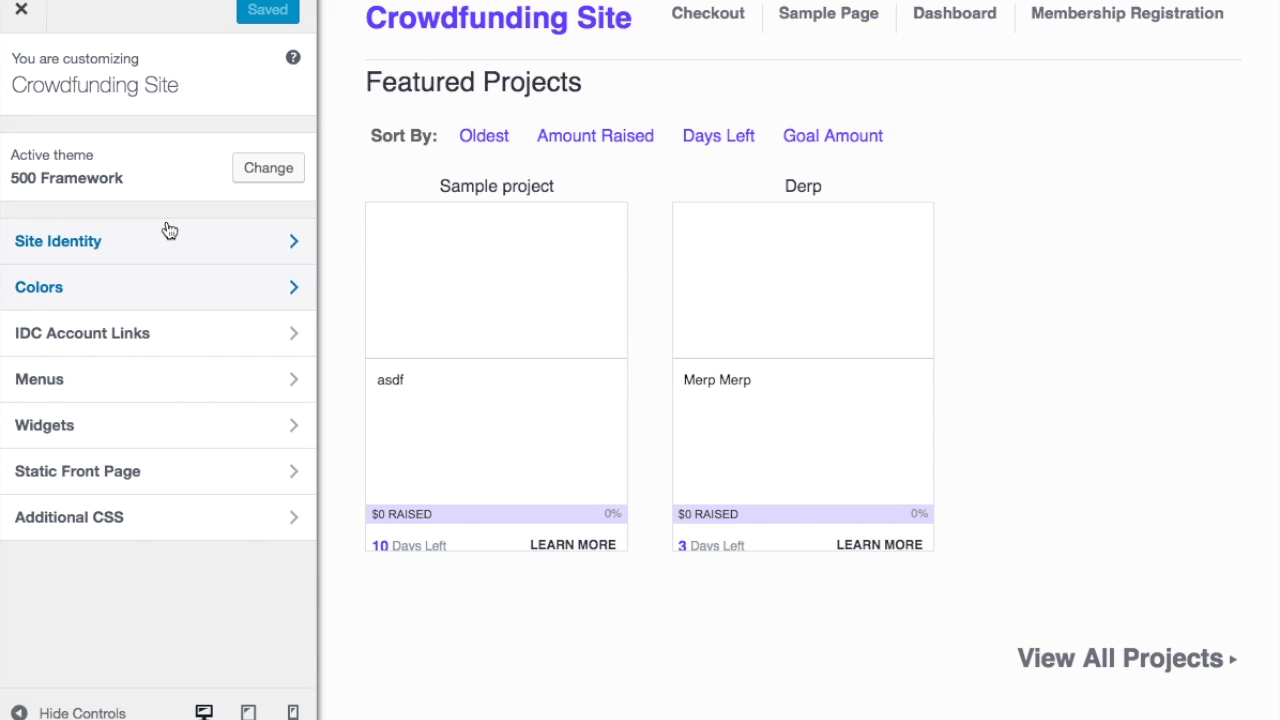
pyautogui.click(36, 24)
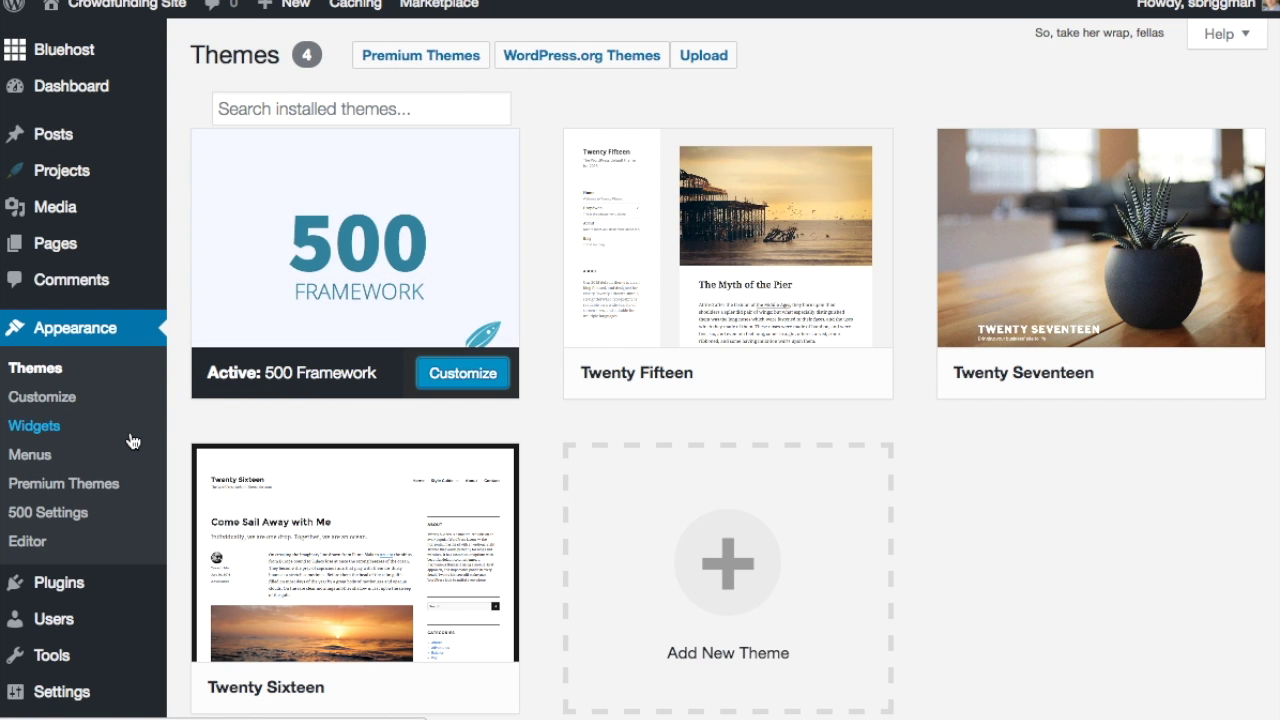
# Start a new project named "Random Projecto" with "ddddddd" as its main body text
pyautogui.scroll(-3, 131, 440)
pyautogui.scroll(3, 133, 441)
pyautogui.moveTo(54, 180)
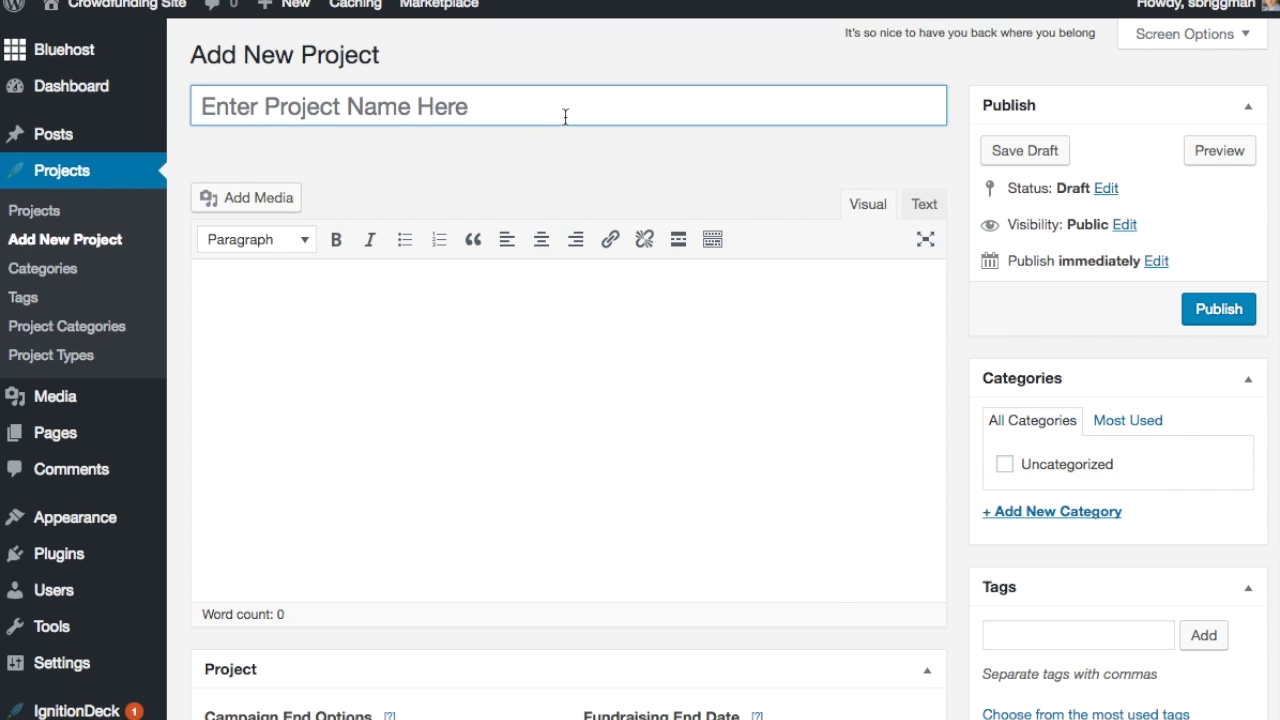
pyautogui.write('D')
pyautogui.press('BackSpace')
pyautogui.write('Random P')
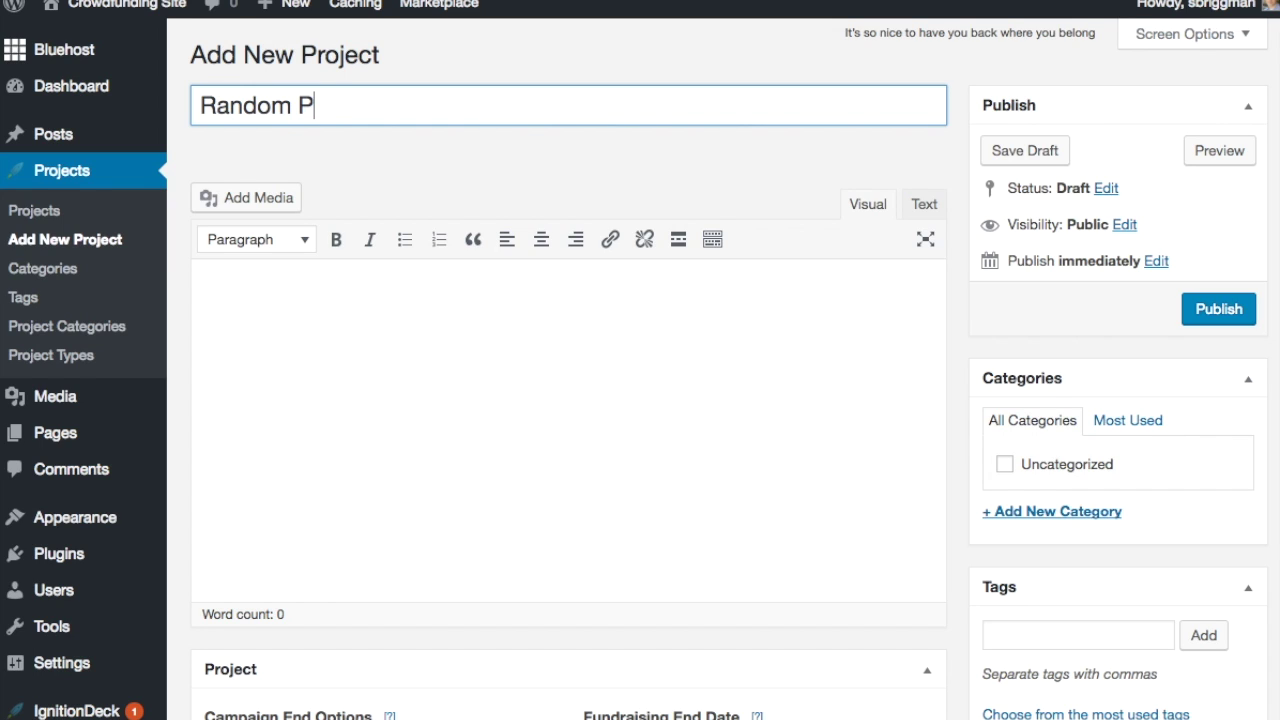
pyautogui.write('rojecto')
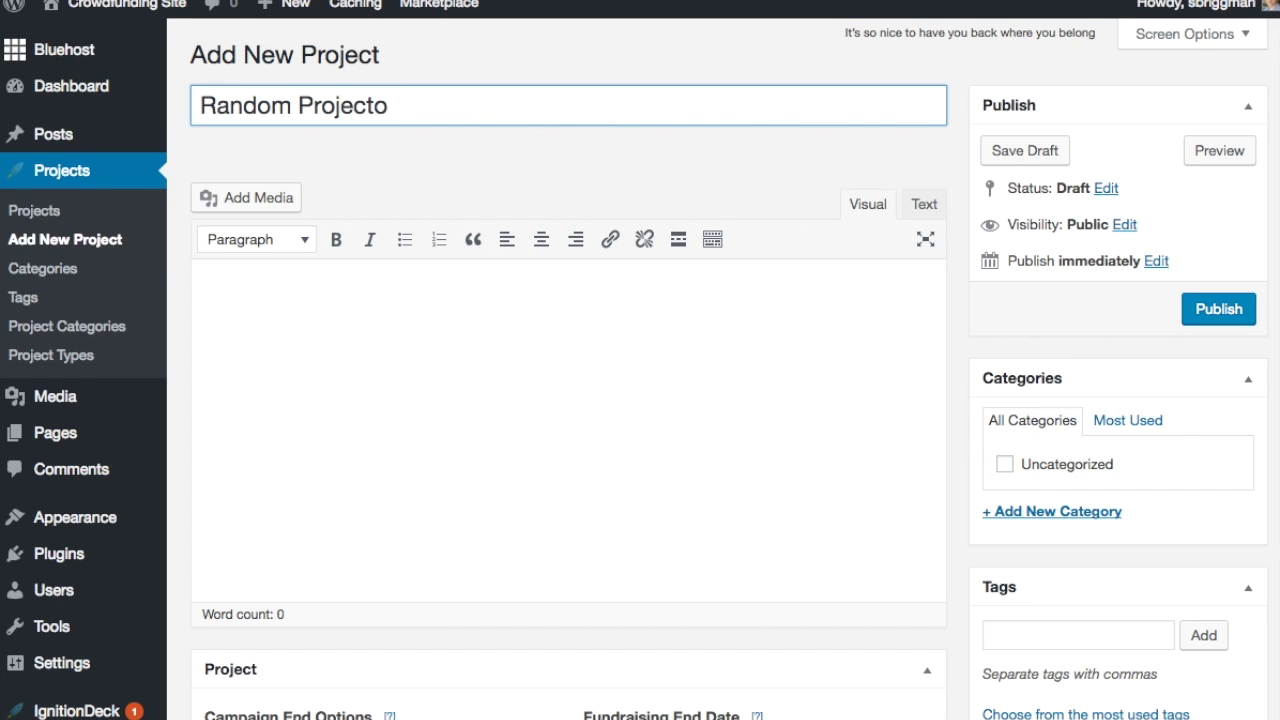
pyautogui.press('Tab')
pyautogui.write('dddddd')
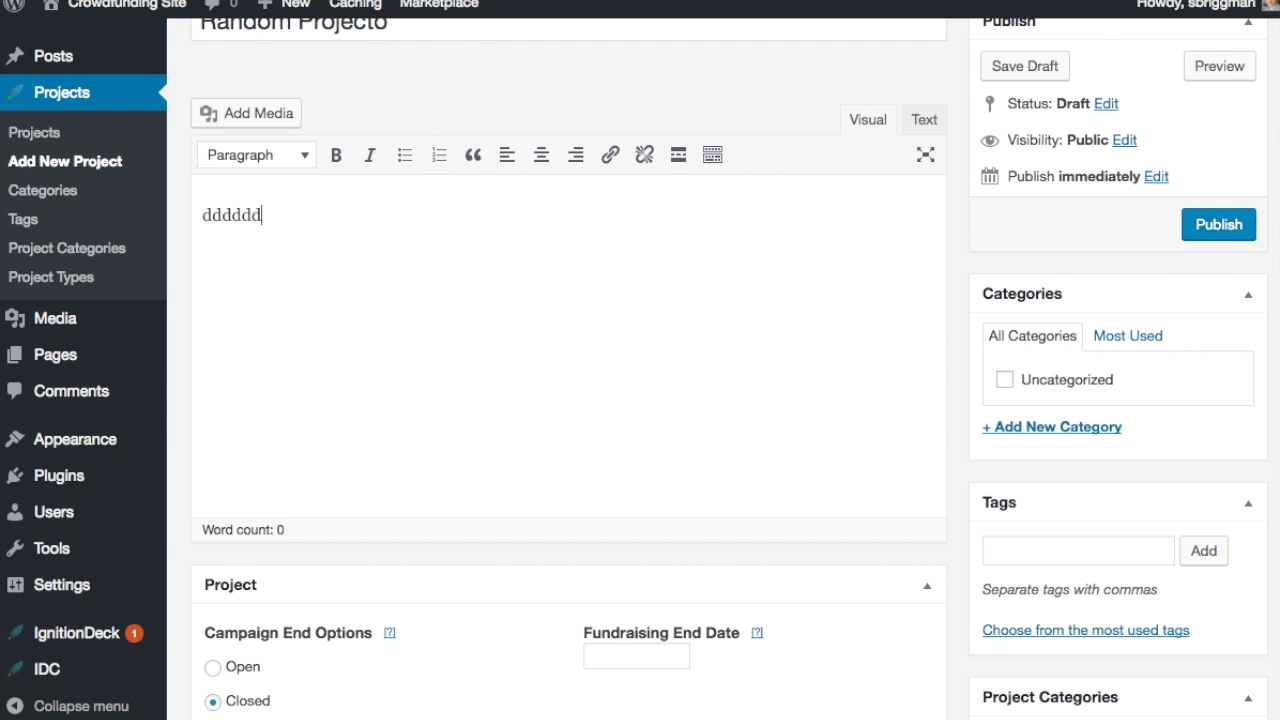
# Enter "asdfasdfasdf" as the project's short description and set the fundraising end date to 06/20/2017
pyautogui.scroll(-6, 492, 344)
pyautogui.click(492, 344)
pyautogui.scroll(1, 492, 344)
pyautogui.write('asdfasdfasdf')
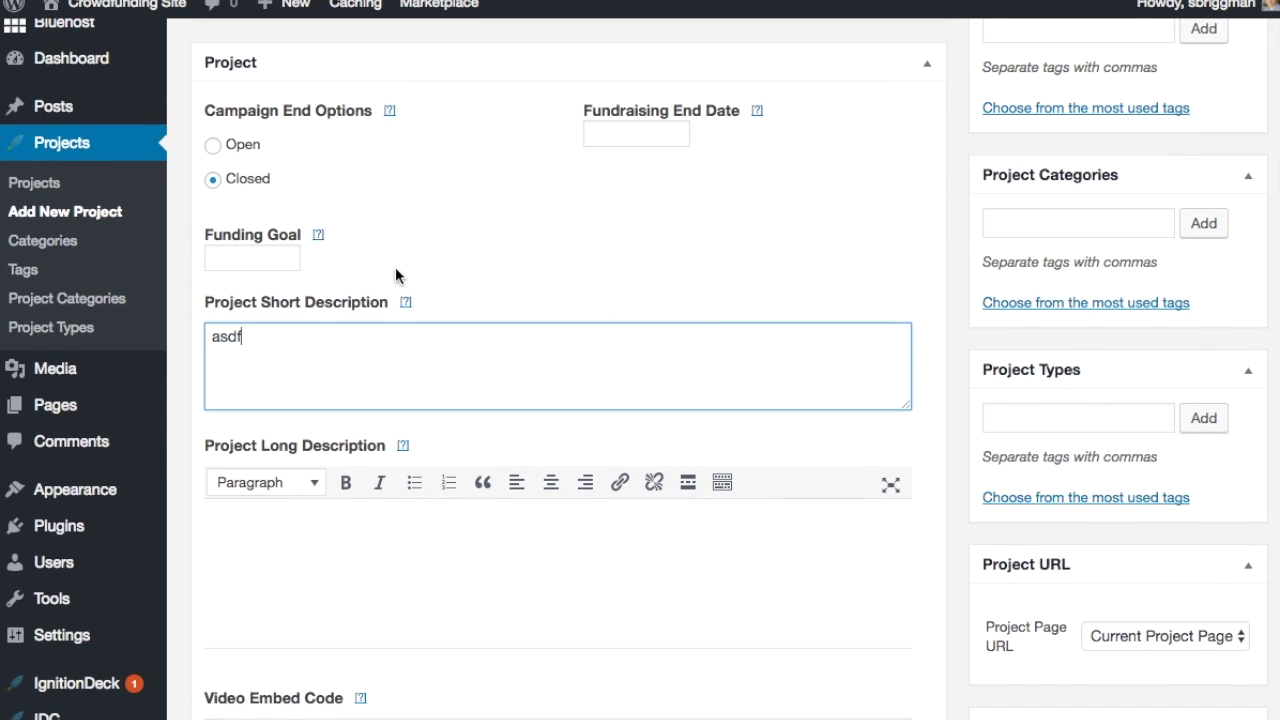
pyautogui.click(681, 134)
pyautogui.click(683, 329)
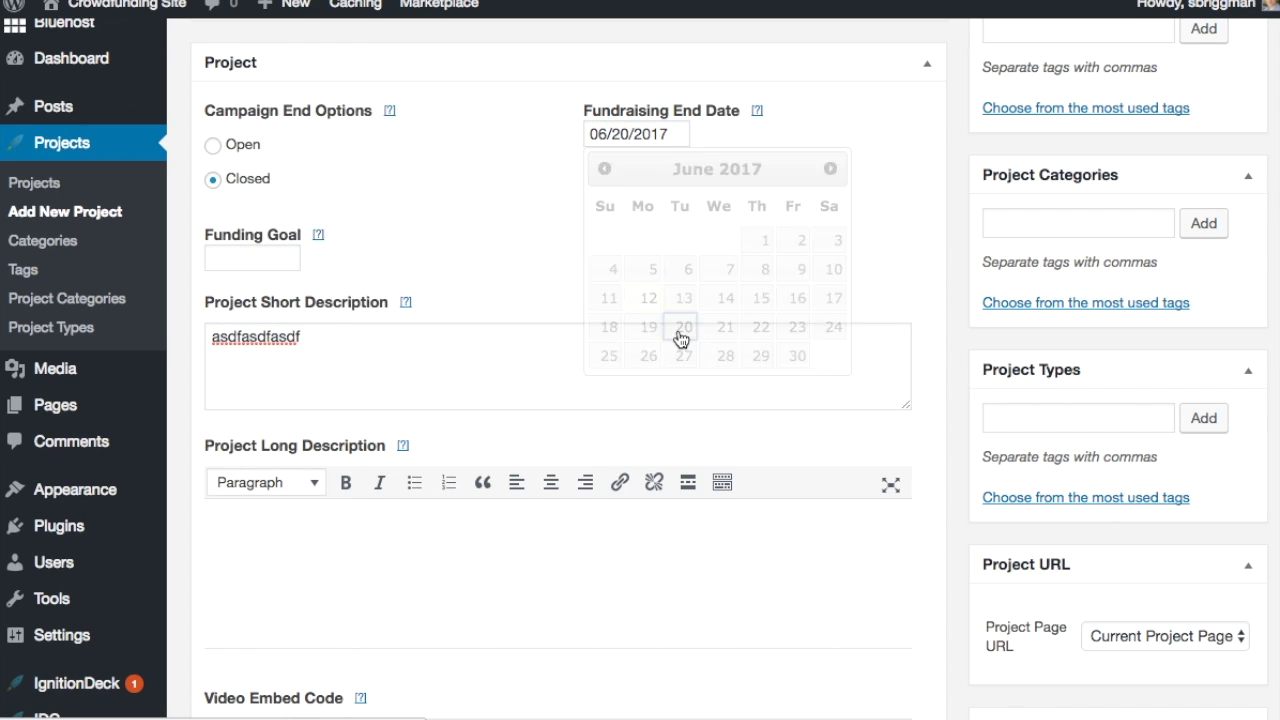
# Set the project's funding goal to 200,300.00
pyautogui.click(294, 262)
pyautogui.write('20,000')
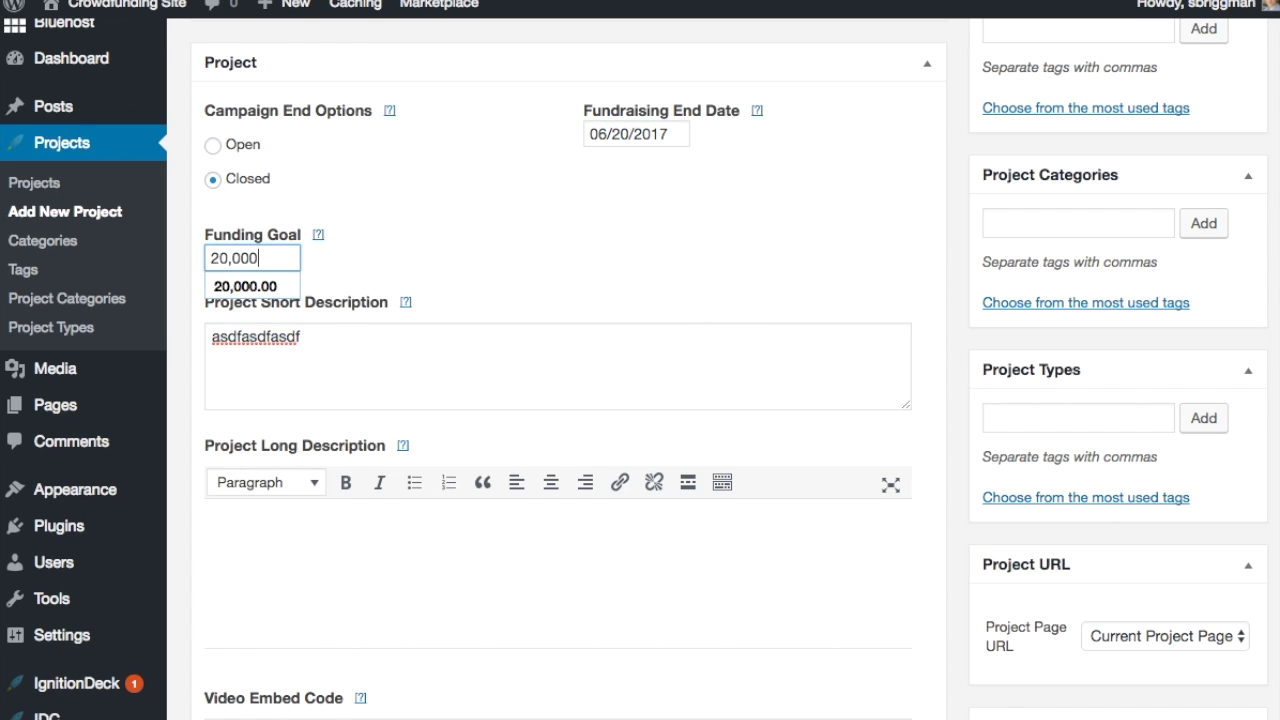
pyautogui.press('BackSpace')
pyautogui.write('00')
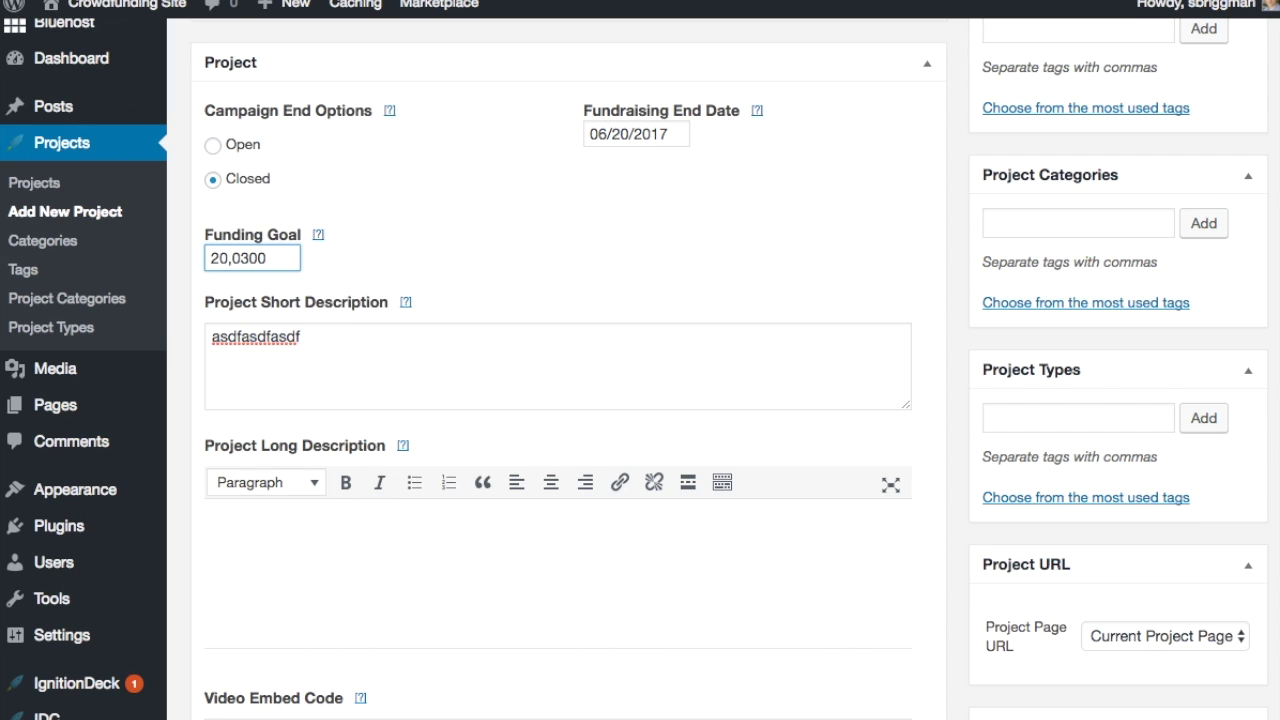
pyautogui.click(574, 217)
pyautogui.scroll(-5, 577, 221)
pyautogui.scroll(4, 574, 222)
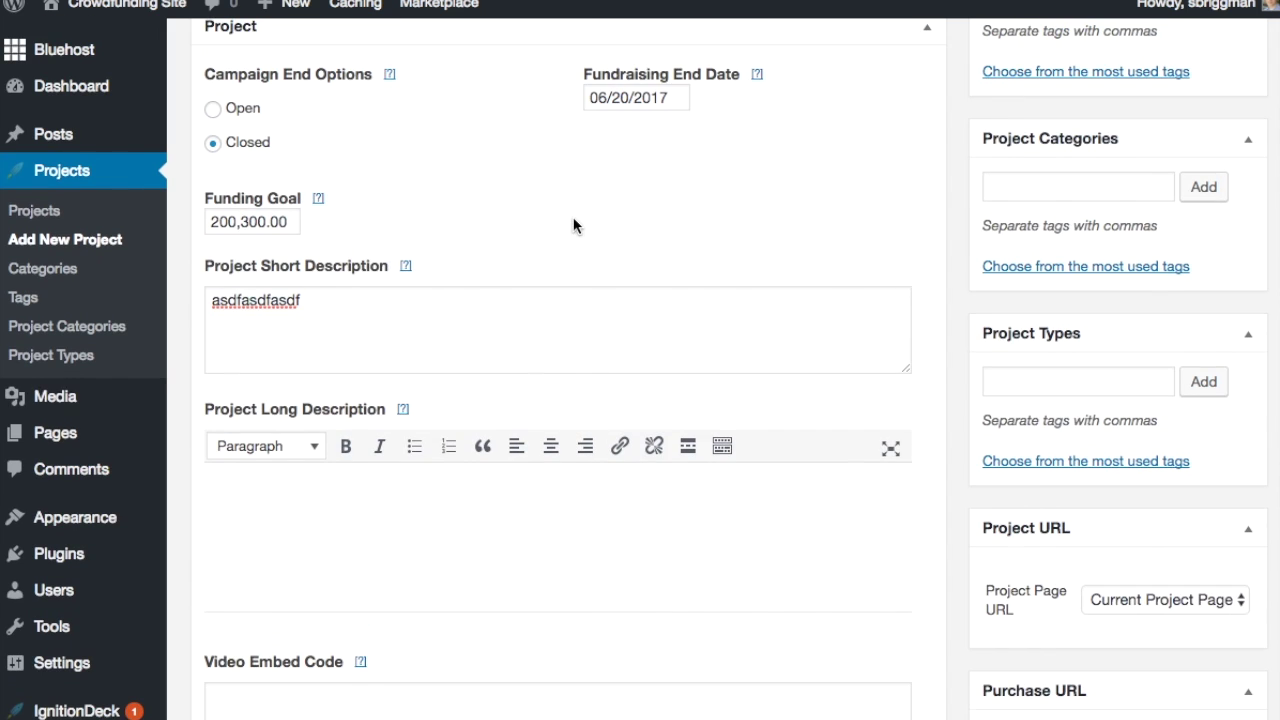
# Enter "asdf" as the project's long description
pyautogui.scroll(-2, 454, 238)
pyautogui.scroll(-1, 454, 237)
pyautogui.click(451, 345)
pyautogui.write('asdf')
pyautogui.scroll(-8, 452, 390)
pyautogui.click(506, 151)
pyautogui.write('asdf')
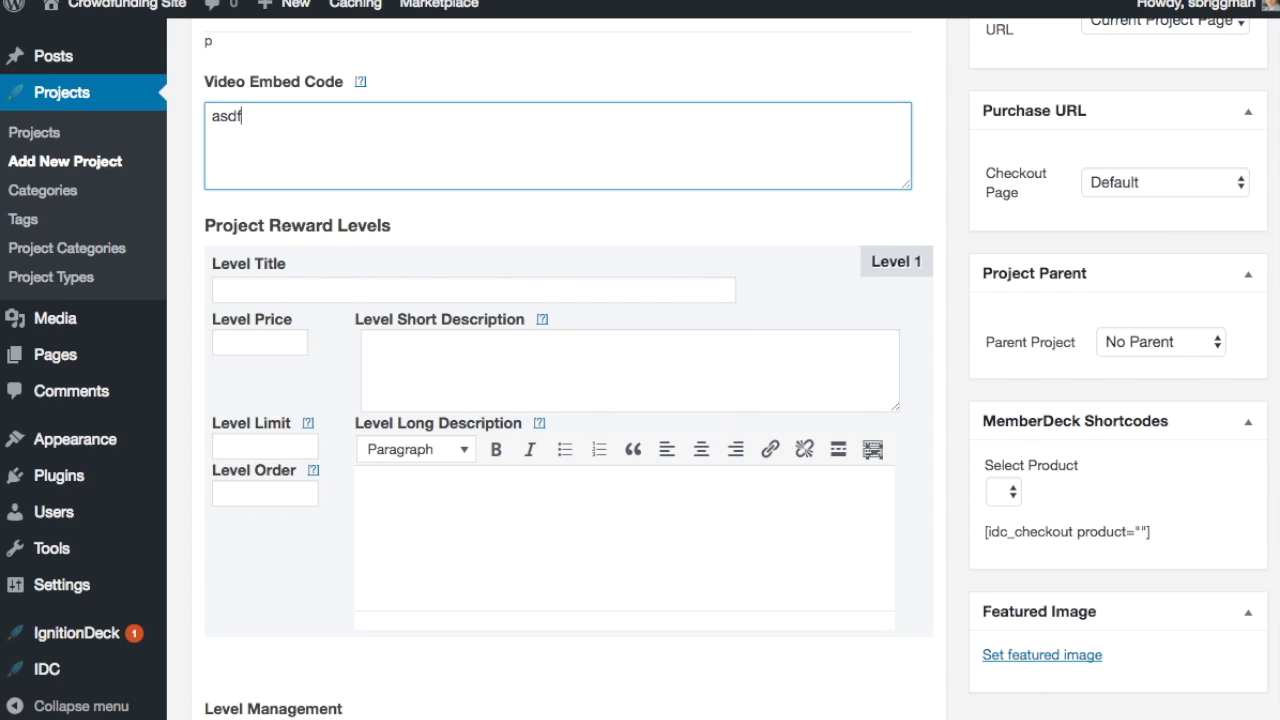
pyautogui.press('super+a')
pyautogui.press('BackSpace')
# Fill in reward Level 1 with the title "dddd", the short description "dddddd" and a price of 25.00
pyautogui.scroll(-1, 466, 152)
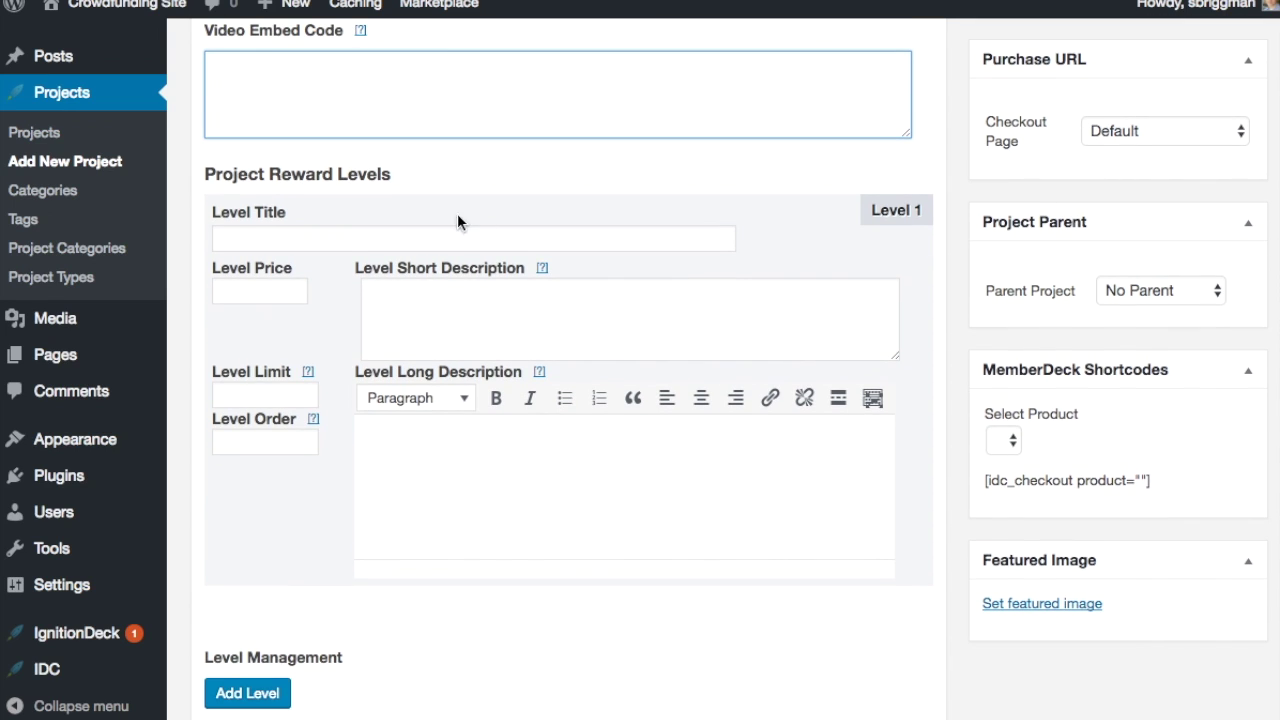
pyautogui.click(437, 239)
pyautogui.write('dddd')
pyautogui.click(397, 305)
pyautogui.write('dddddd')
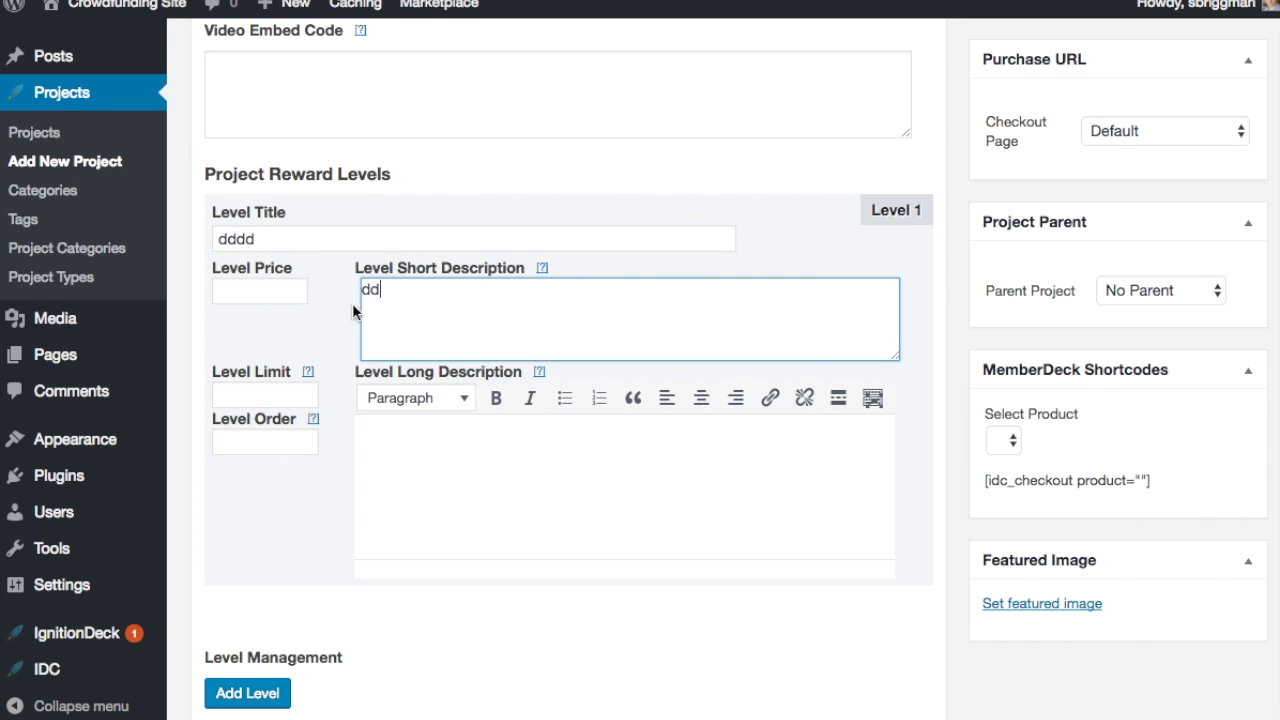
pyautogui.click(283, 293)
pyautogui.write('25')
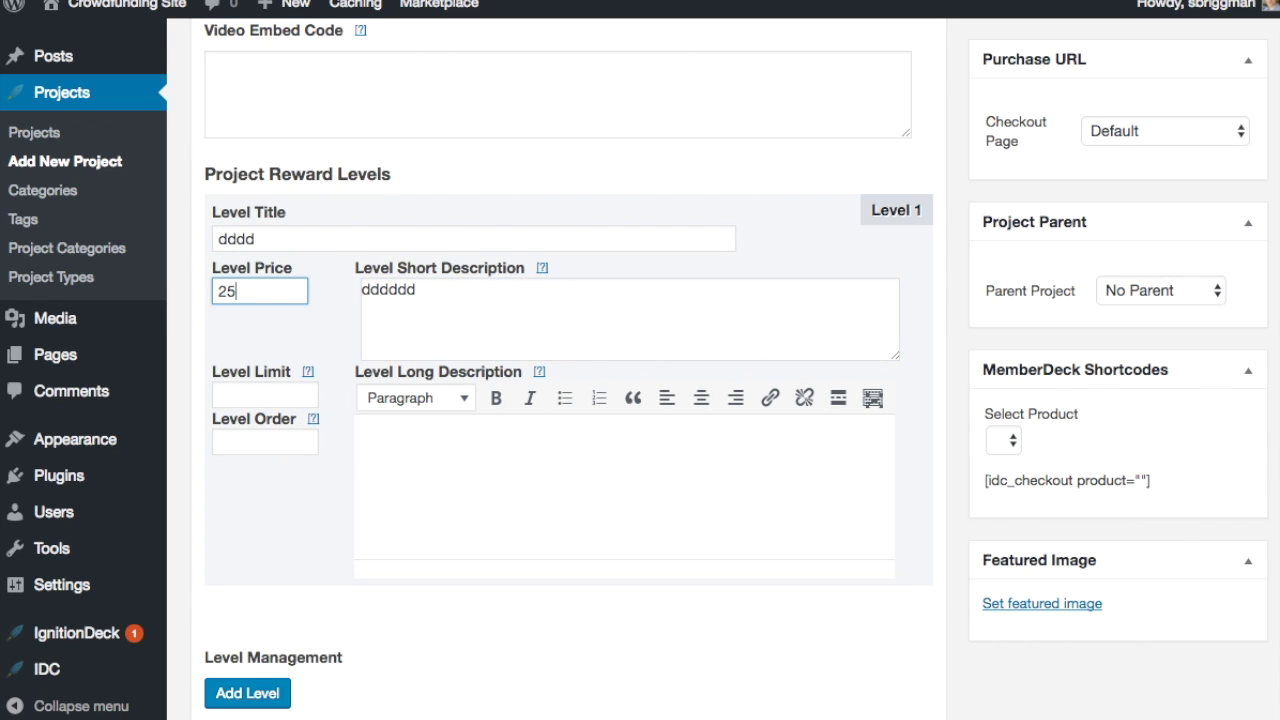
pyautogui.click(380, 316)
pyautogui.scroll(-3, 522, 331)
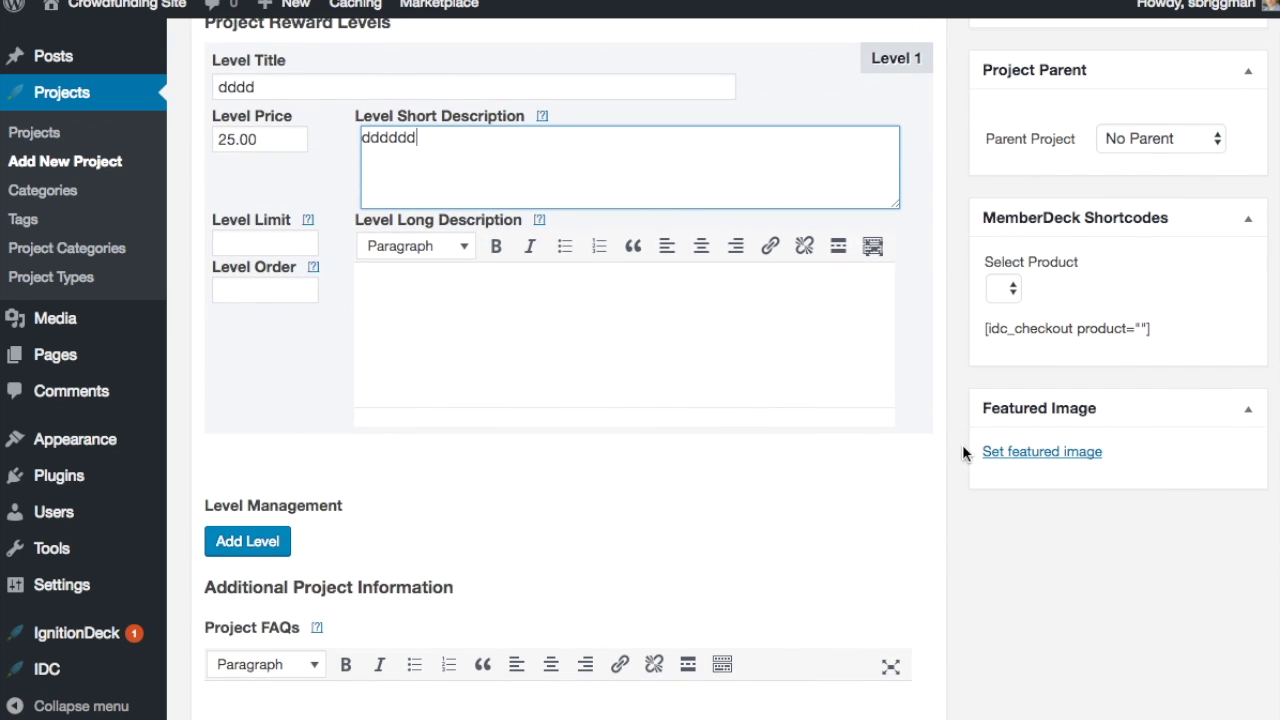
# Review the remaining project options, publish the project and look over its public page
pyautogui.scroll(-10, 1066, 453)
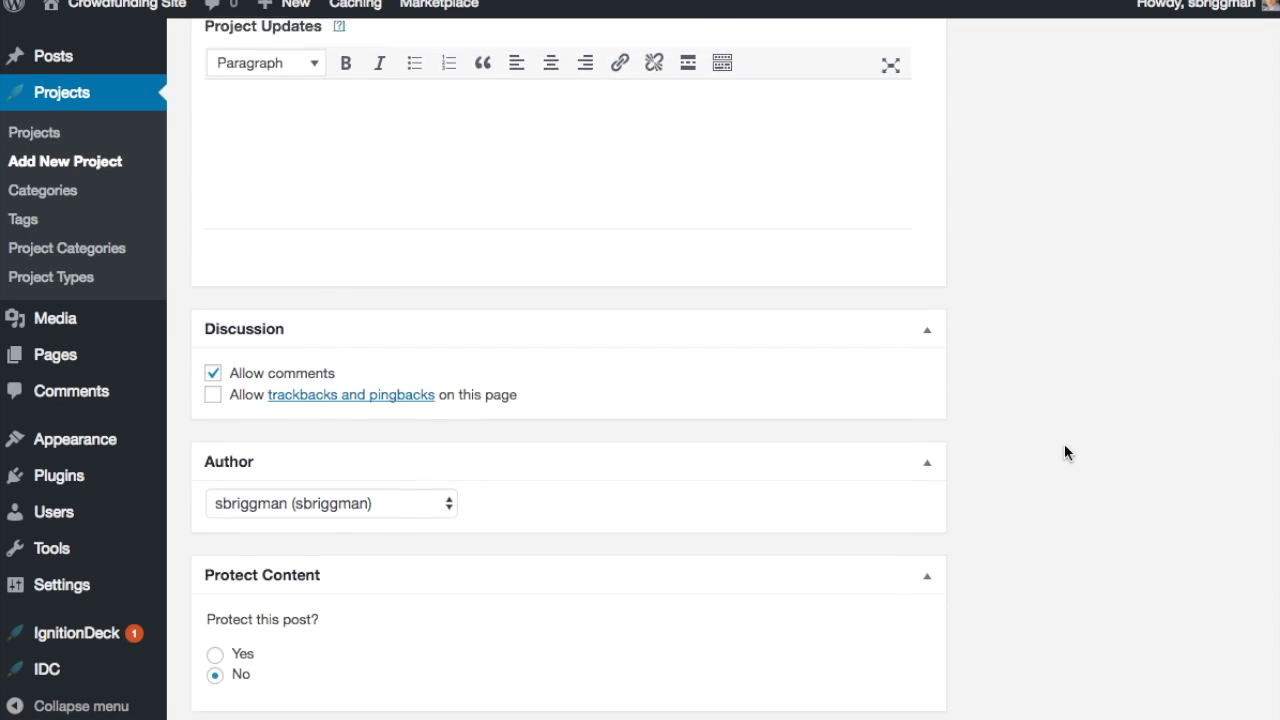
pyautogui.scroll(15, 1064, 443)
pyautogui.scroll(8, 1066, 446)
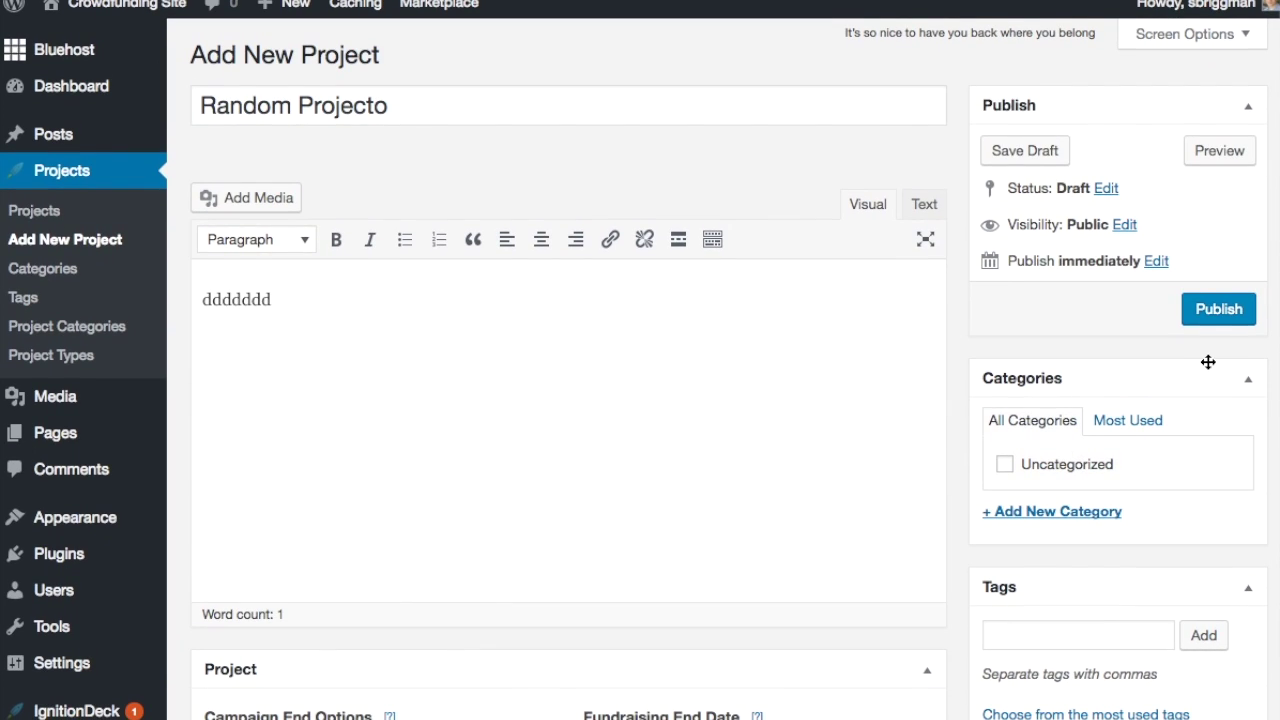
pyautogui.click(1213, 315)
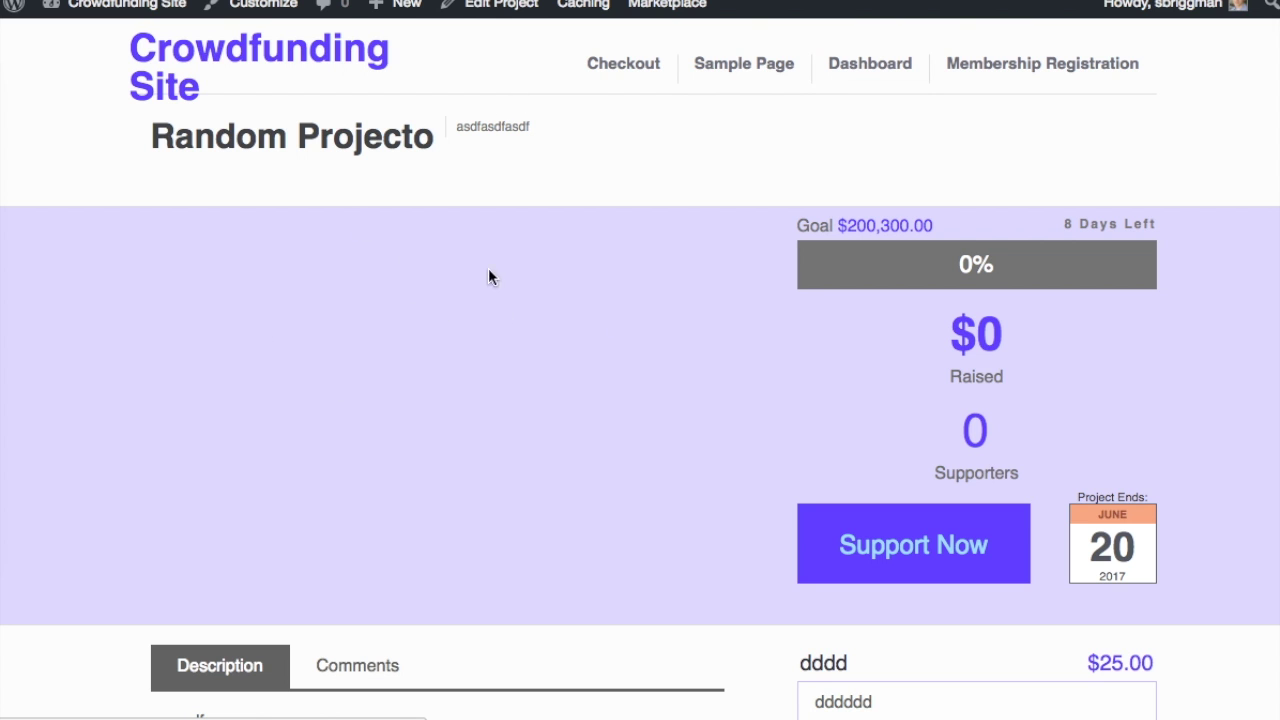
pyautogui.scroll(-2, 464, 335)
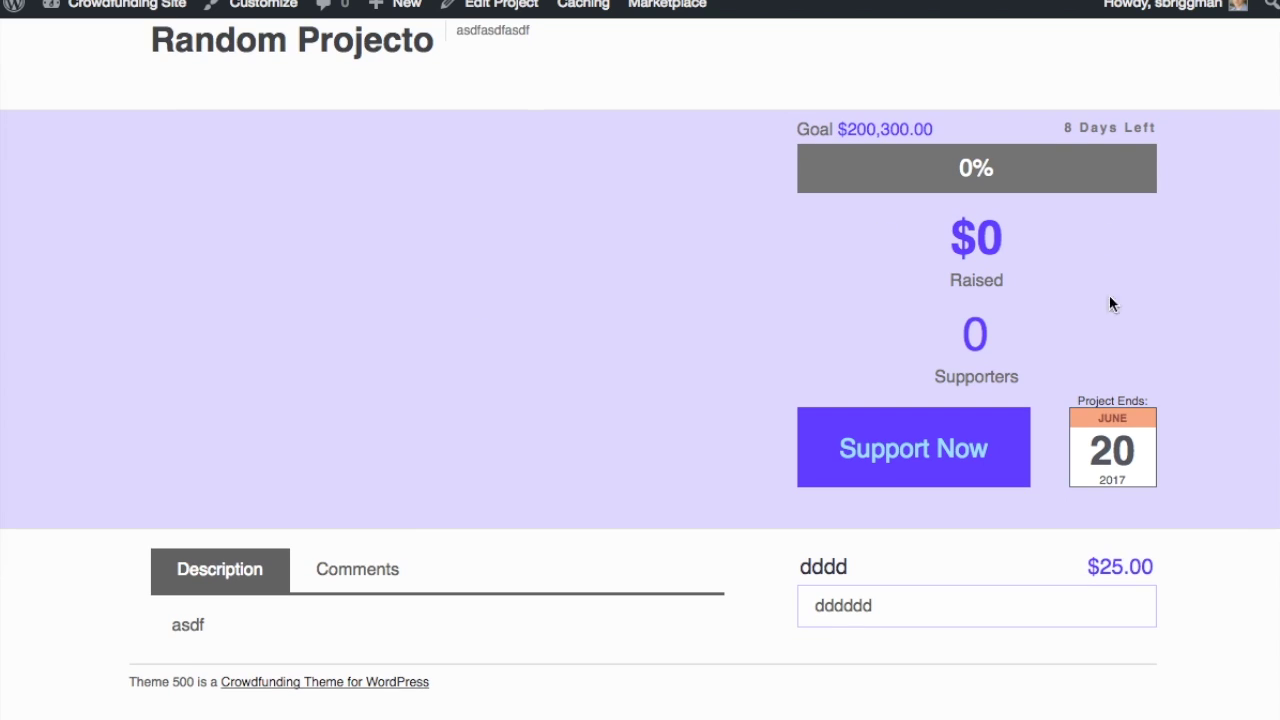
# Preview the contribution form on the Random Projecto page, then close it without contributing
pyautogui.scroll(-1, 1133, 467)
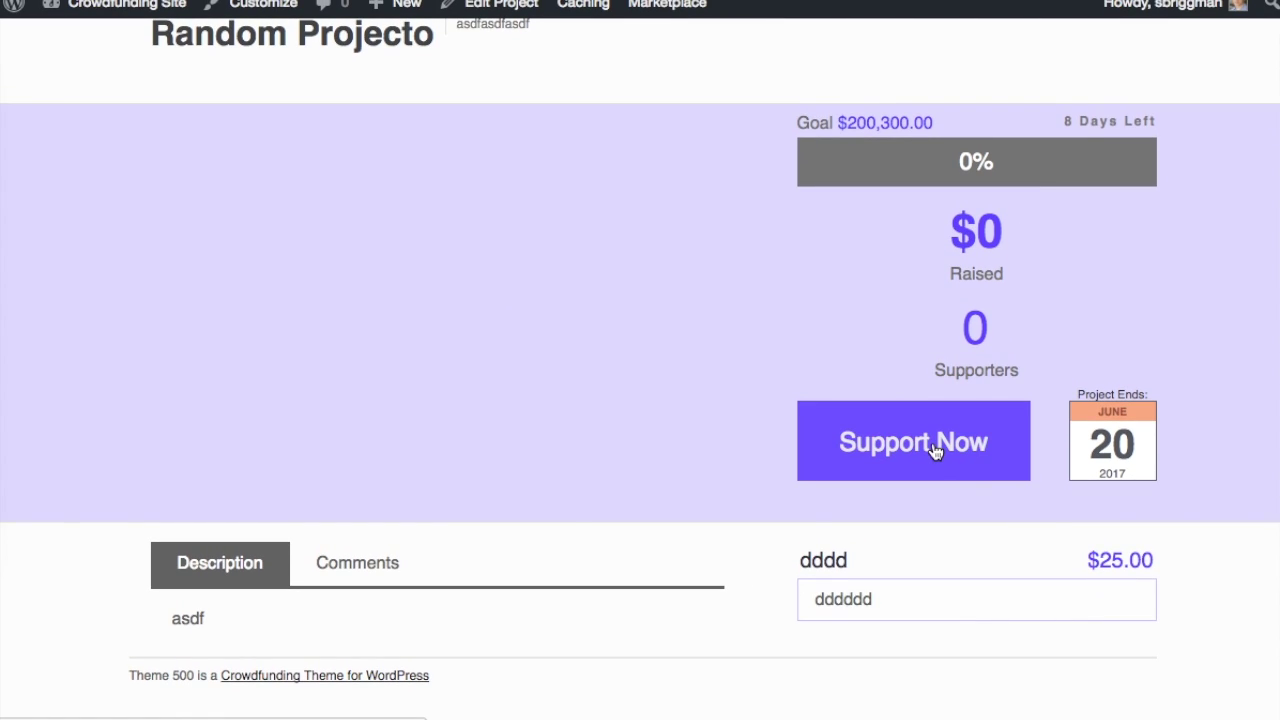
pyautogui.click(934, 449)
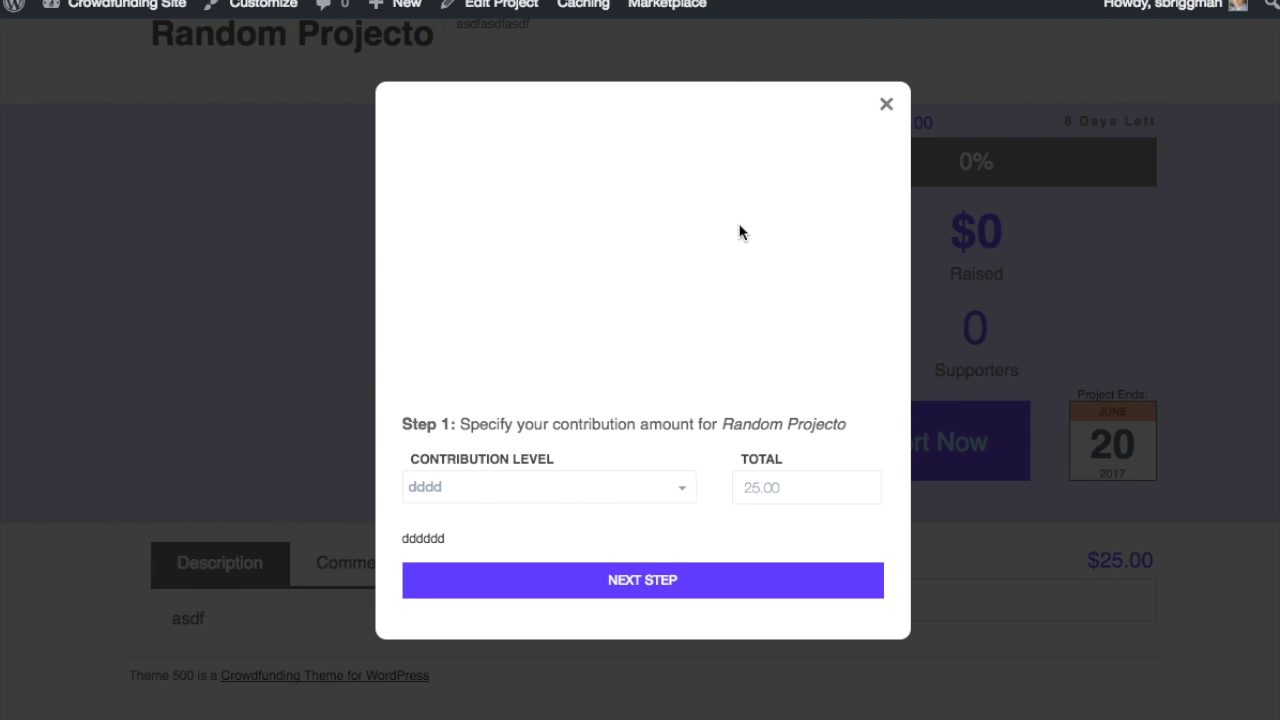
pyautogui.click(882, 107)
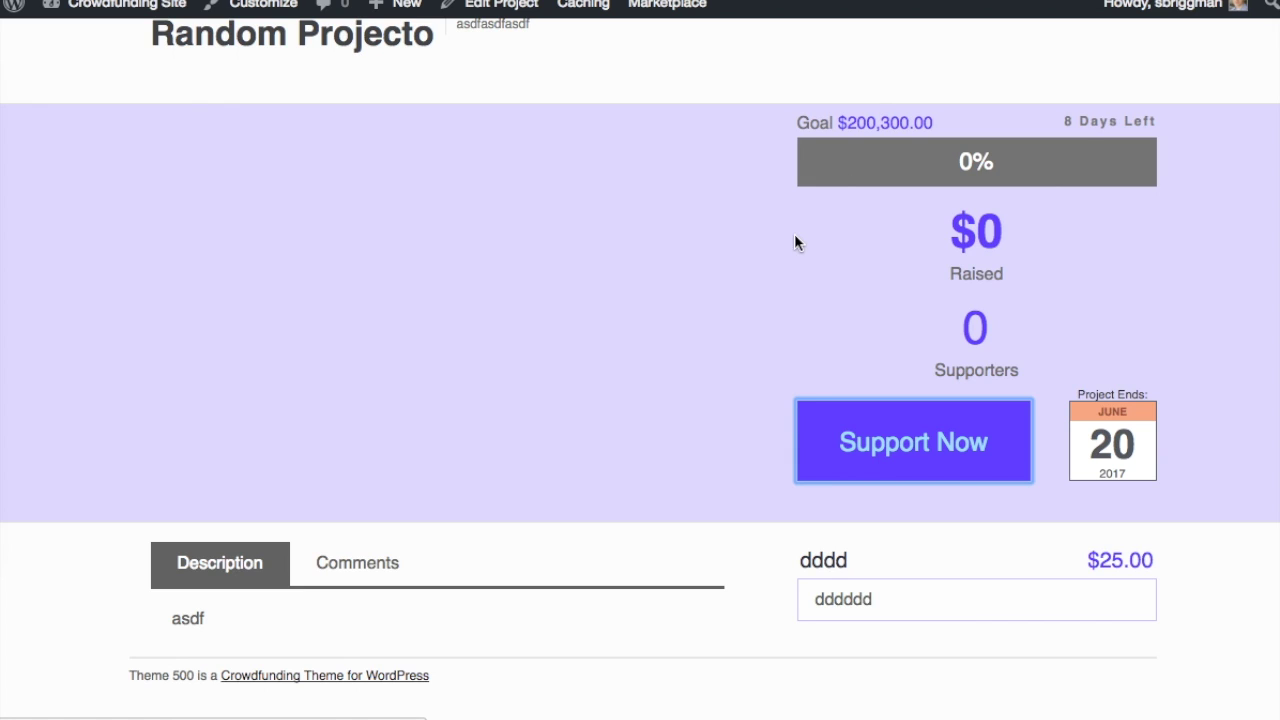
pyautogui.scroll(2, 794, 235)
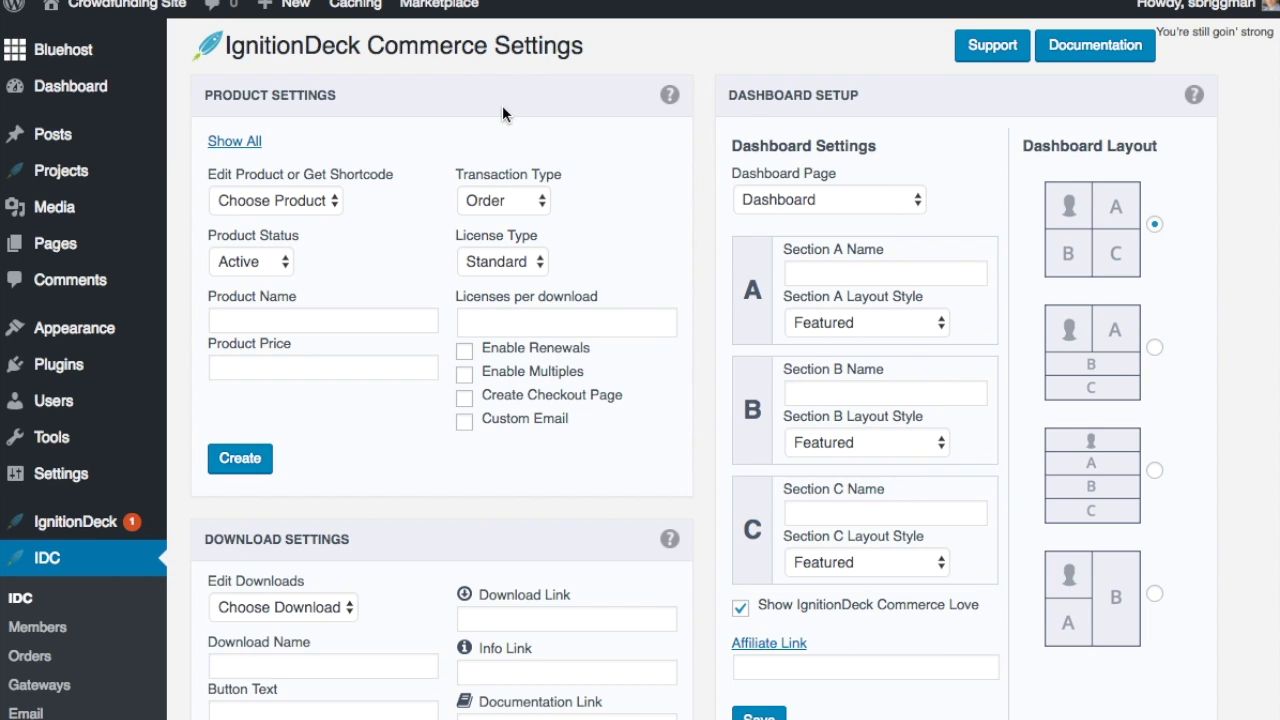
# Review the IgnitionDeck Commerce settings, including the product, download, currency, dashboard, general and CRM sections
pyautogui.scroll(-3, 502, 105)
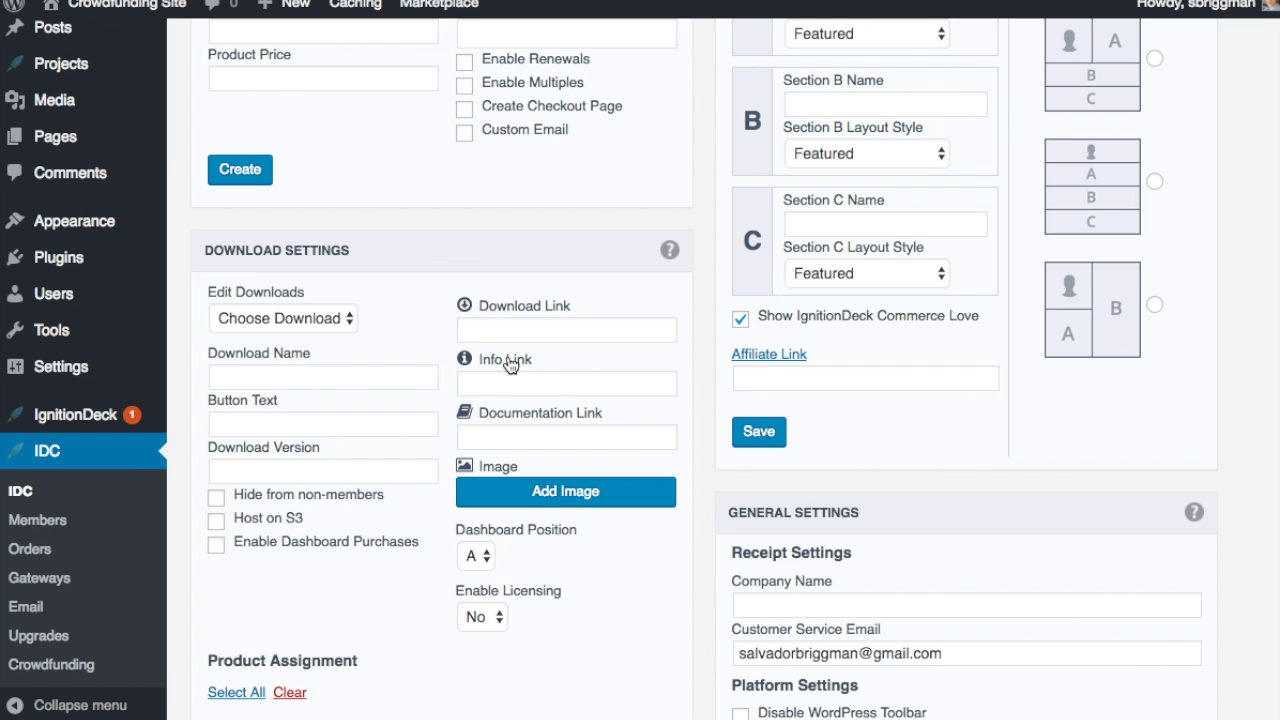
pyautogui.scroll(-5, 509, 364)
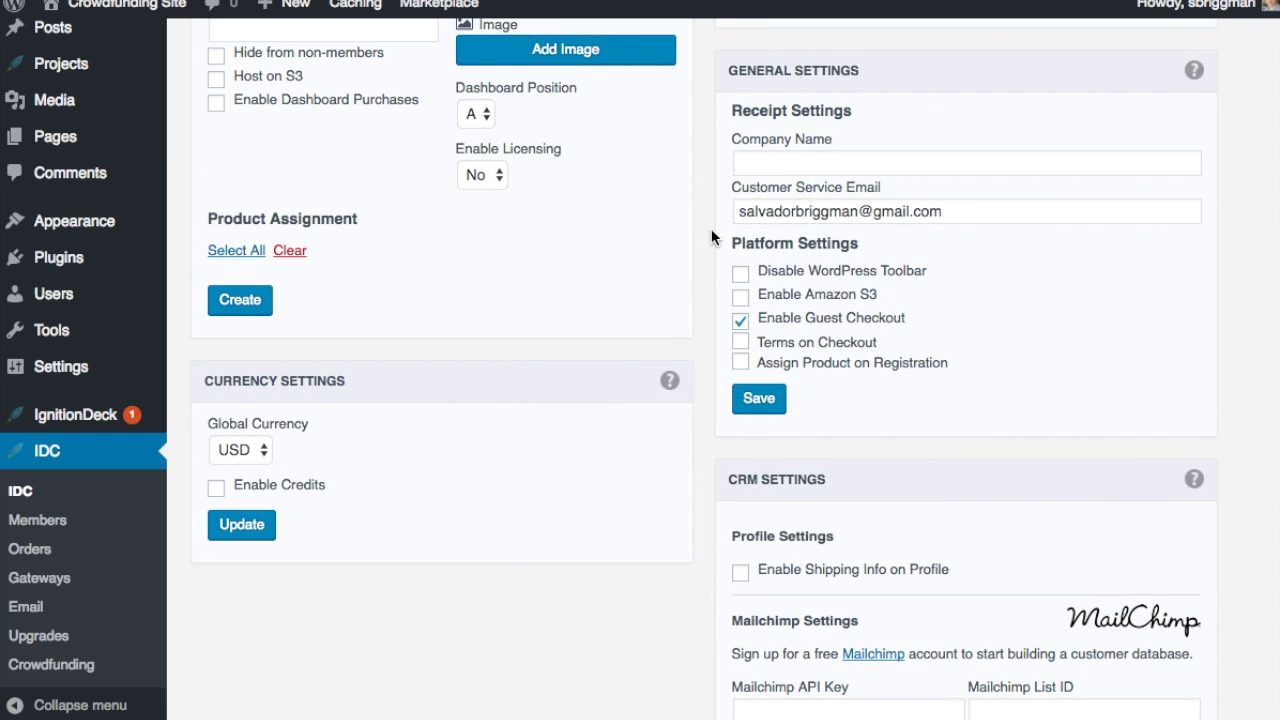
pyautogui.scroll(-4, 722, 245)
pyautogui.scroll(-3, 731, 360)
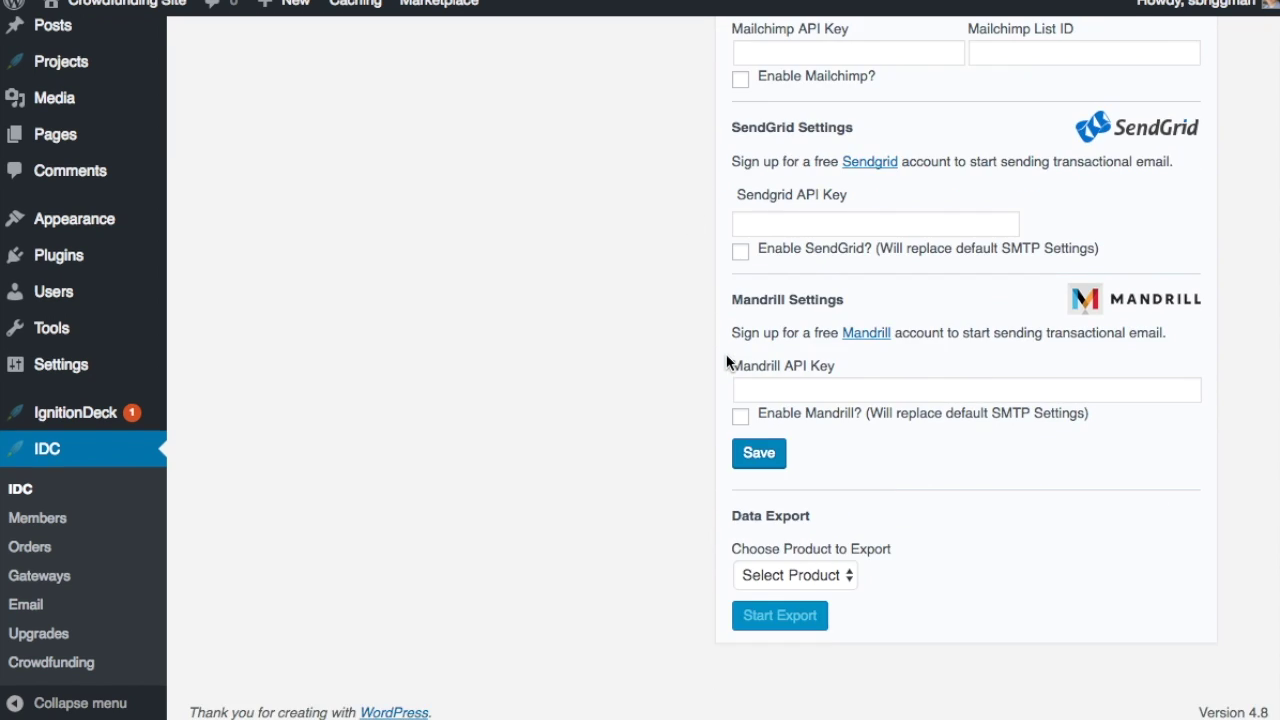
pyautogui.scroll(15, 731, 360)
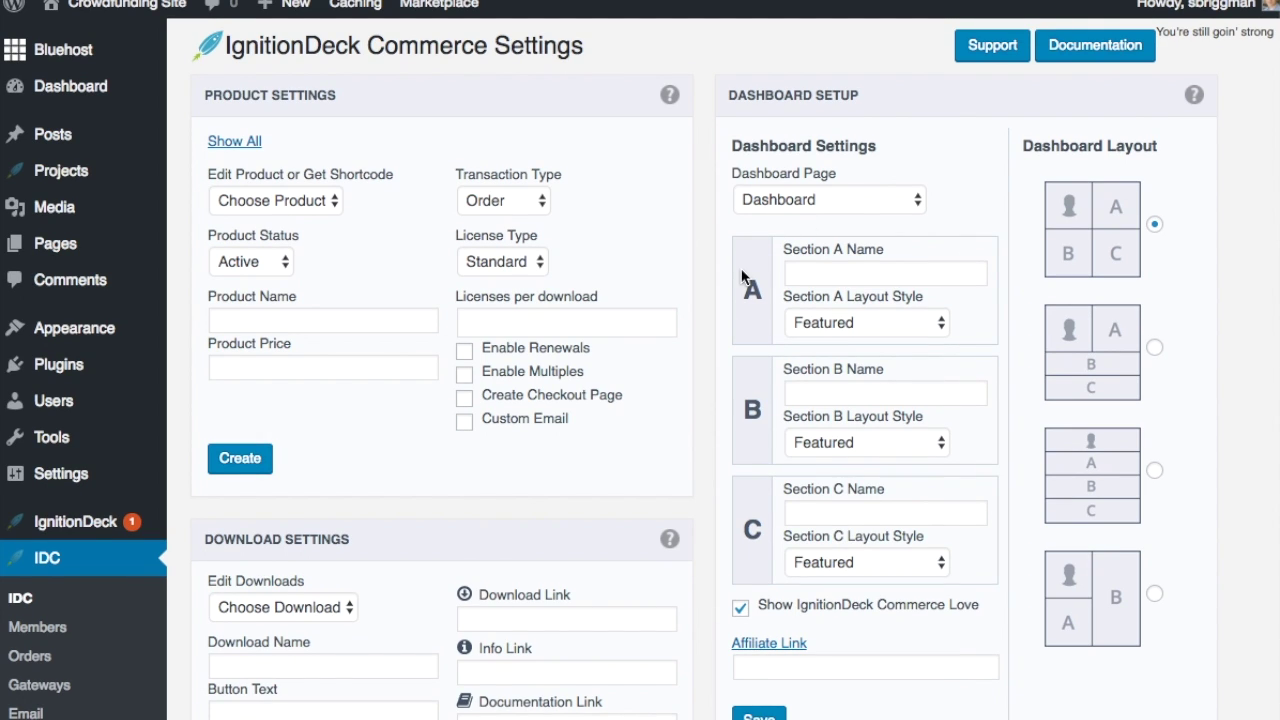
pyautogui.scroll(-3, 380, 397)
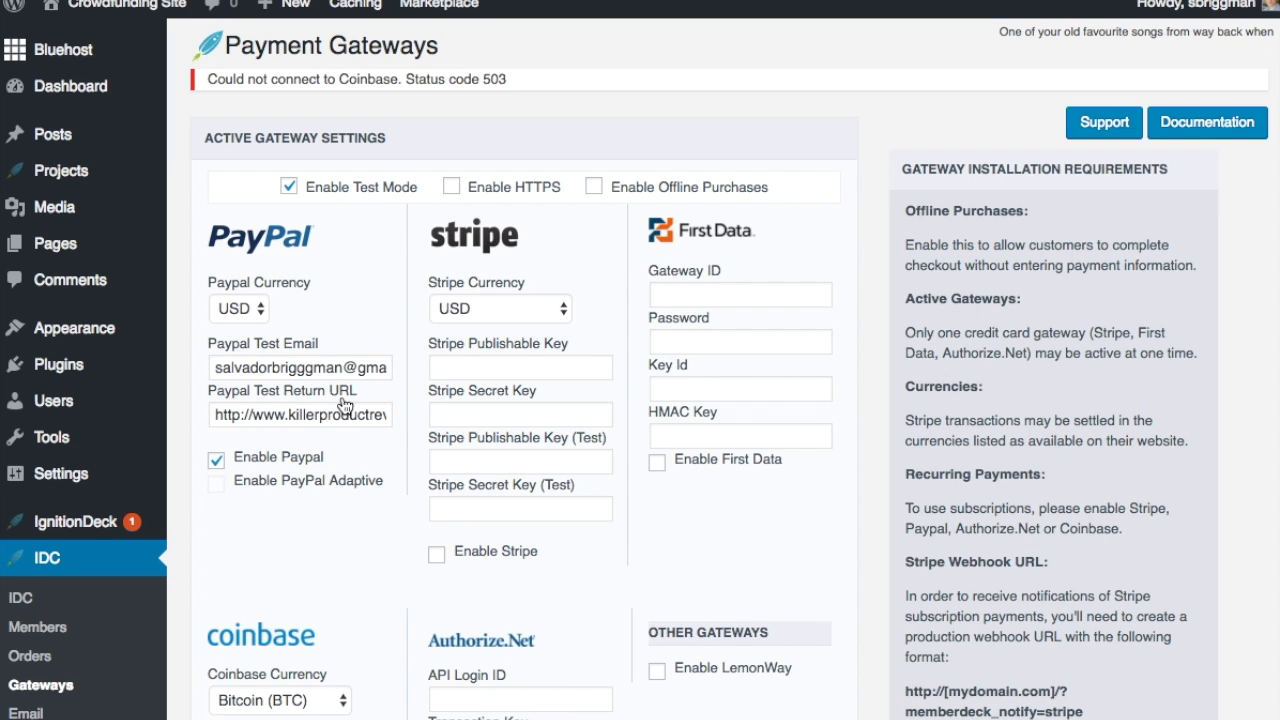
# Examine the payment gateway settings for PayPal, Stripe, First Data, Coinbase and Authorize.Net
pyautogui.scroll(-1, 347, 368)
pyautogui.scroll(-3, 347, 368)
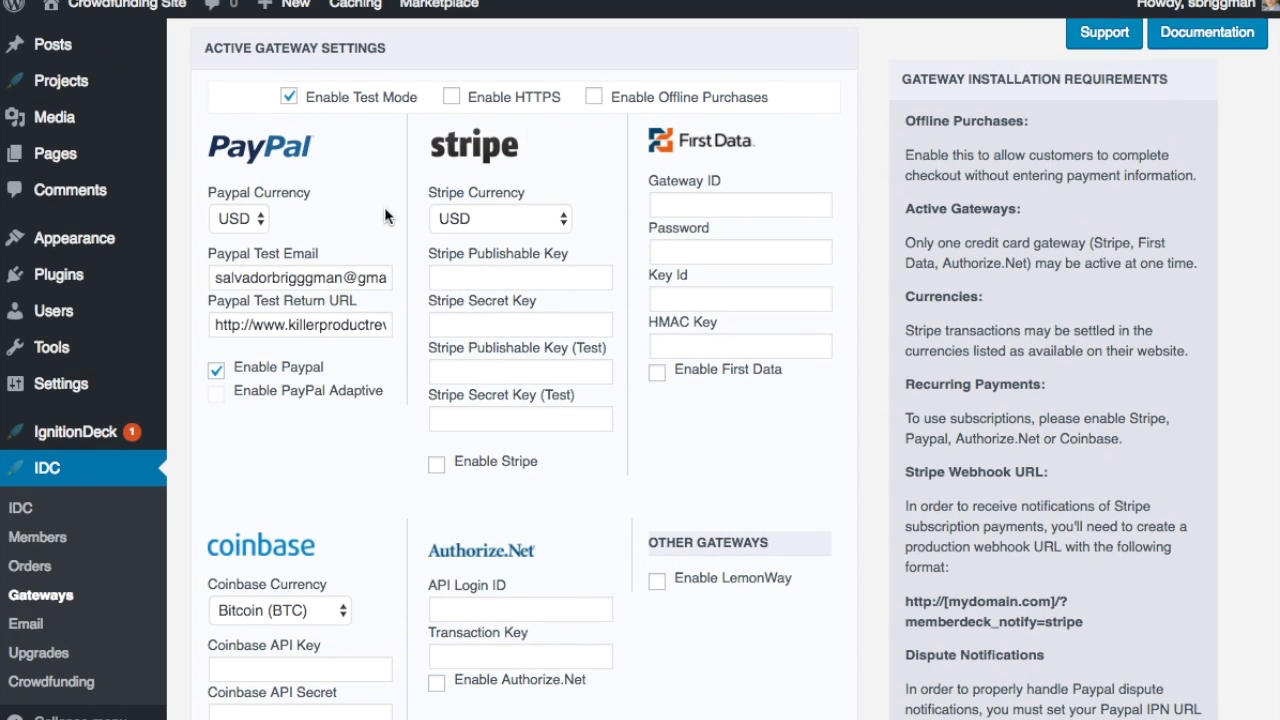
pyautogui.scroll(-10, 386, 216)
pyautogui.scroll(12, 387, 217)
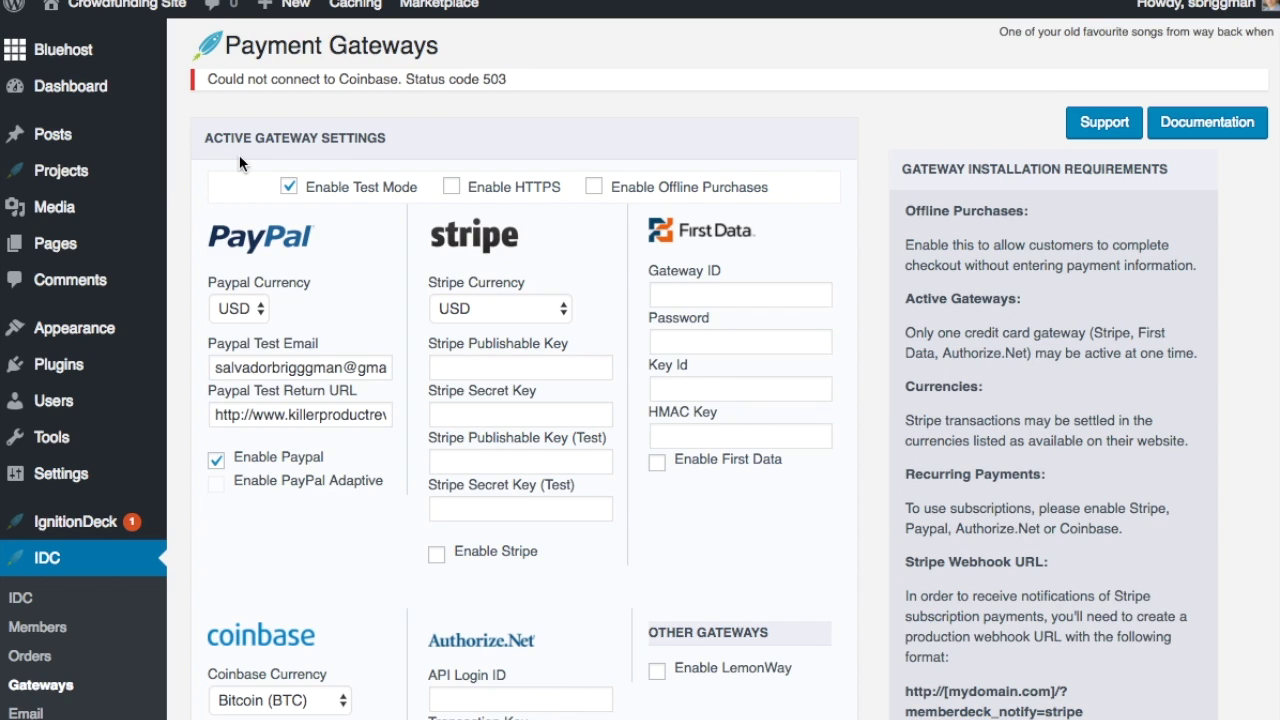
pyautogui.scroll(-5, 239, 155)
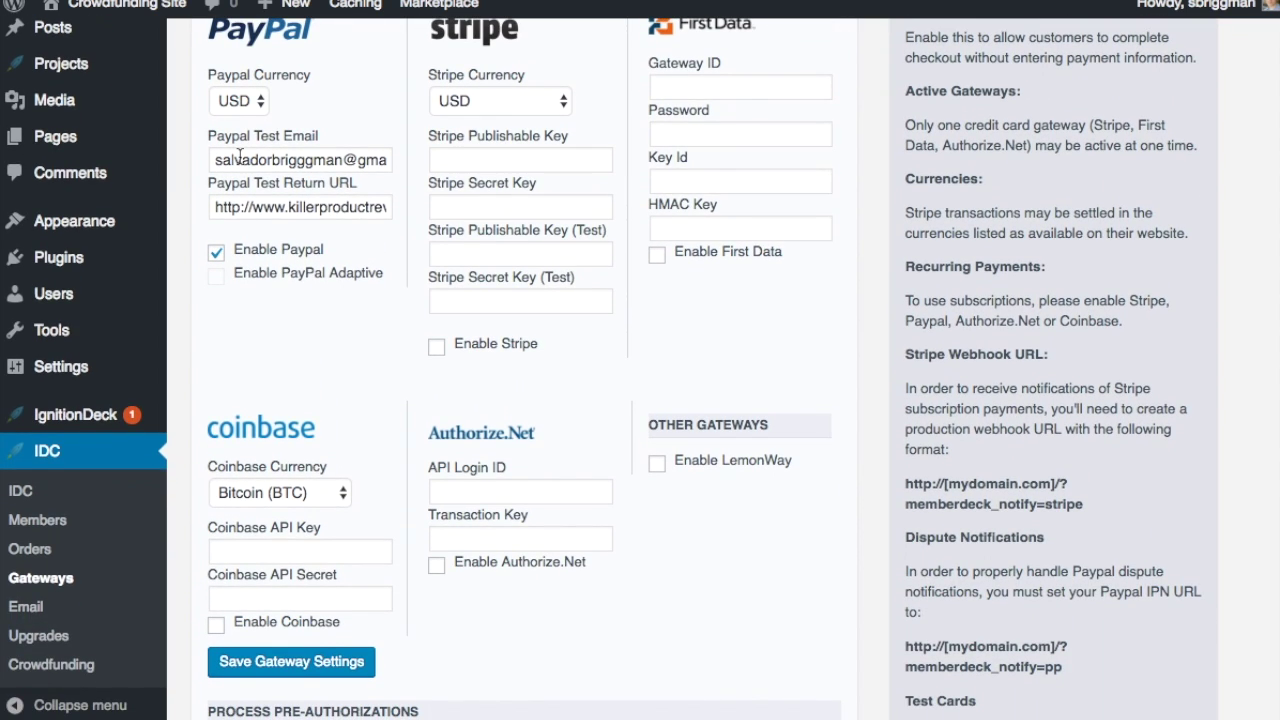
# Open the full list of IgnitionDeck modules and activate the Helix module
pyautogui.moveTo(86, 418)
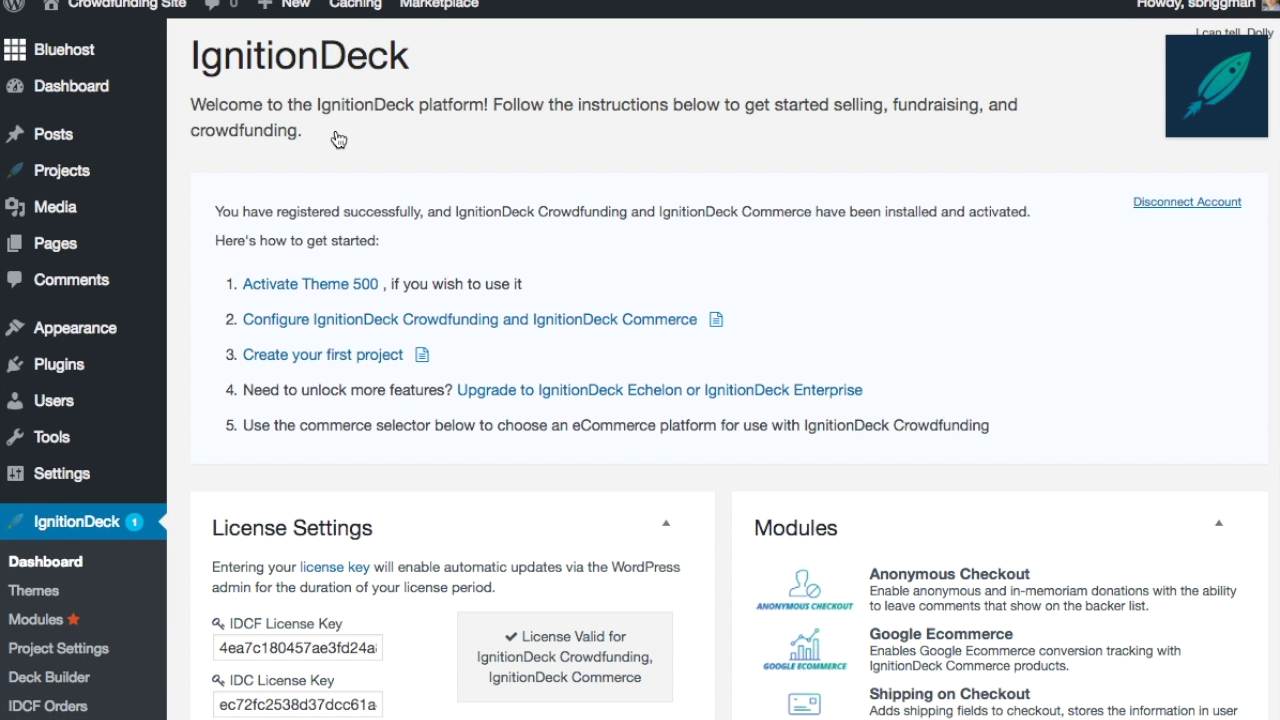
pyautogui.scroll(-3, 337, 127)
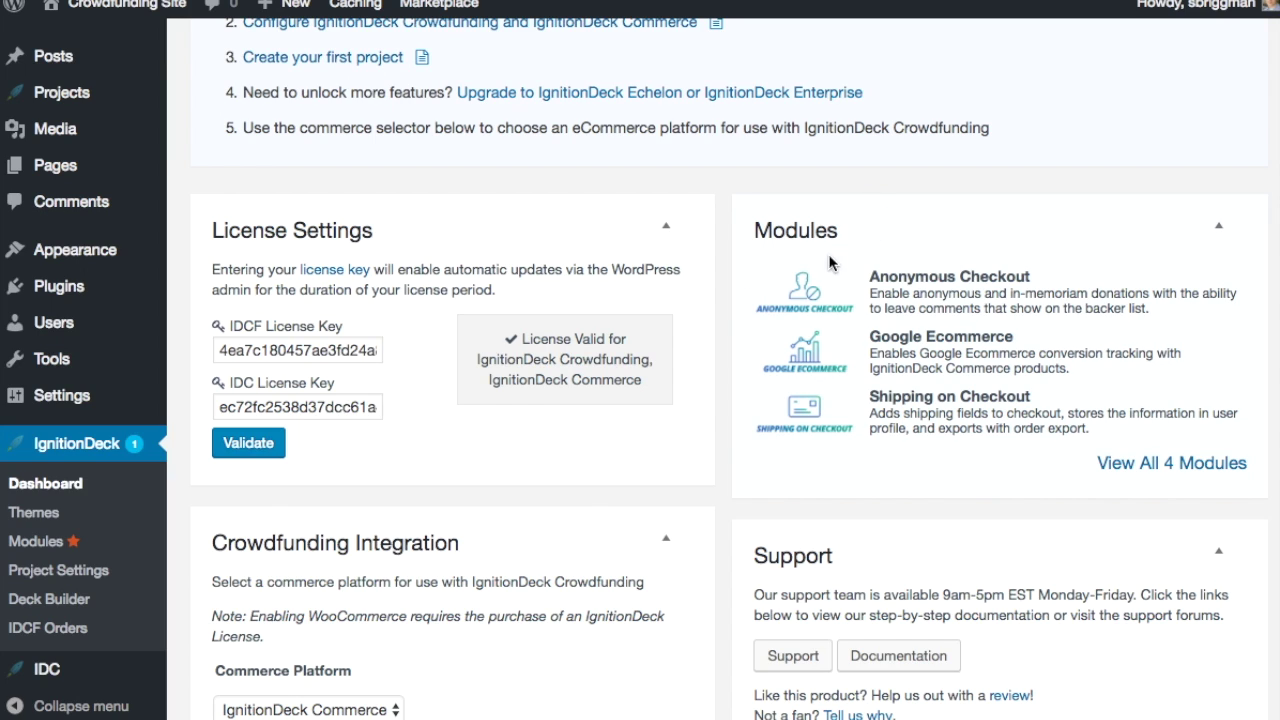
pyautogui.click(1166, 470)
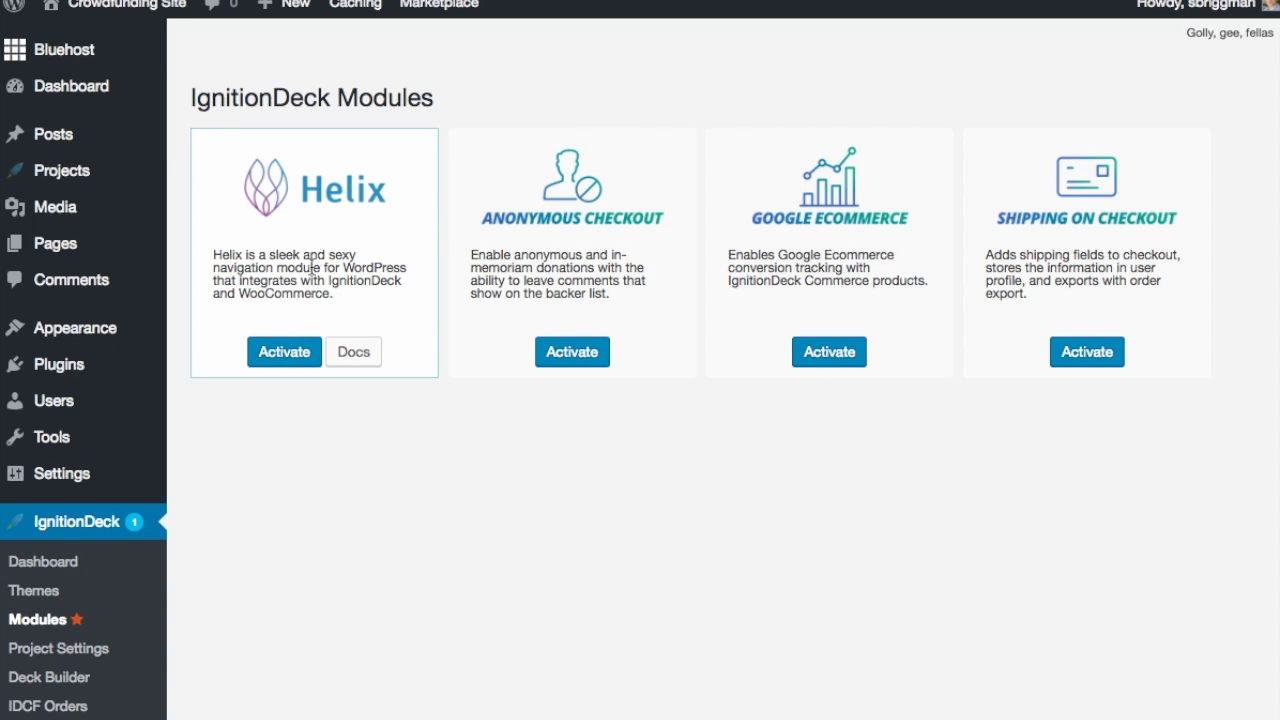
pyautogui.click(284, 350)
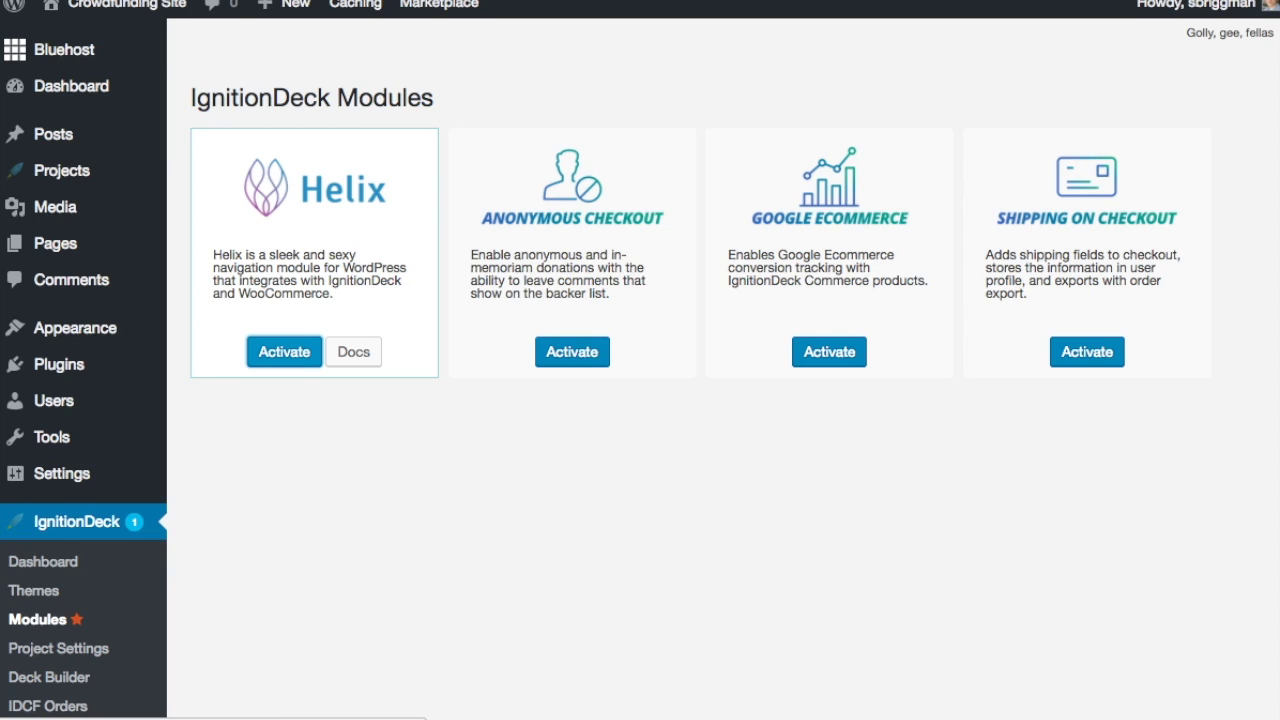
# View the Helix navigation menu on the public crowdfunding site, then close it
pyautogui.moveTo(130, 8)
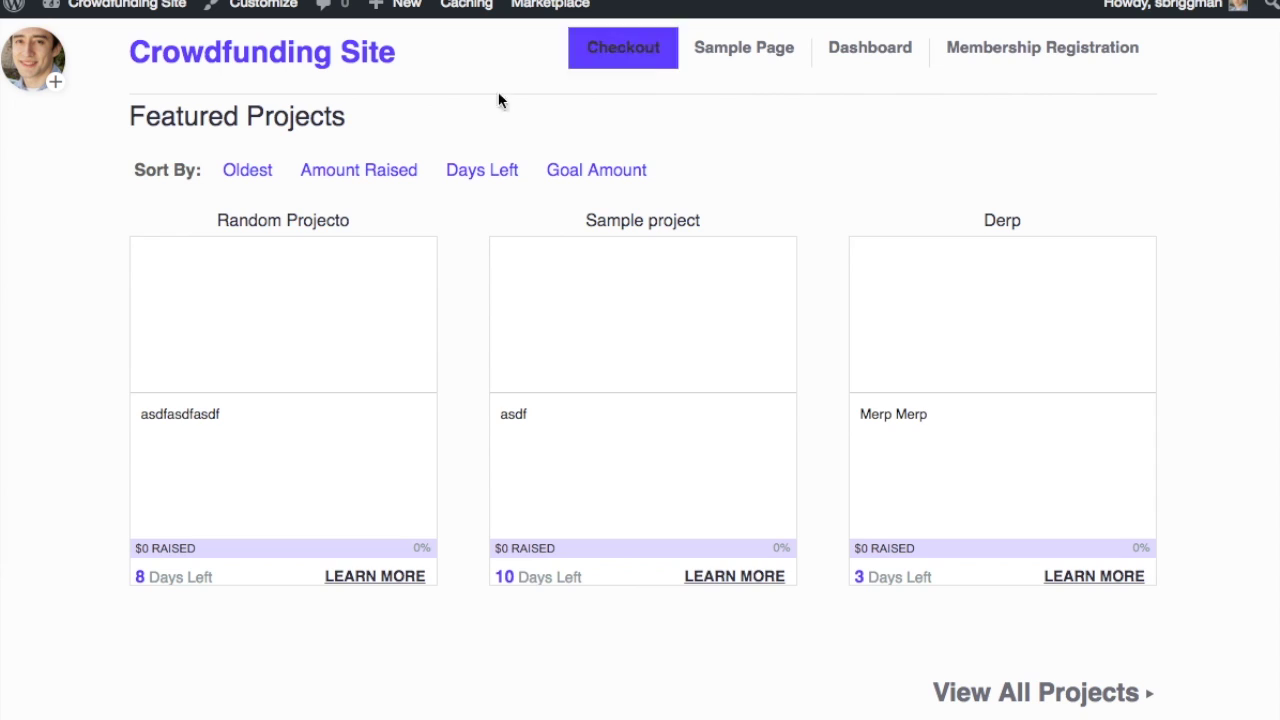
pyautogui.click(44, 82)
pyautogui.moveTo(32, 160)
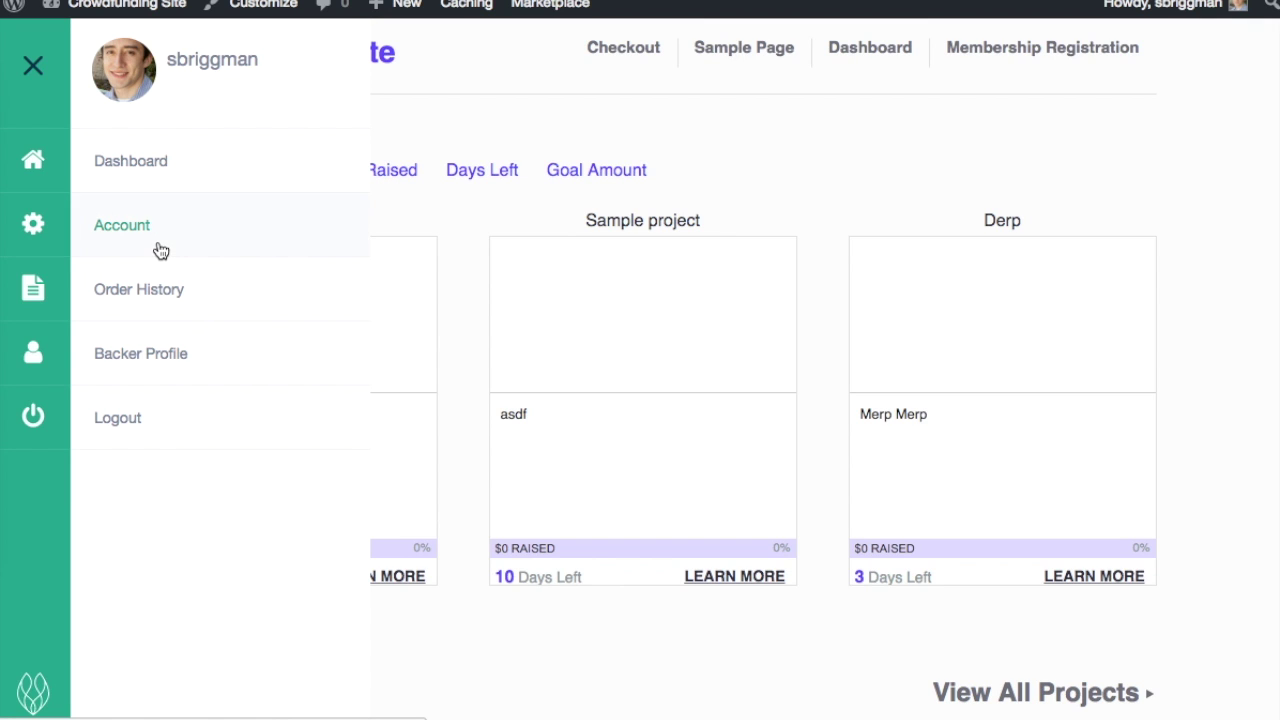
pyautogui.click(34, 68)
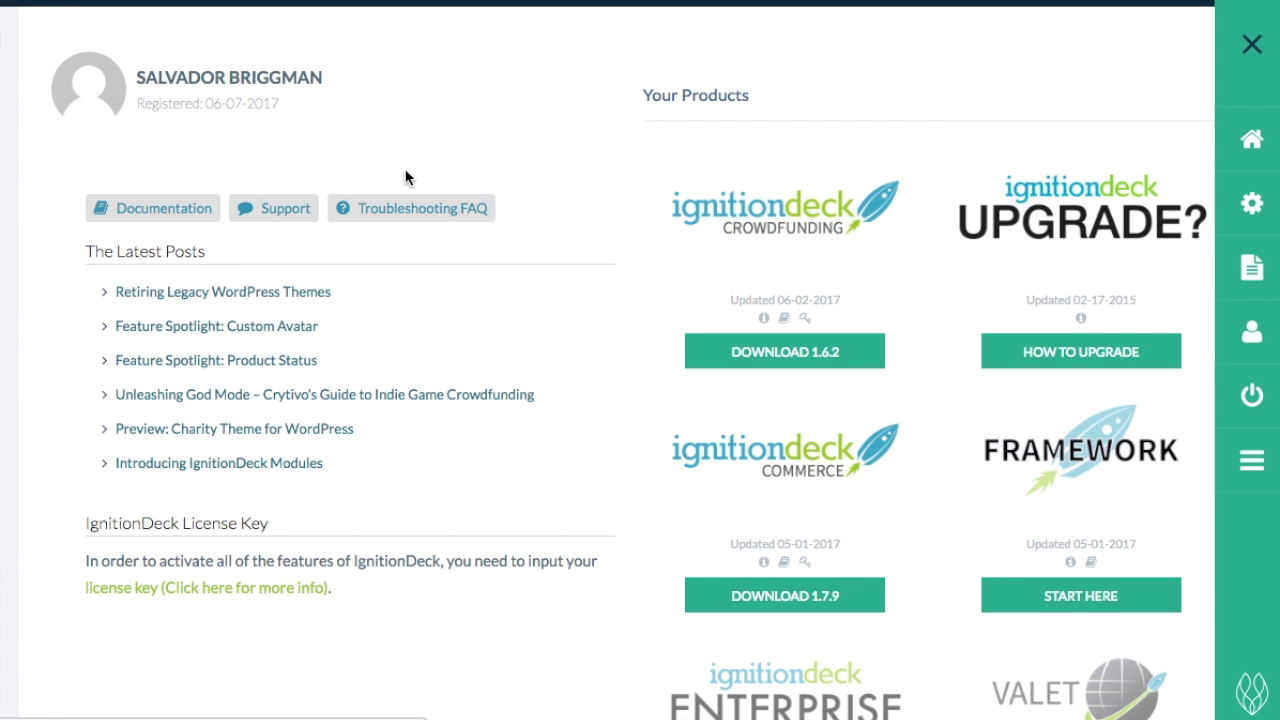
# Switch to the IgnitionDeck account dashboard and look over the available products, themes and add-ons
pyautogui.scroll(2, 783, 131)
pyautogui.moveTo(1025, 27)
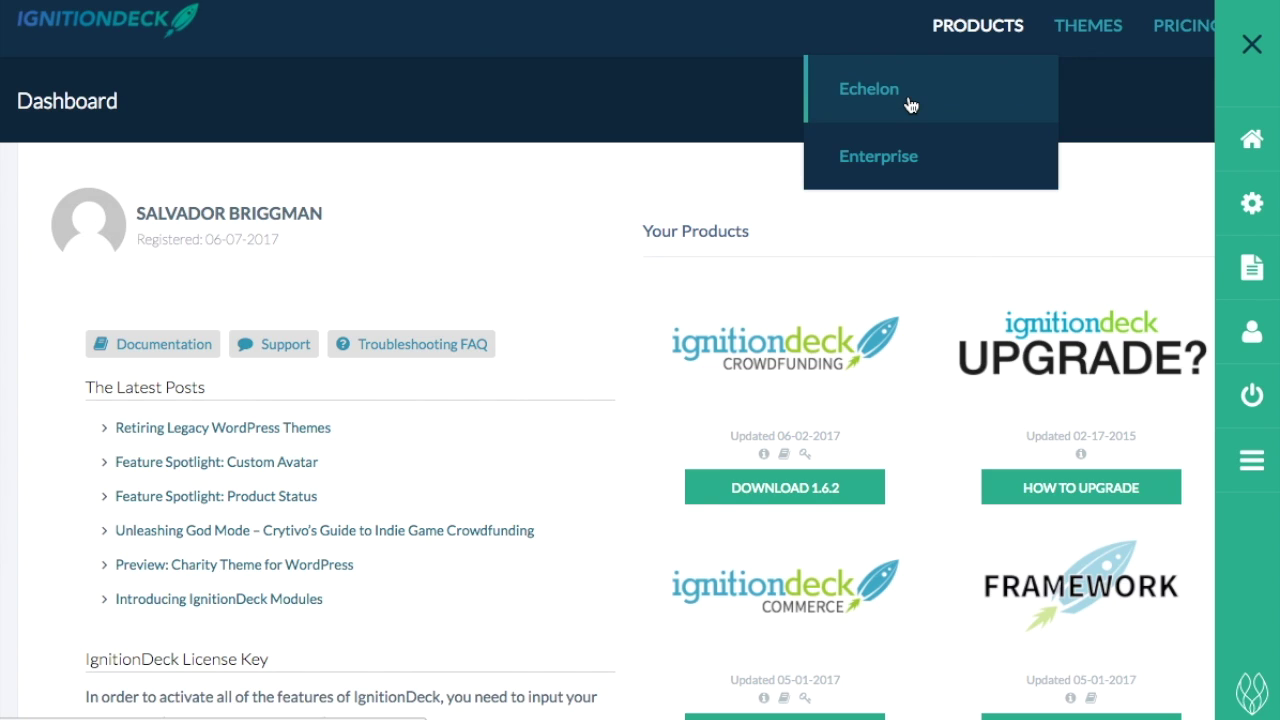
pyautogui.scroll(-10, 651, 371)
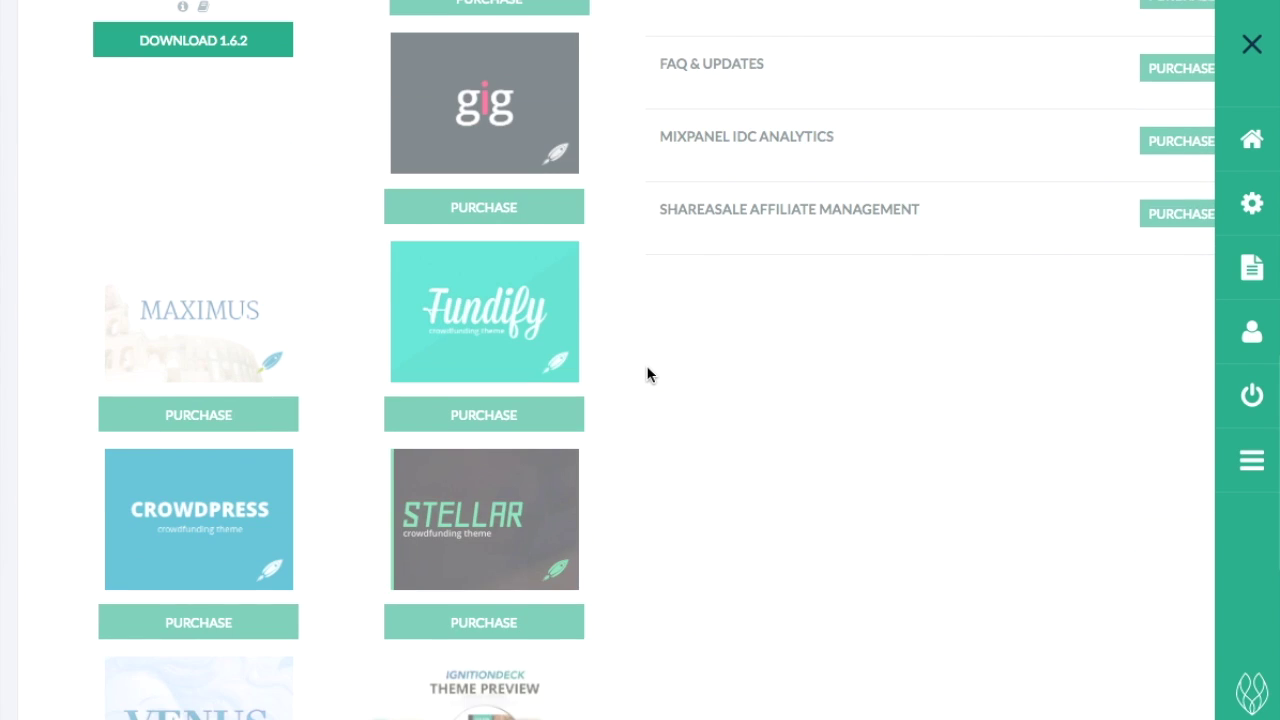
pyautogui.scroll(10, 963, 107)
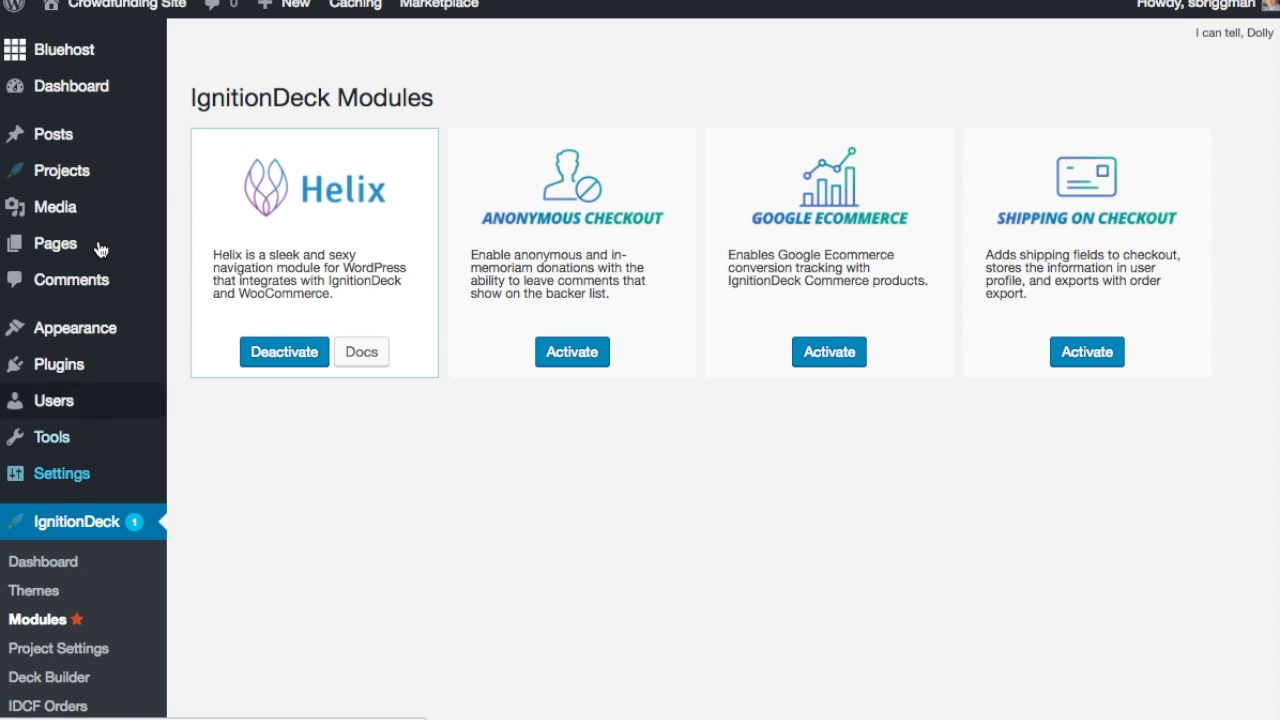
pyautogui.moveTo(77, 497)
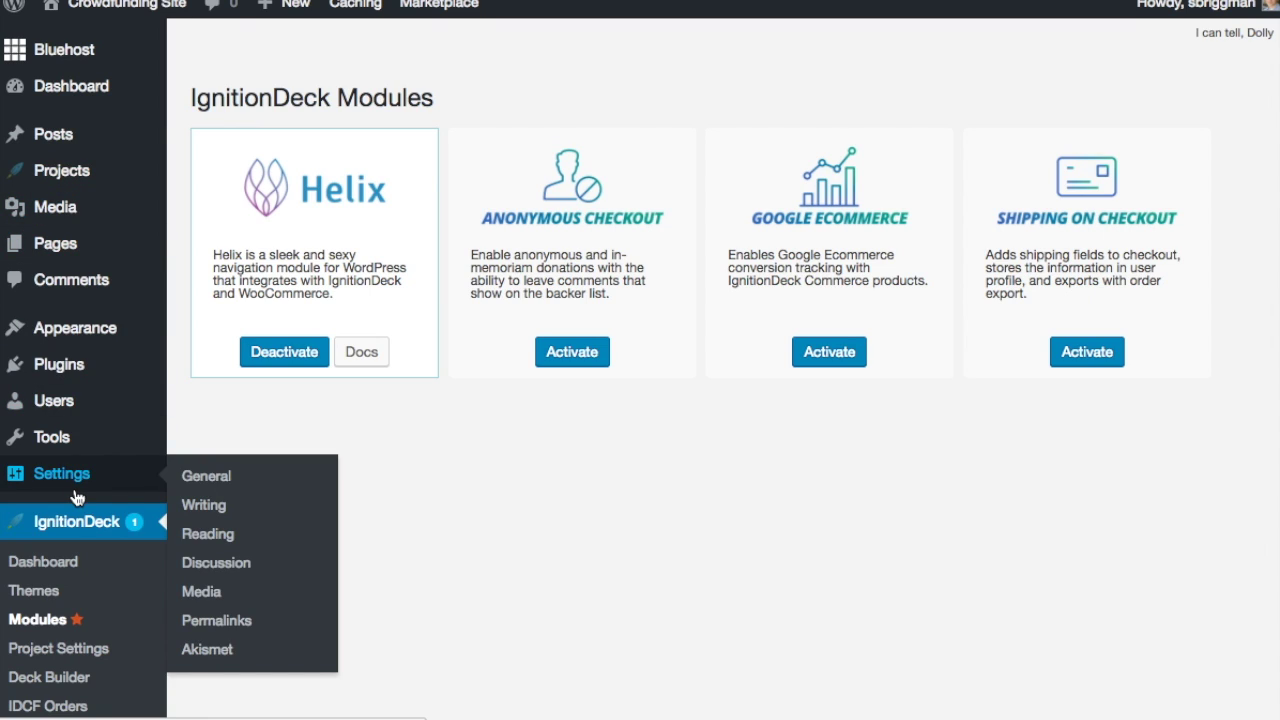
pyautogui.moveTo(157, 151)
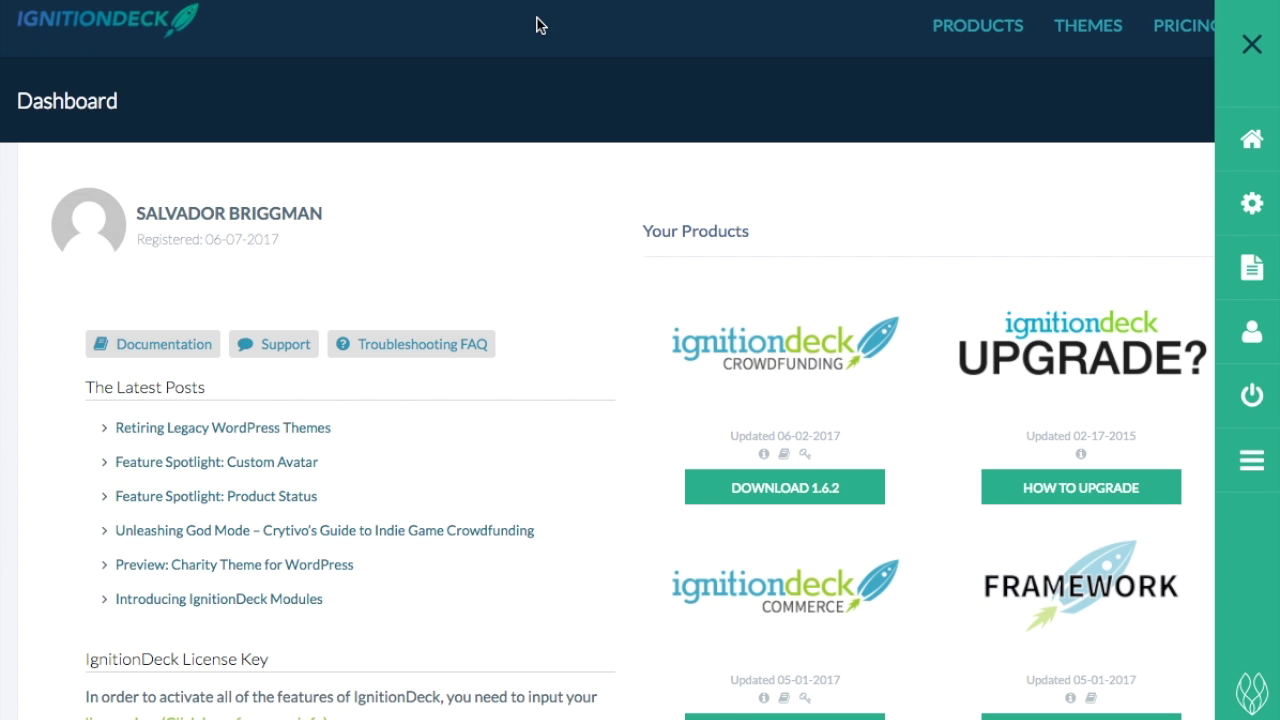
# Open the IgnitionDeck Enterprise product page and examine its purchase price and payment options
pyautogui.moveTo(994, 51)
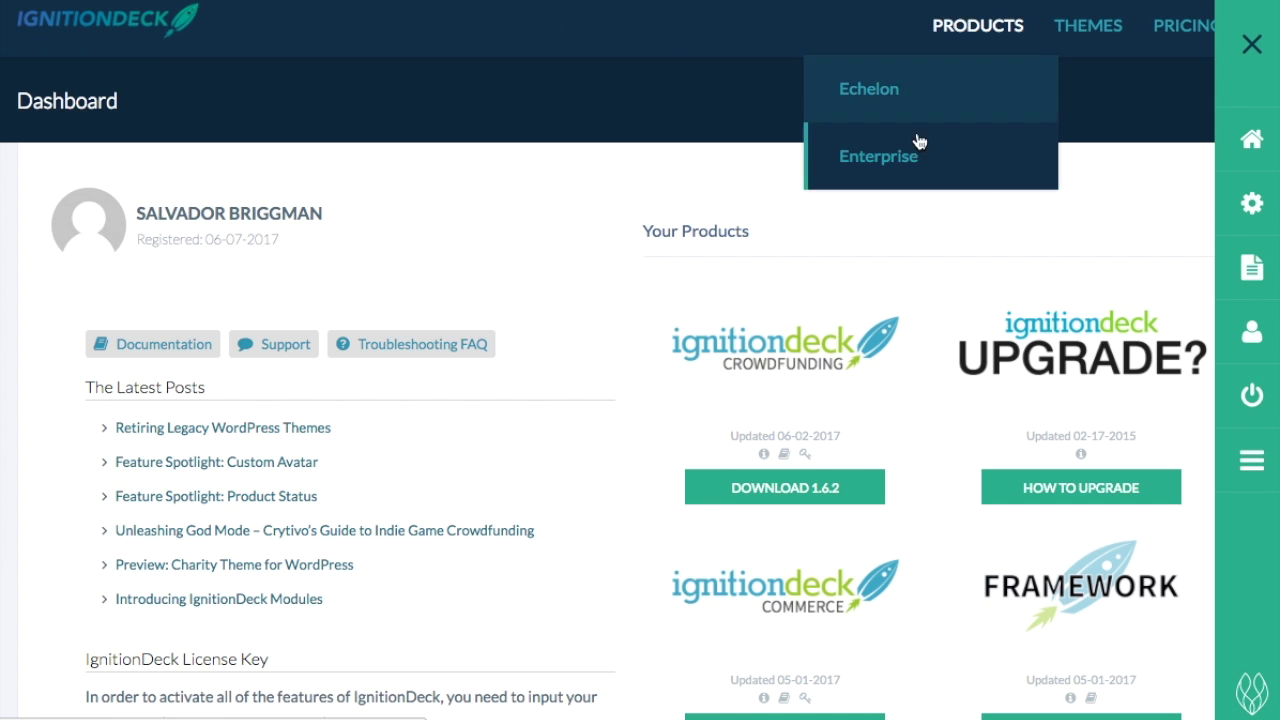
pyautogui.click(880, 168)
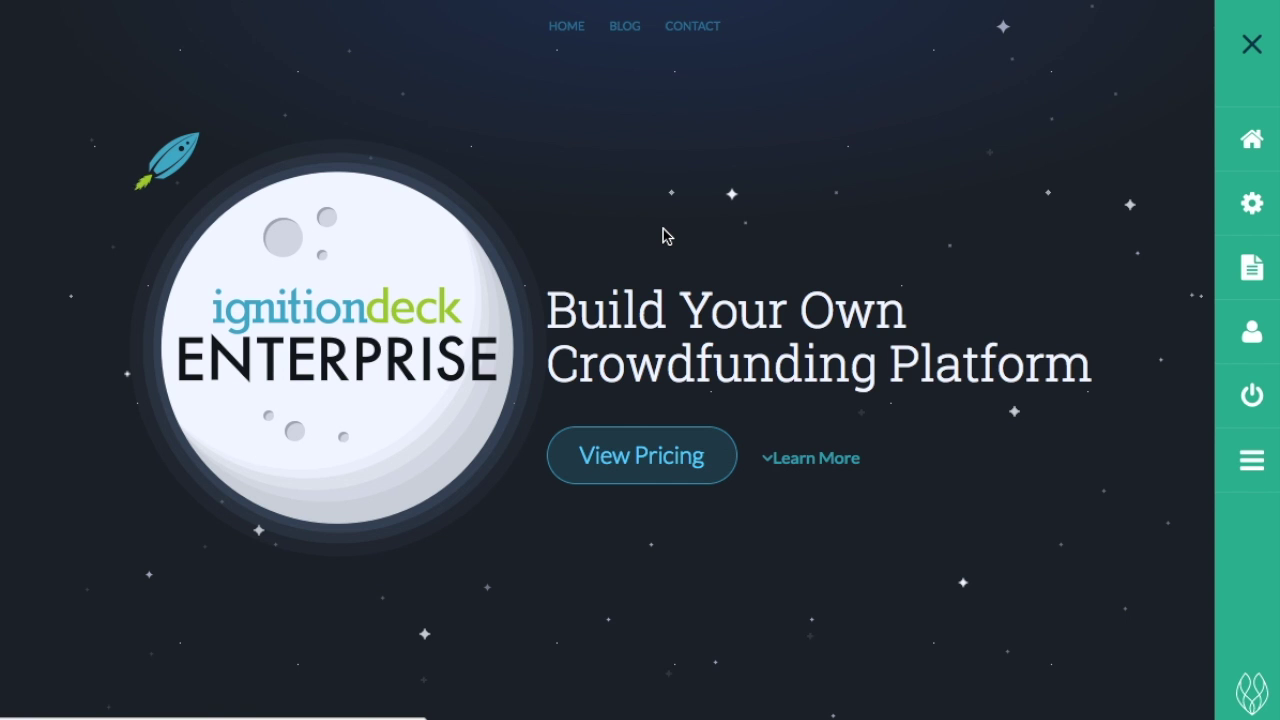
pyautogui.scroll(-3, 666, 236)
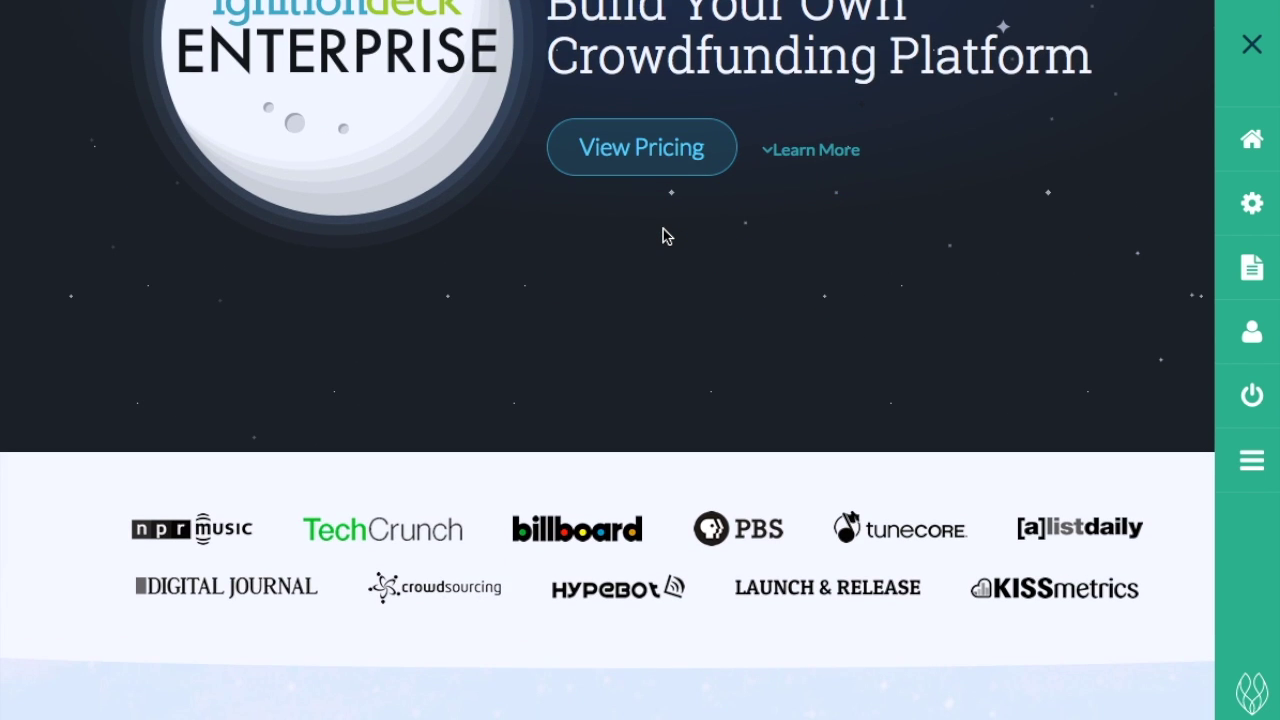
pyautogui.scroll(-20, 666, 236)
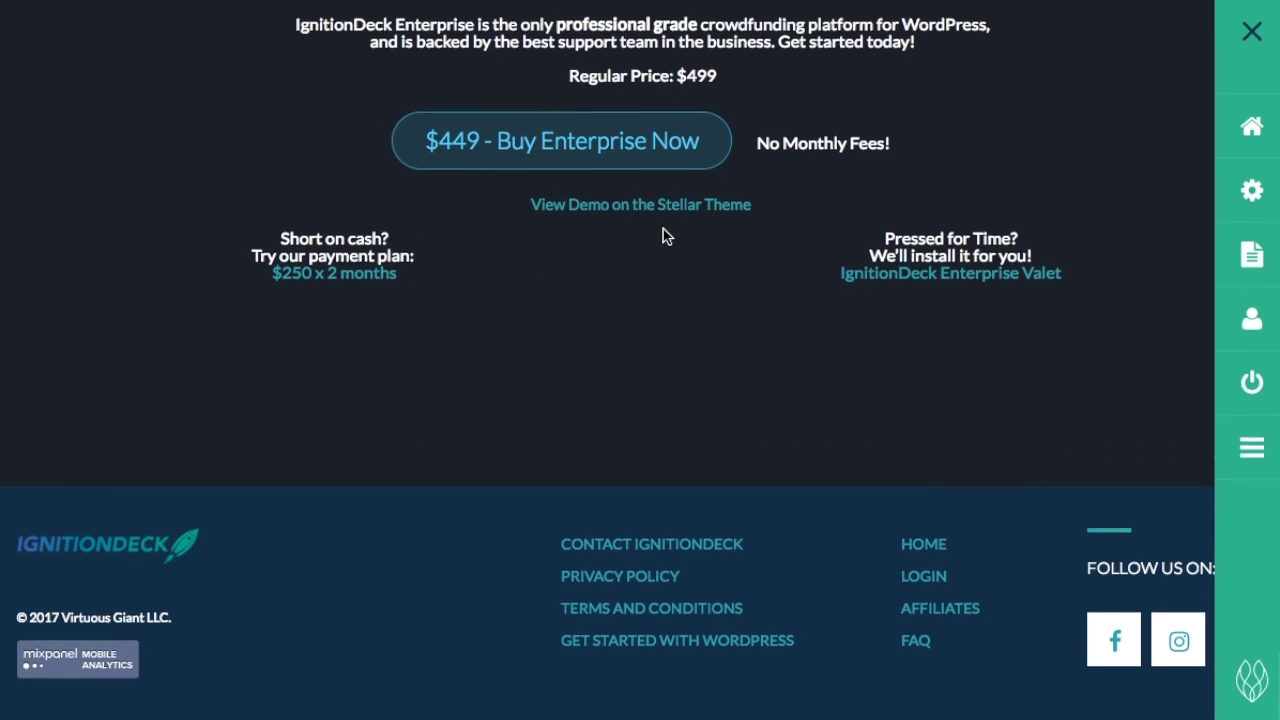
pyautogui.scroll(2, 505, 420)
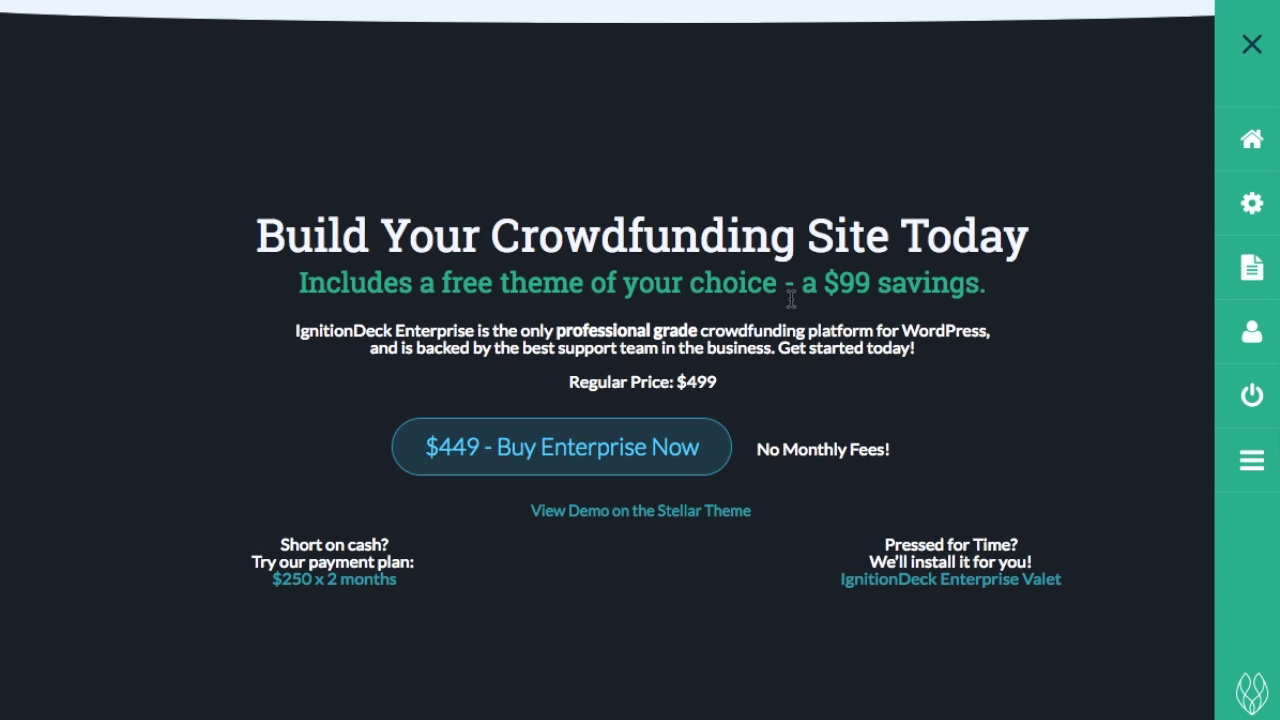
# Examine the Enterprise feature descriptions, including user-submitted projects, project fees, backer and creator signup, and front-end project submission
pyautogui.scroll(15, 791, 298)
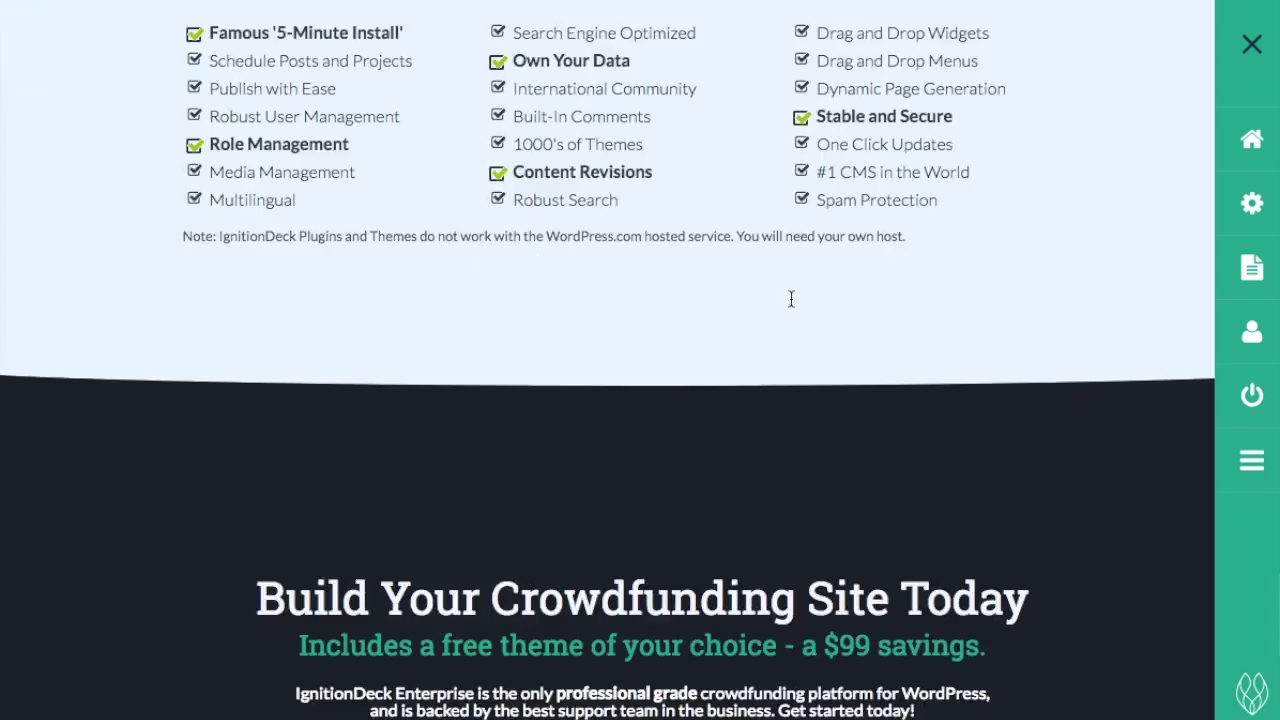
pyautogui.scroll(8, 791, 298)
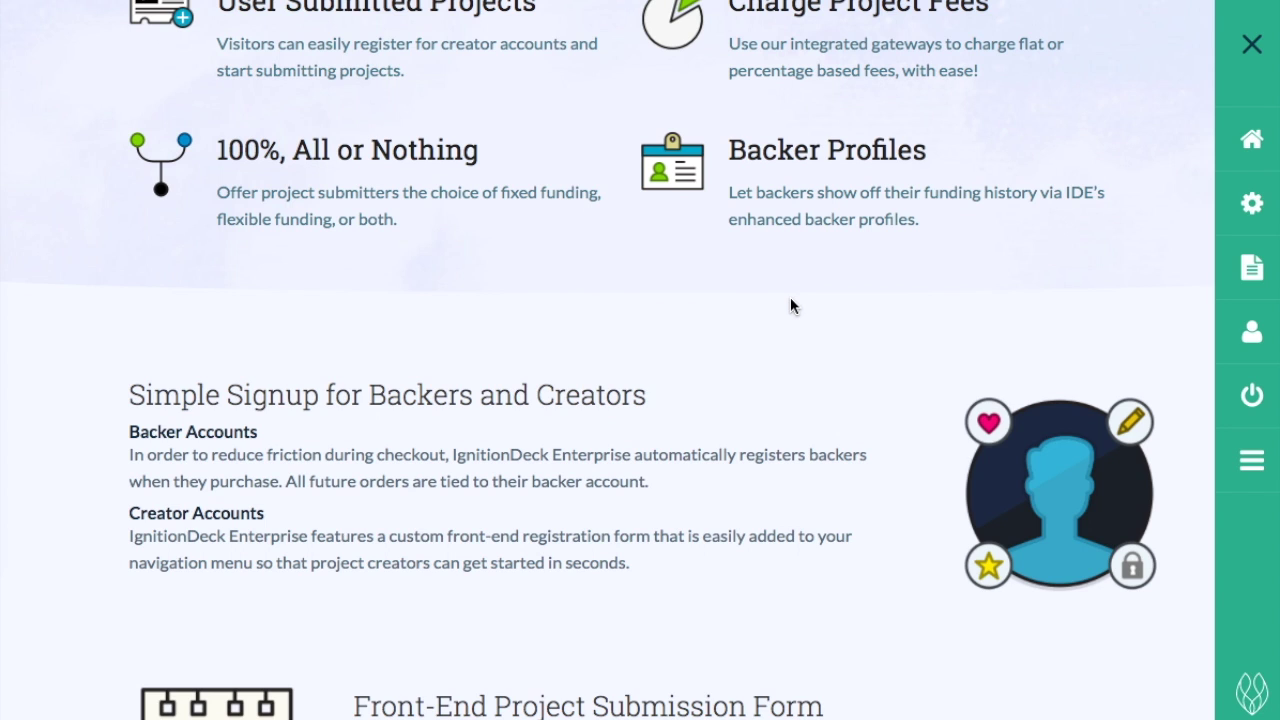
pyautogui.scroll(5, 790, 298)
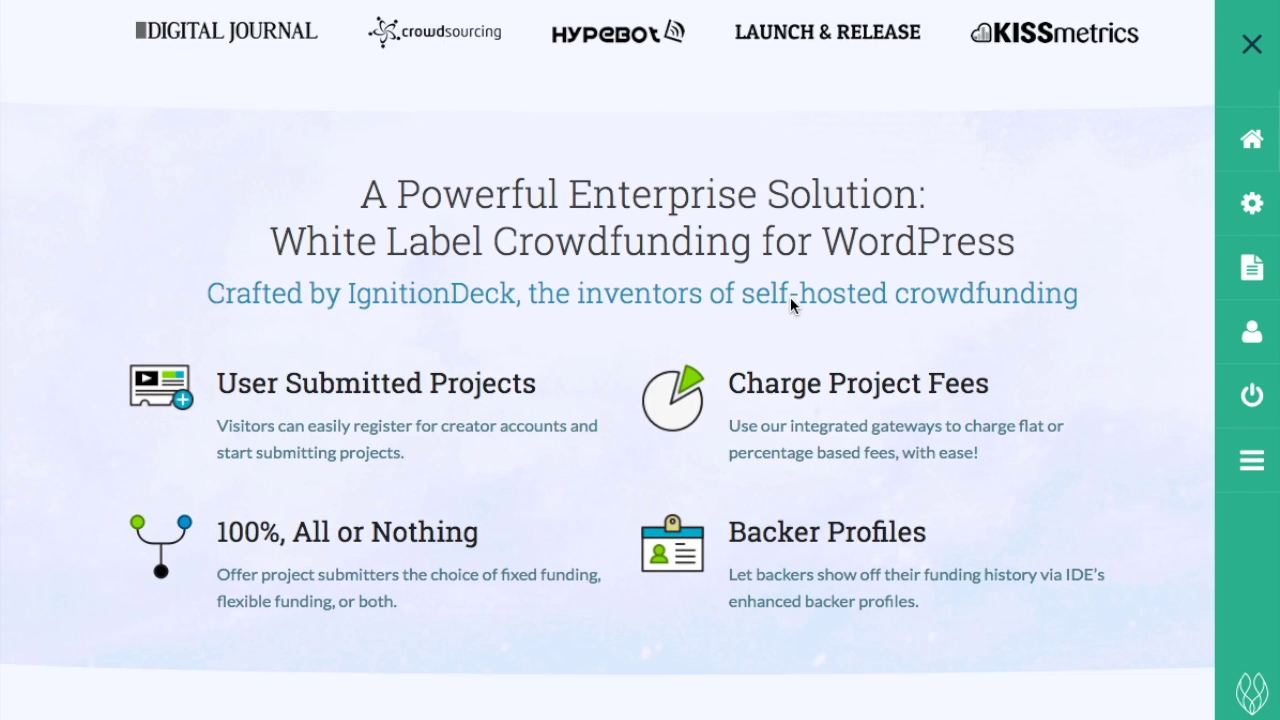
pyautogui.scroll(8, 790, 298)
pyautogui.scroll(-8, 790, 305)
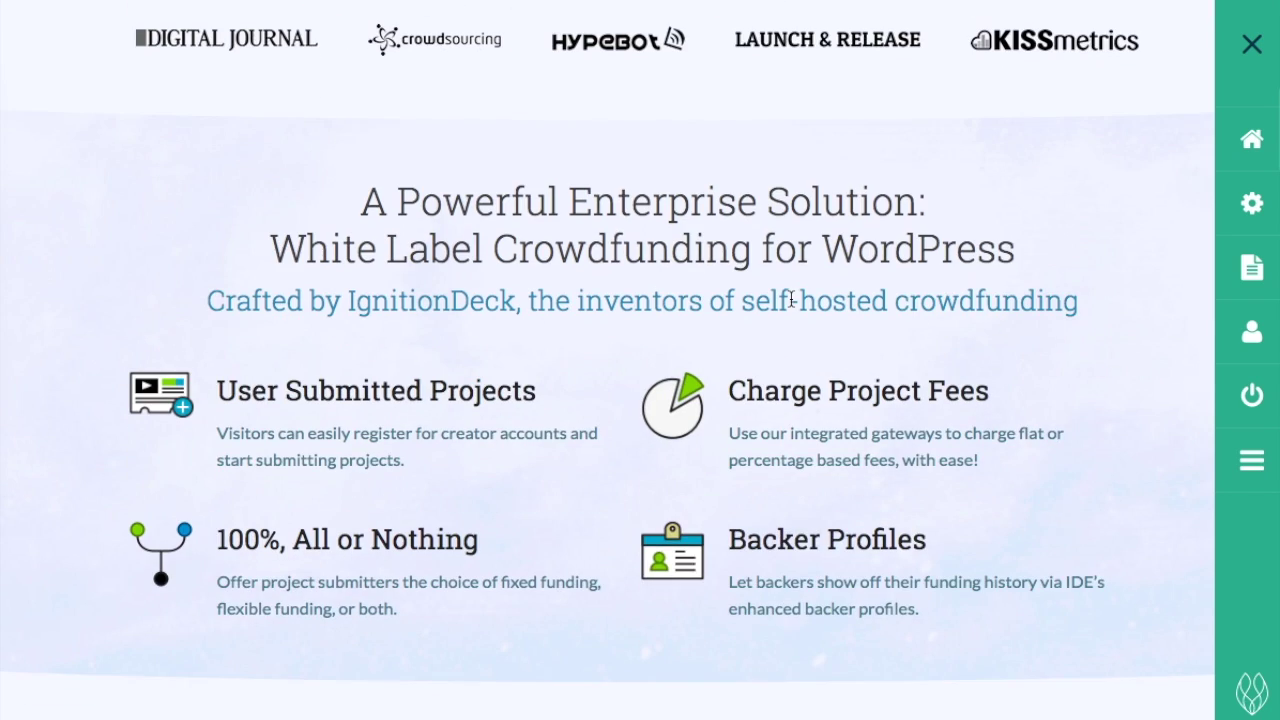
pyautogui.scroll(-4, 790, 305)
pyautogui.scroll(2, 518, 300)
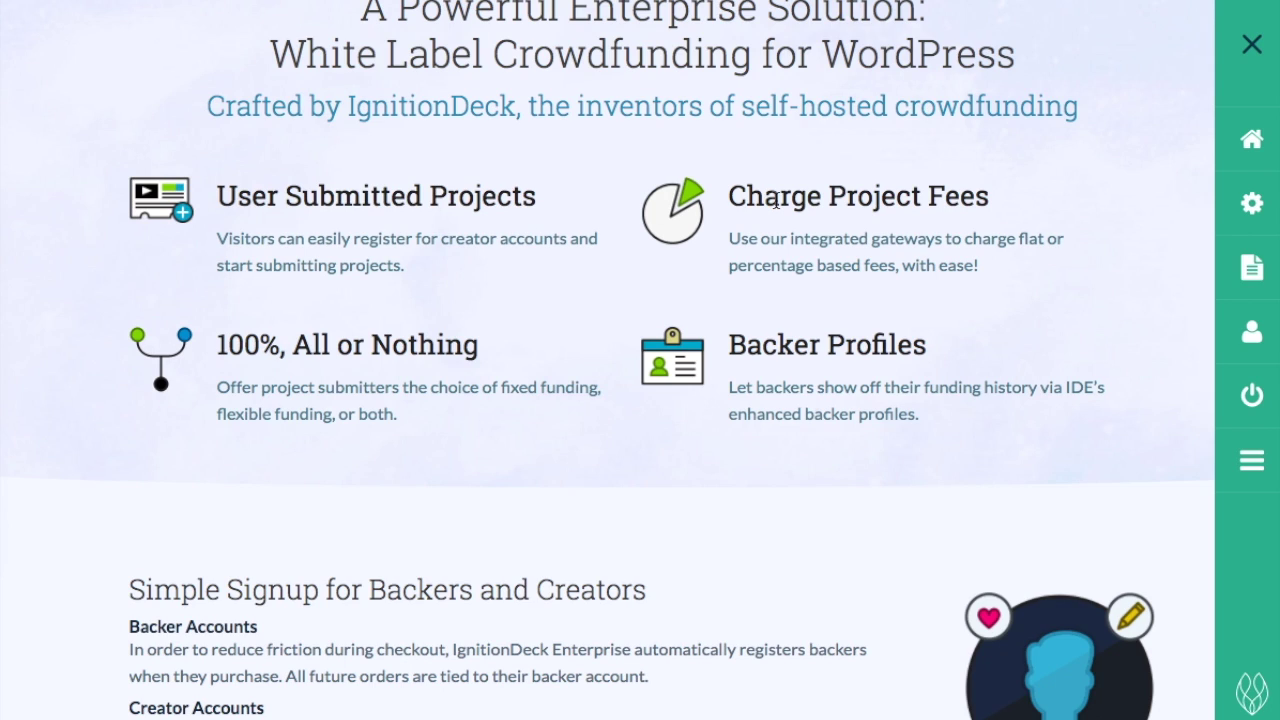
pyautogui.scroll(-2, 775, 201)
pyautogui.scroll(-5, 775, 200)
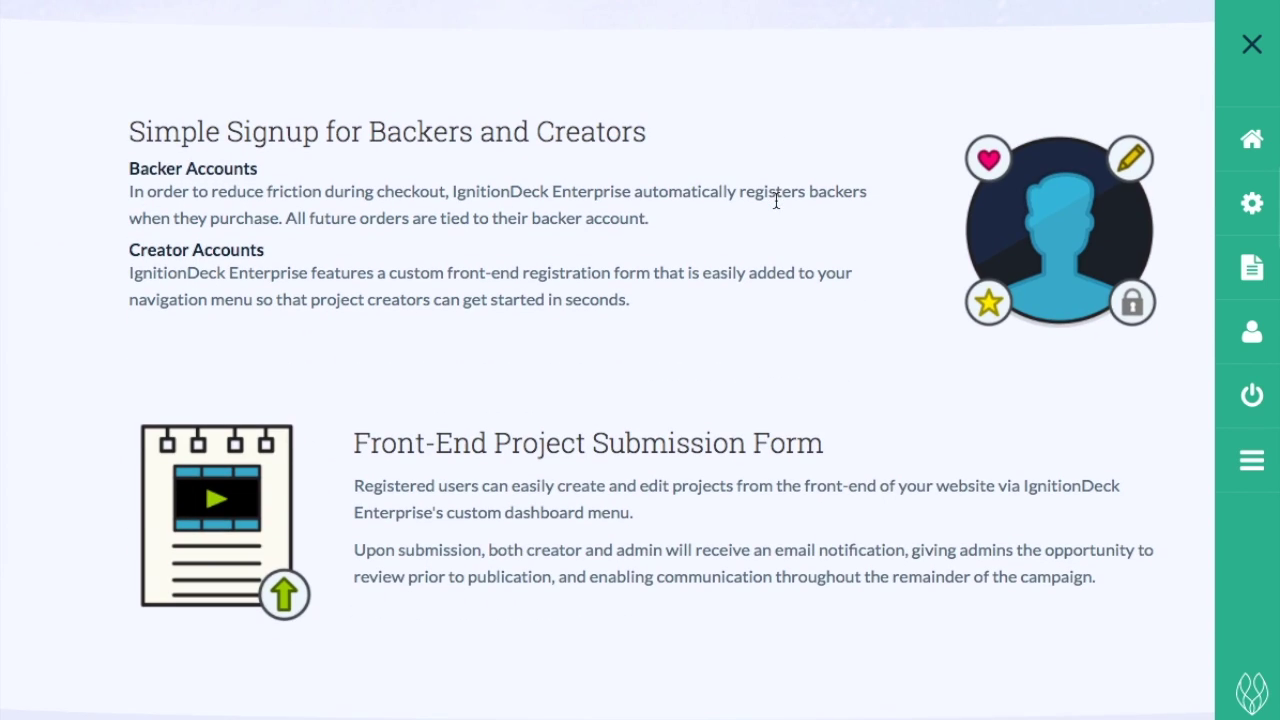
# Examine the remaining Enterprise feature descriptions, covering commissions and fees, WordPress theme compatibility, backer trust and social proof
pyautogui.scroll(-2, 775, 204)
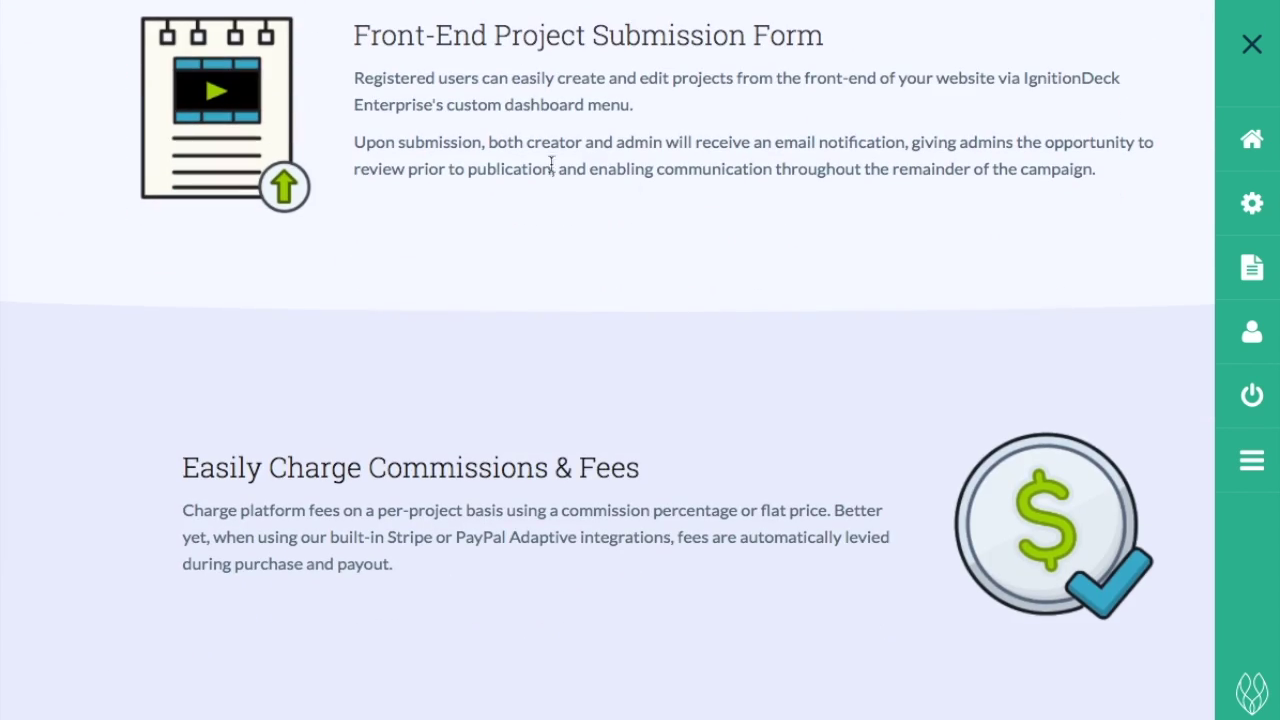
pyautogui.scroll(-4, 632, 105)
pyautogui.scroll(-3, 632, 105)
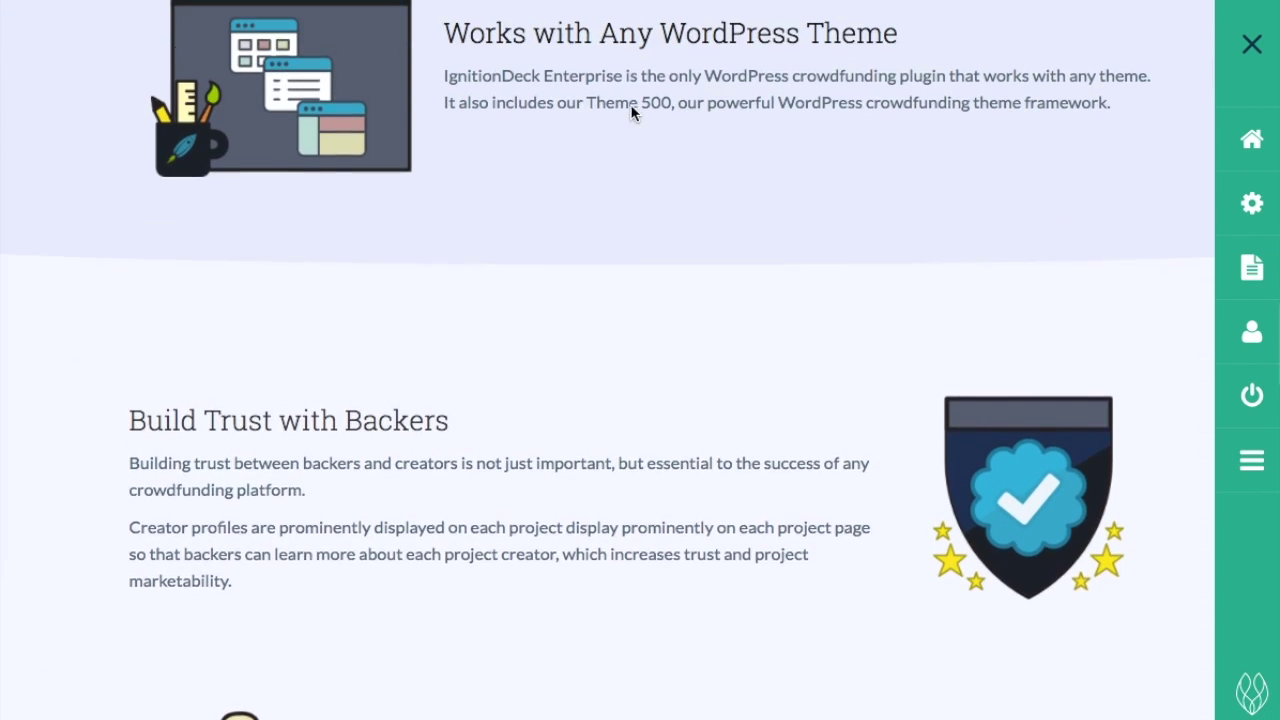
pyautogui.scroll(-3, 631, 108)
pyautogui.scroll(-1, 631, 113)
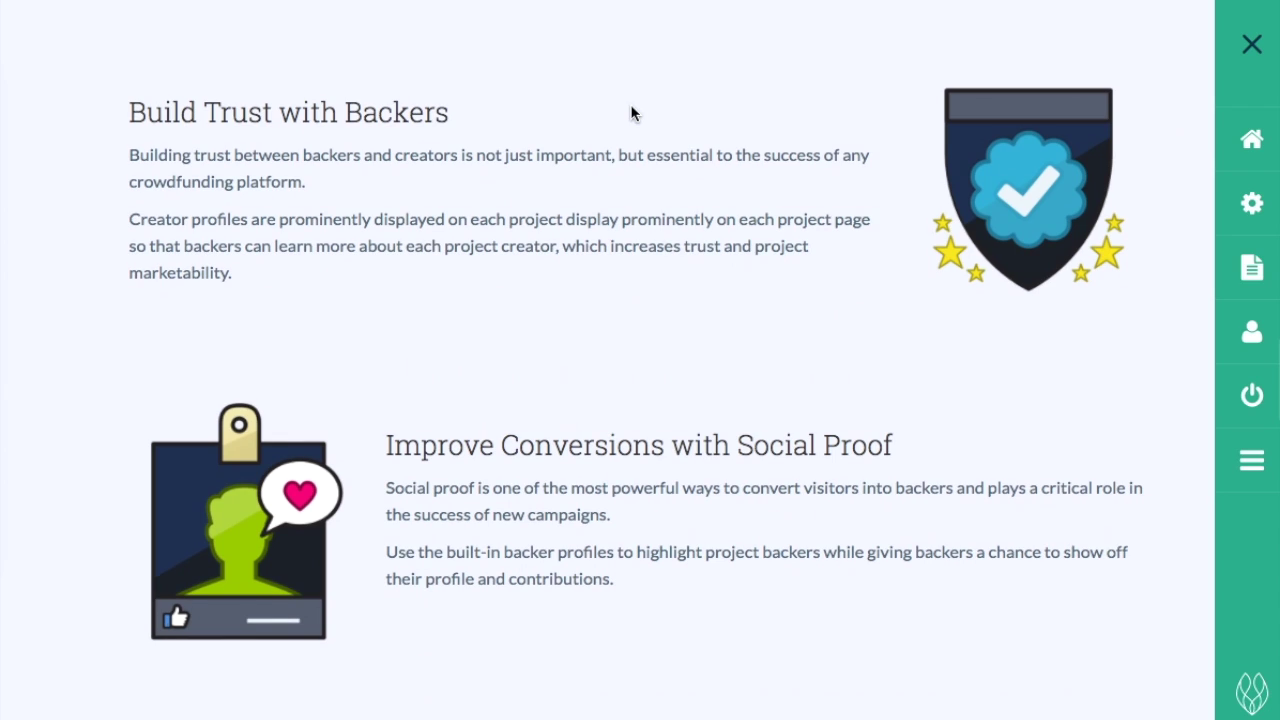
pyautogui.scroll(-4, 631, 113)
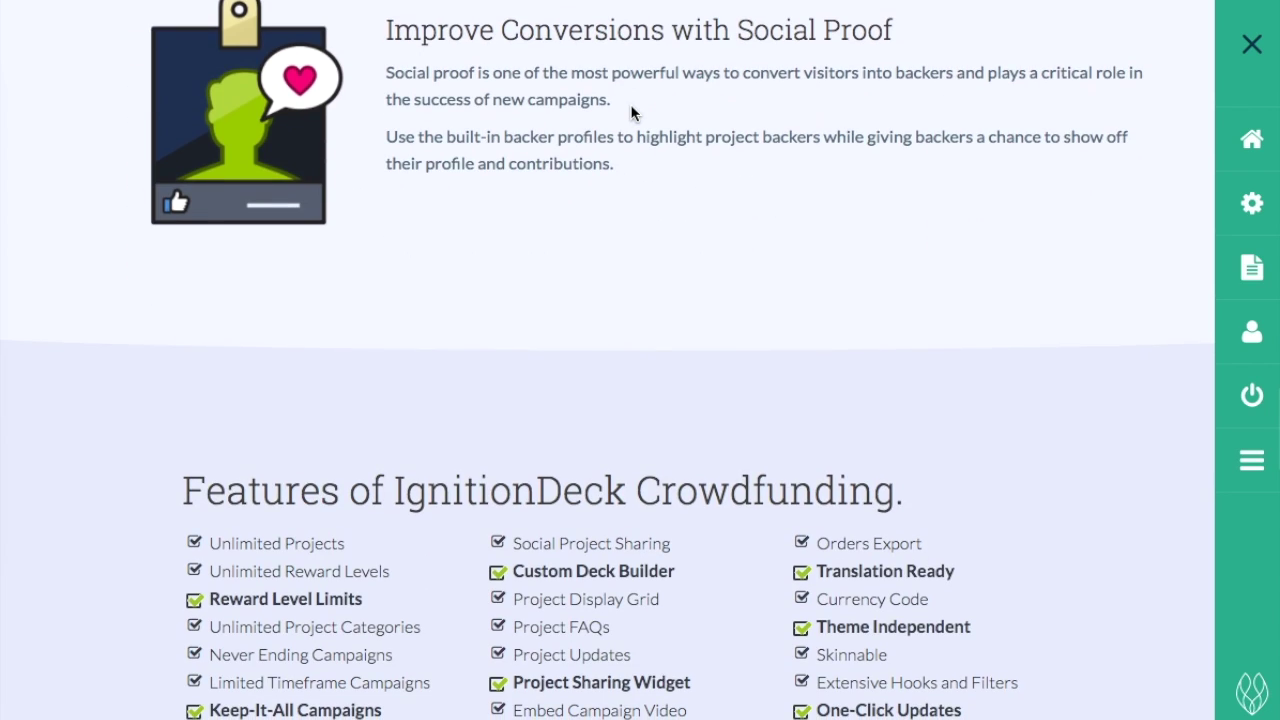
# Review the feature lists for IgnitionDeck Crowdfunding, Commerce and WordPress, along with the purchase offer at the end of the Enterprise page
pyautogui.scroll(-2, 631, 113)
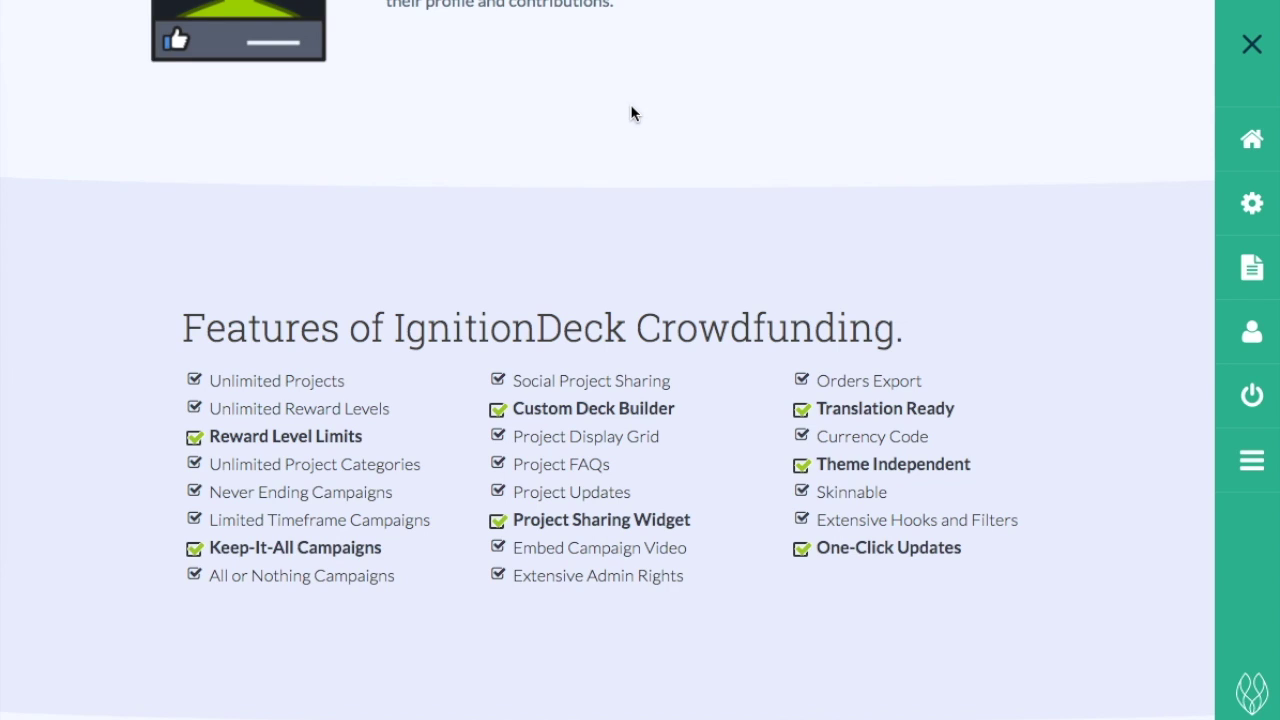
pyautogui.scroll(-3, 631, 113)
pyautogui.scroll(-4, 637, 82)
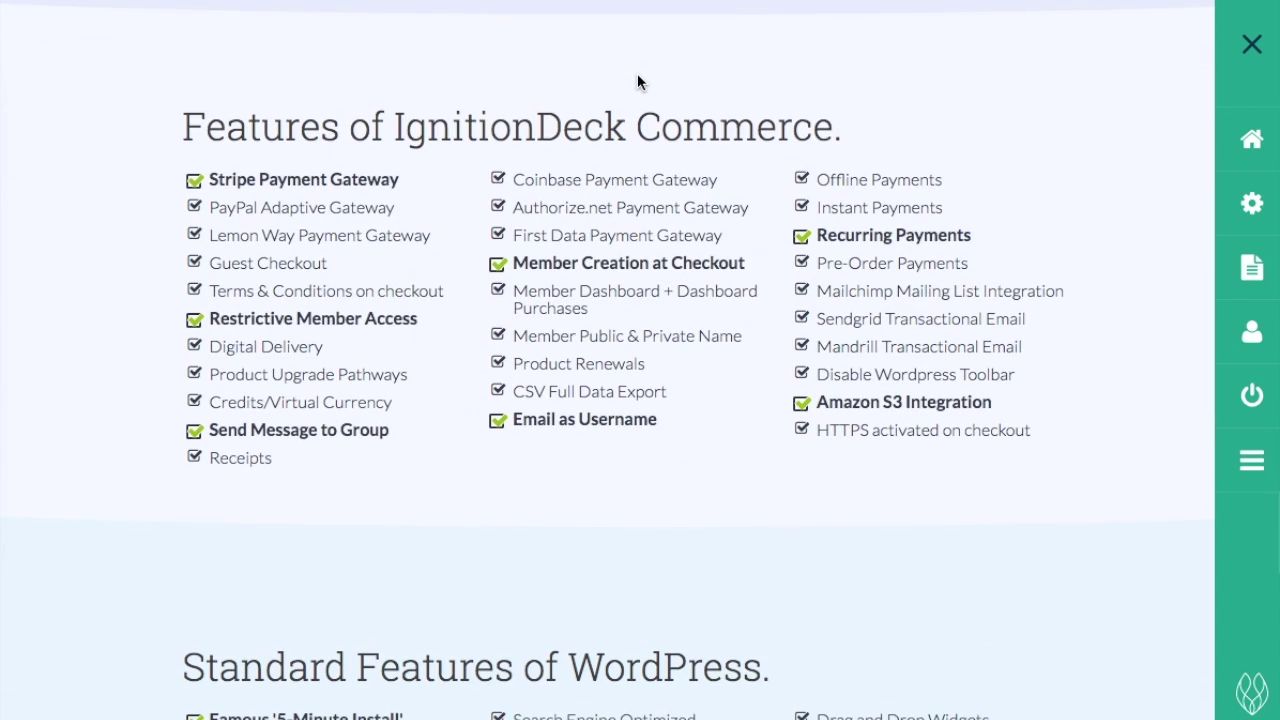
pyautogui.scroll(-5, 637, 74)
pyautogui.scroll(-5, 637, 74)
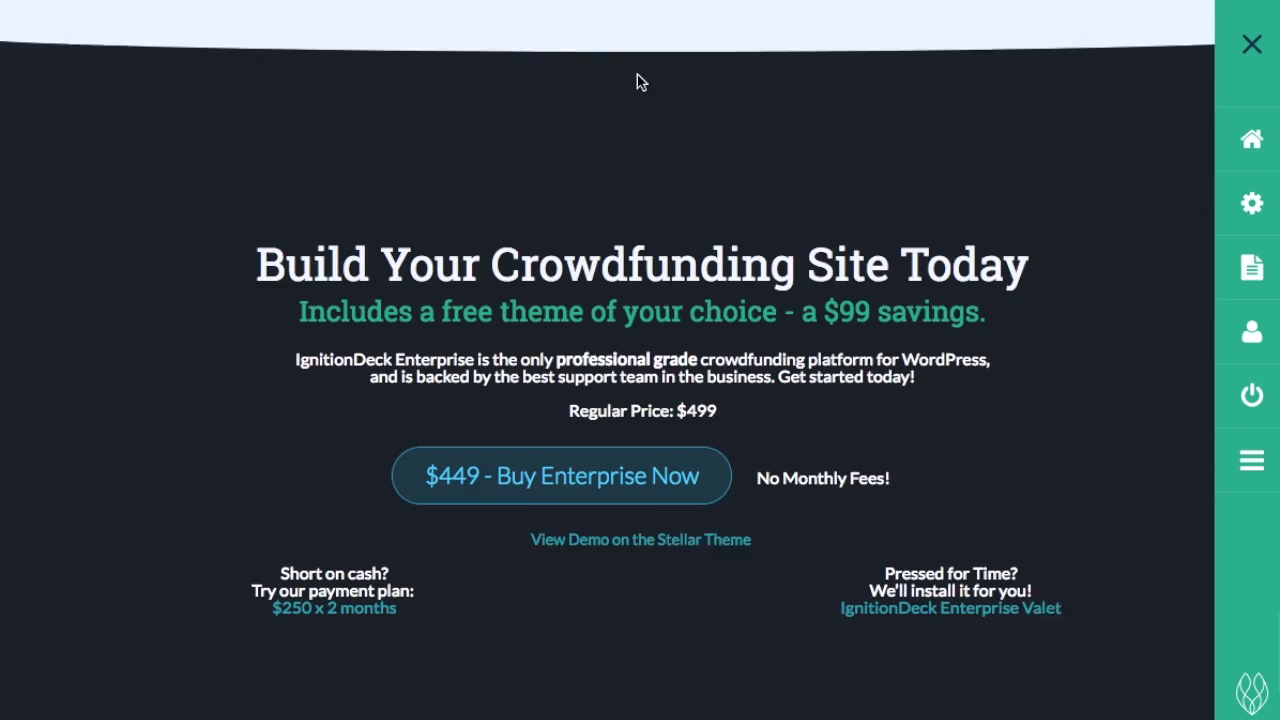
pyautogui.scroll(-2, 637, 82)
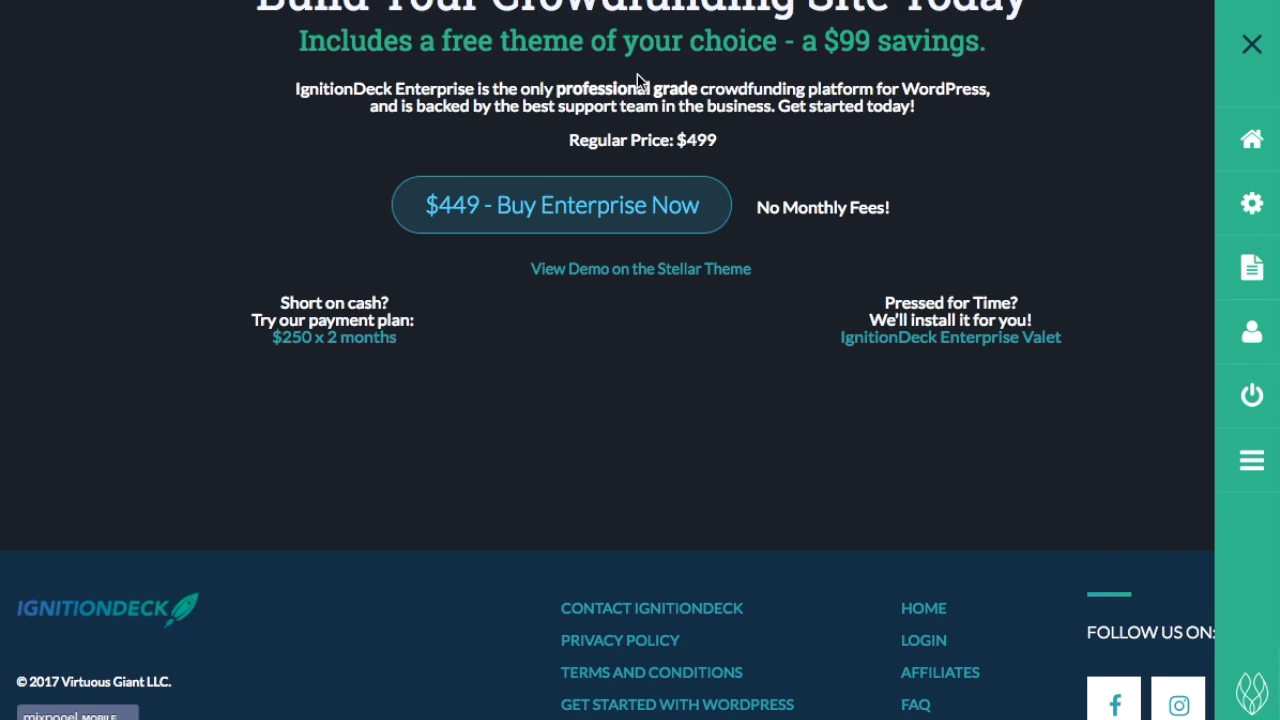
pyautogui.scroll(20, 637, 82)
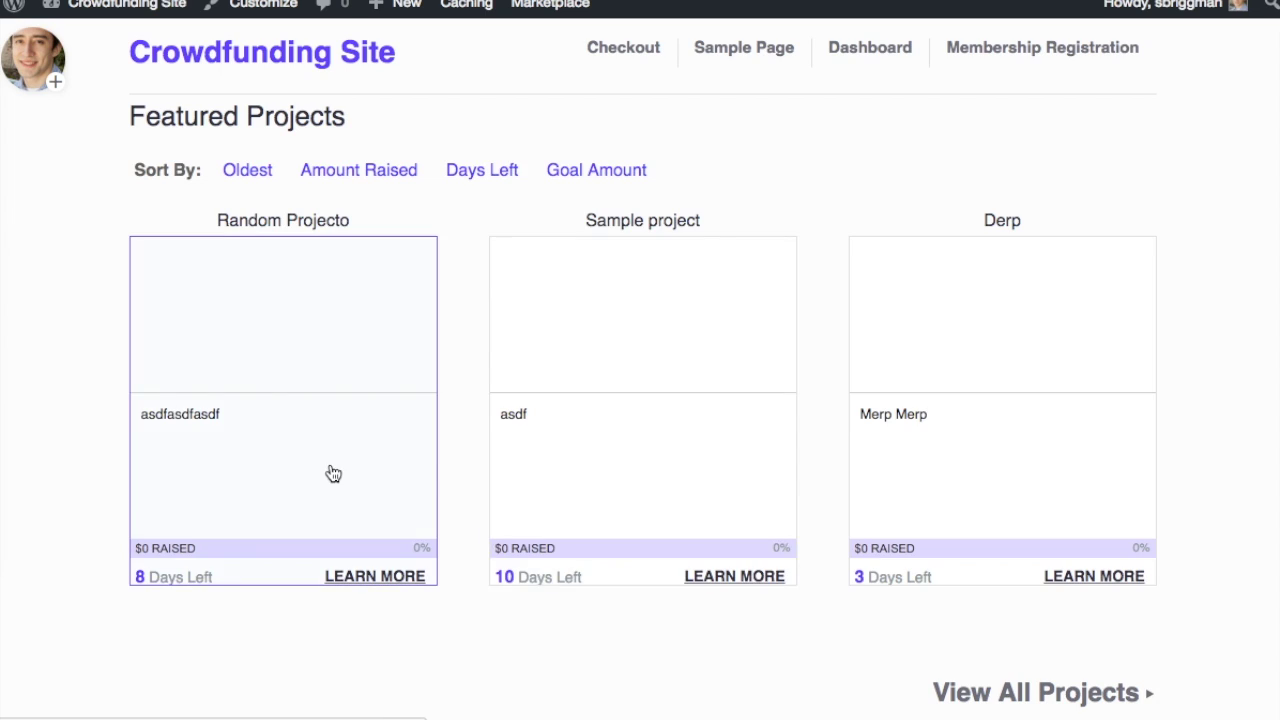
# Look over the featured projects on the crowdfunding site, then return to the Enterprise page's purchase price and payment plan
pyautogui.scroll(-3, 330, 471)
pyautogui.scroll(3, 330, 471)
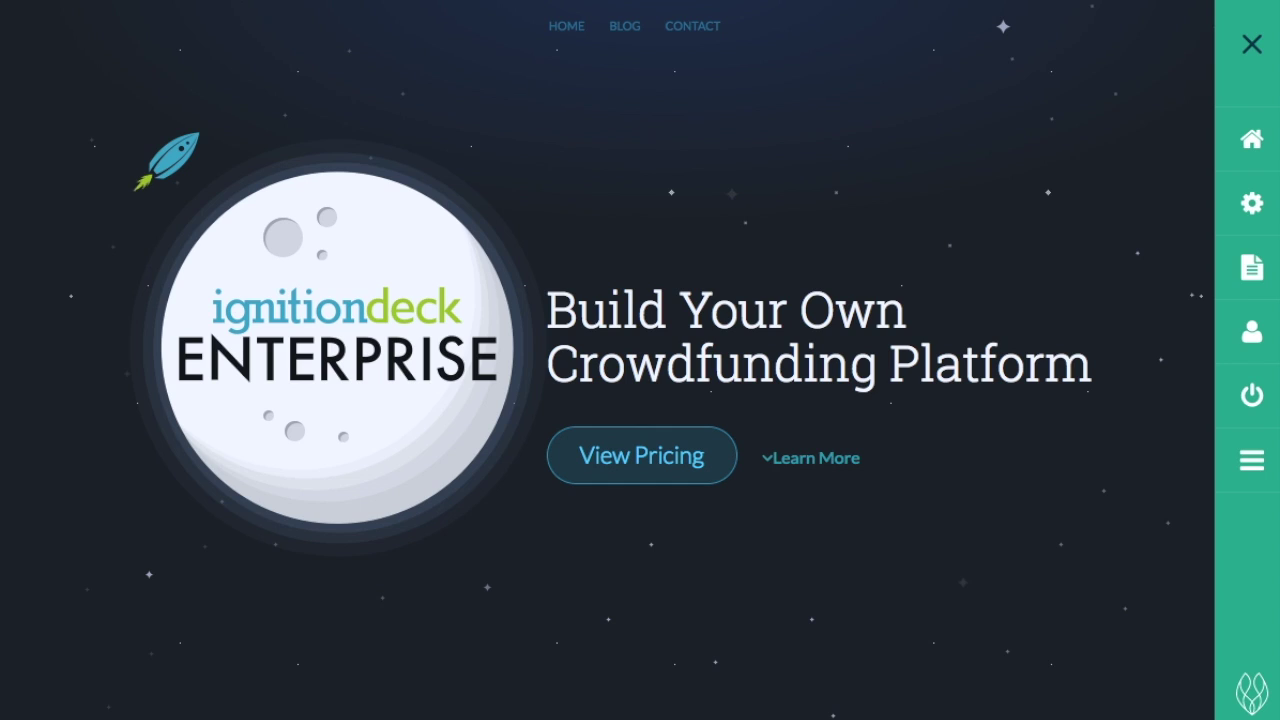
pyautogui.scroll(-15, 310, 245)
pyautogui.scroll(-10, 310, 245)
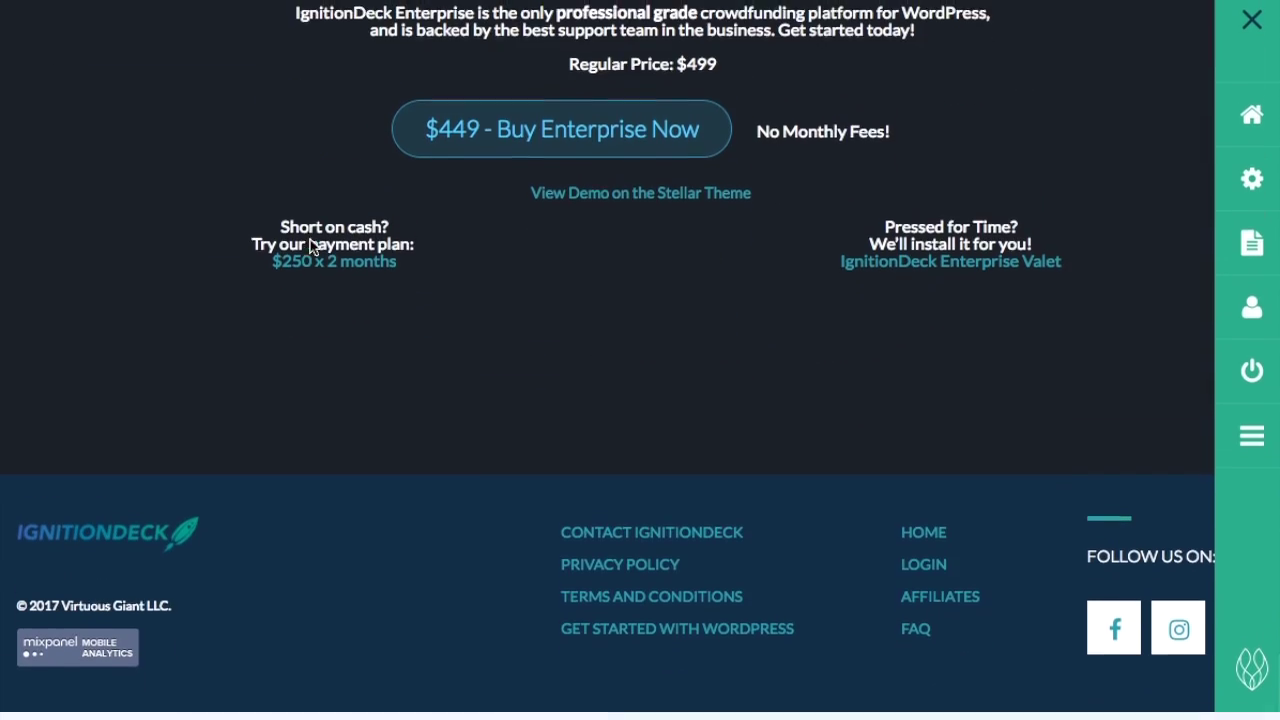
pyautogui.scroll(3, 310, 245)
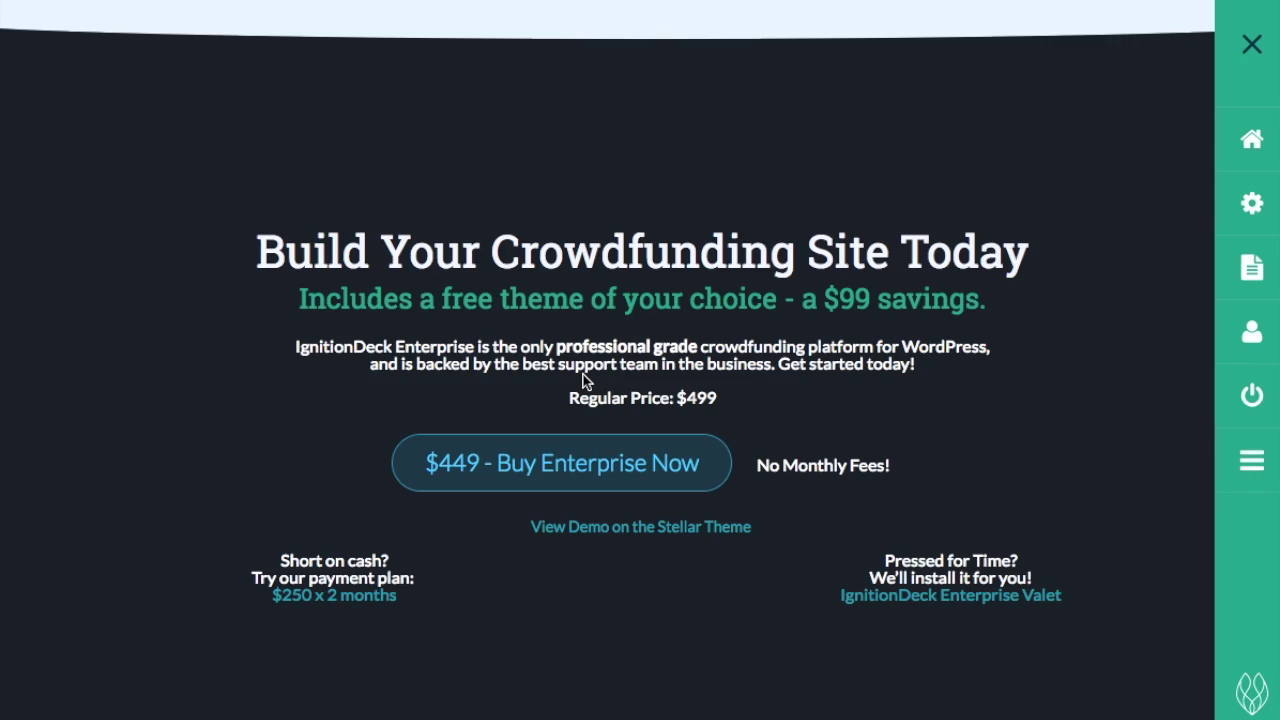
# Open the IgnitionDeck Documentation and examine the Quick Start Guides for the free version, Echelon and Enterprise
pyautogui.scroll(8, 587, 382)
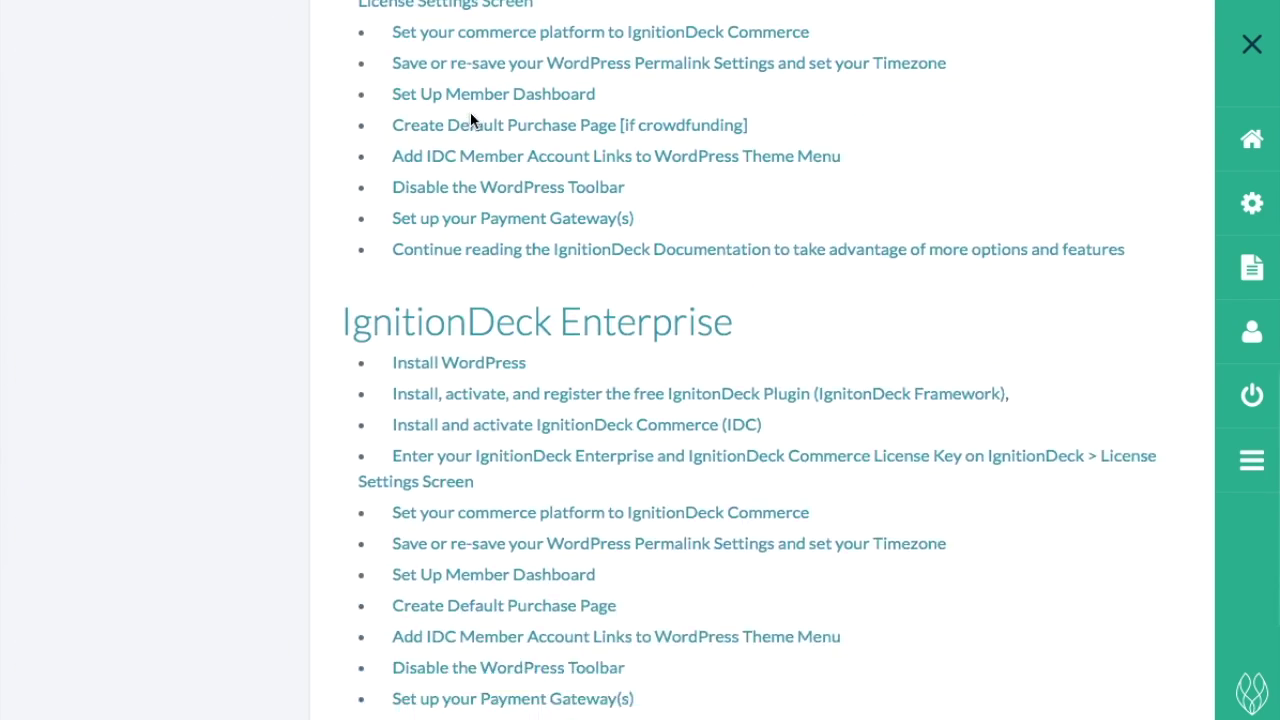
pyautogui.scroll(-5, 472, 120)
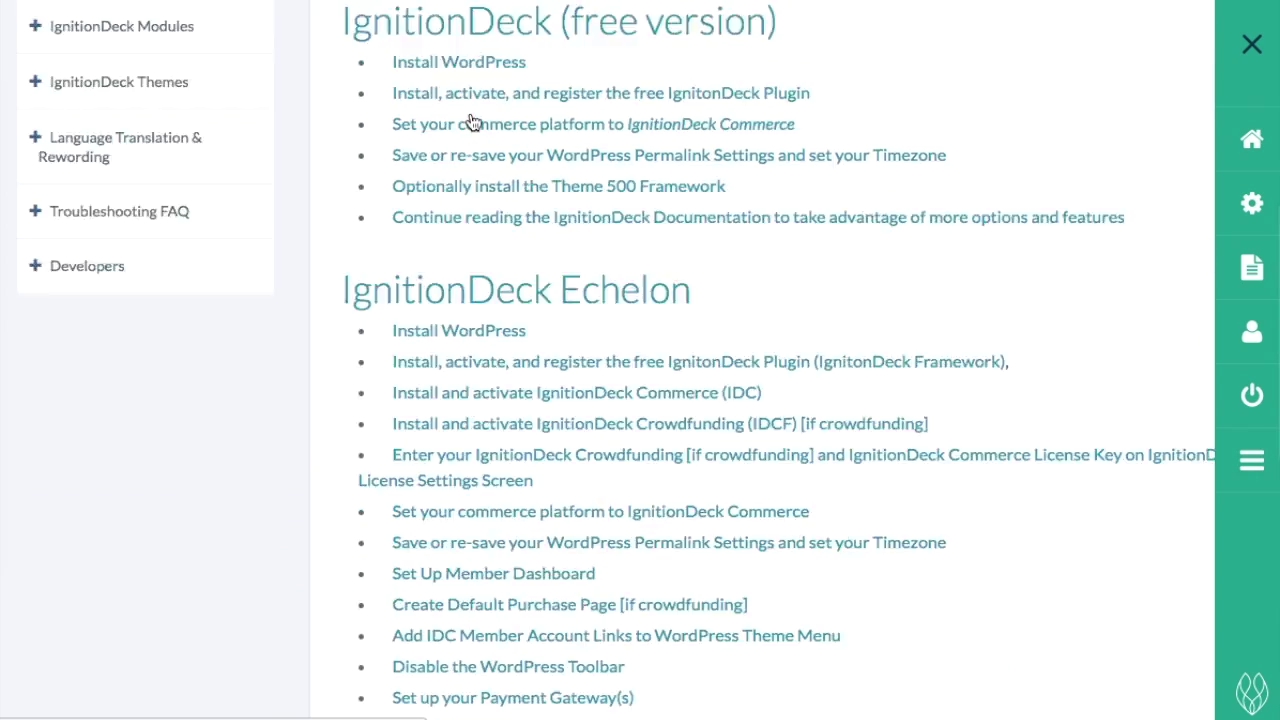
pyautogui.scroll(6, 472, 120)
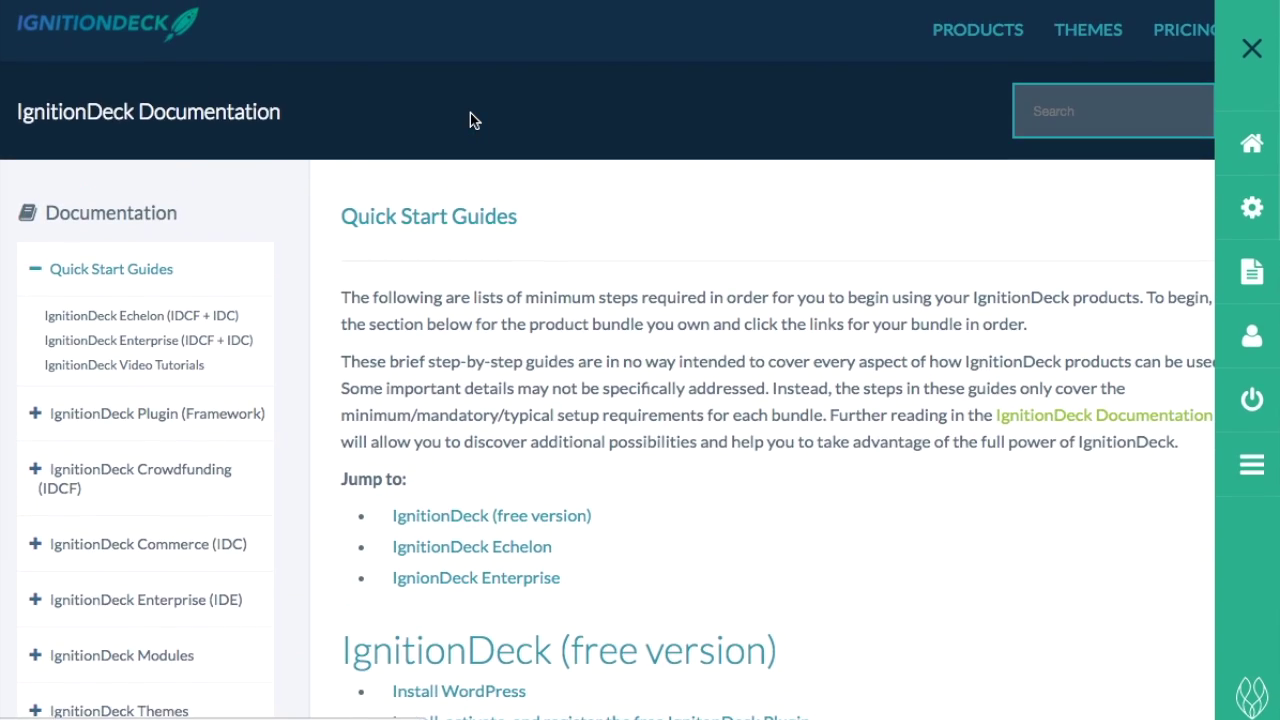